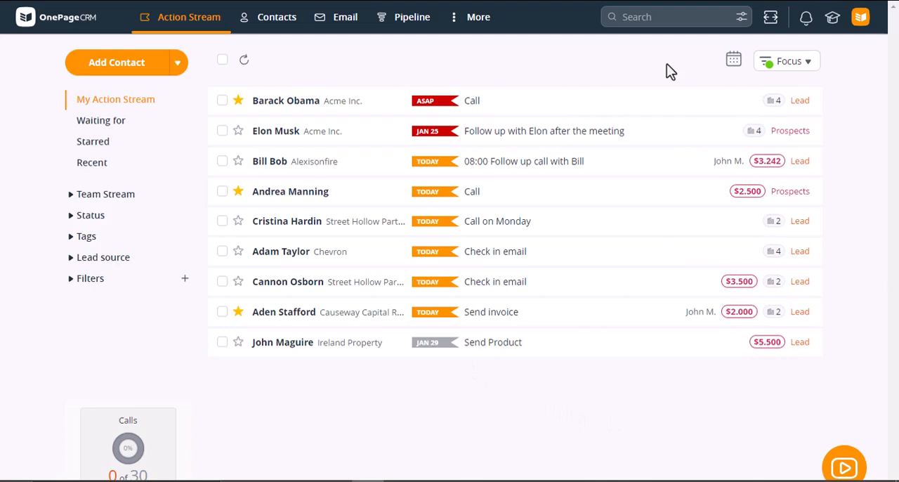
Review the upcoming Next Actions in the calendar and the Focus options for how many upcoming contacts to show.
click(733, 68)
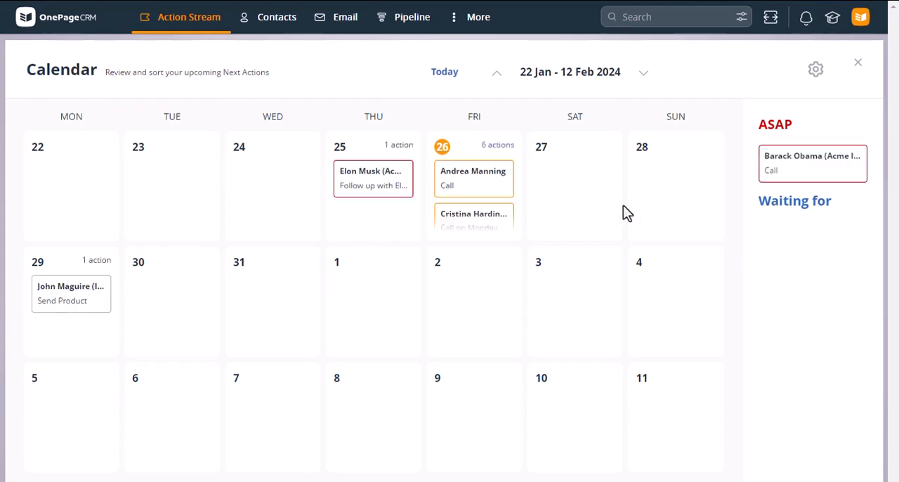
click(858, 65)
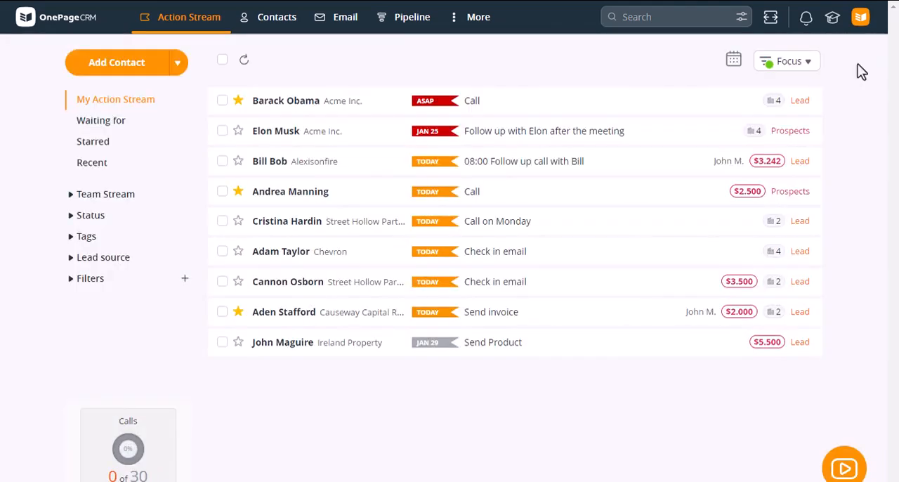
click(809, 68)
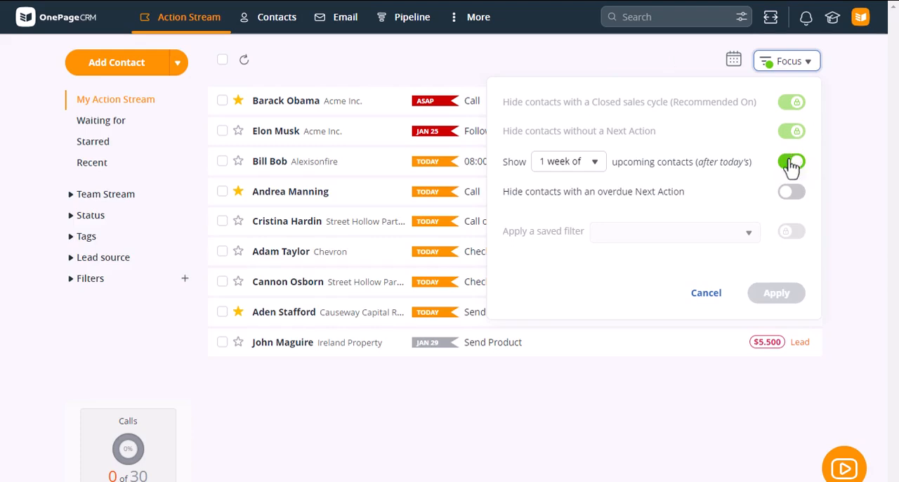
click(596, 163)
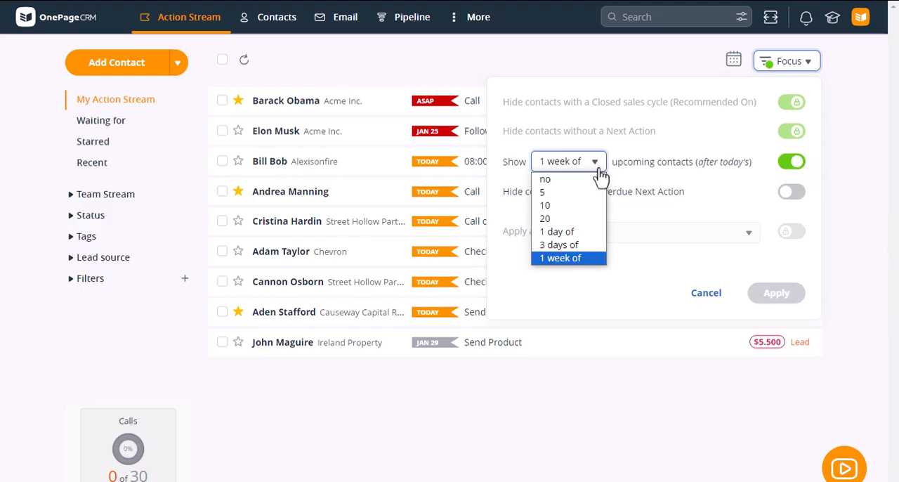
click(746, 140)
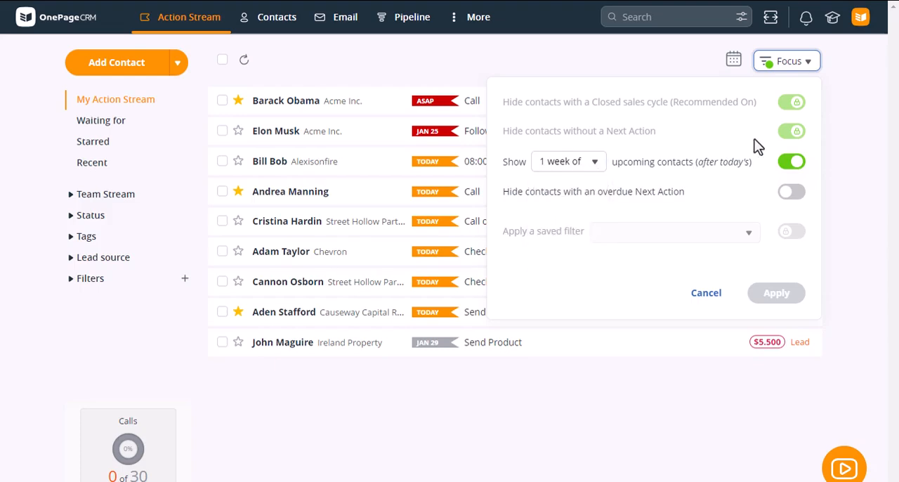
click(863, 91)
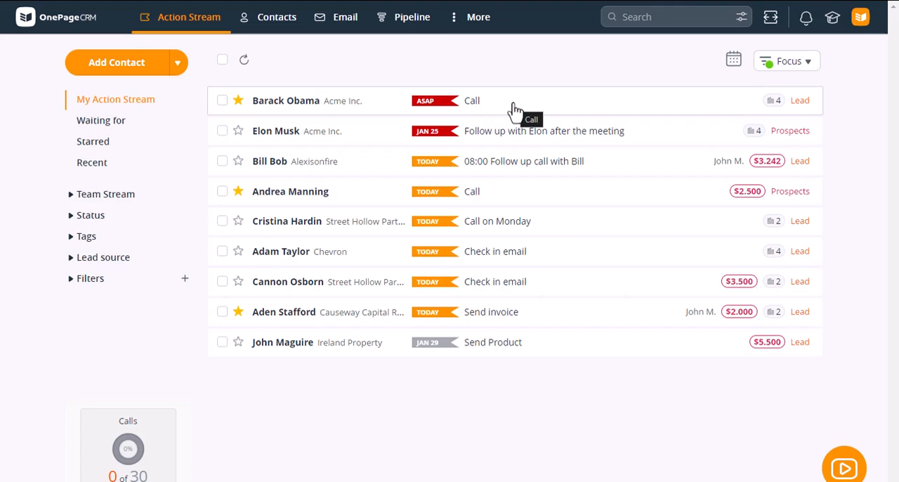
Mark Barack Obama's ASAP Call action complete and save a new Next Action reading "Call back on monday at 10".
click(515, 109)
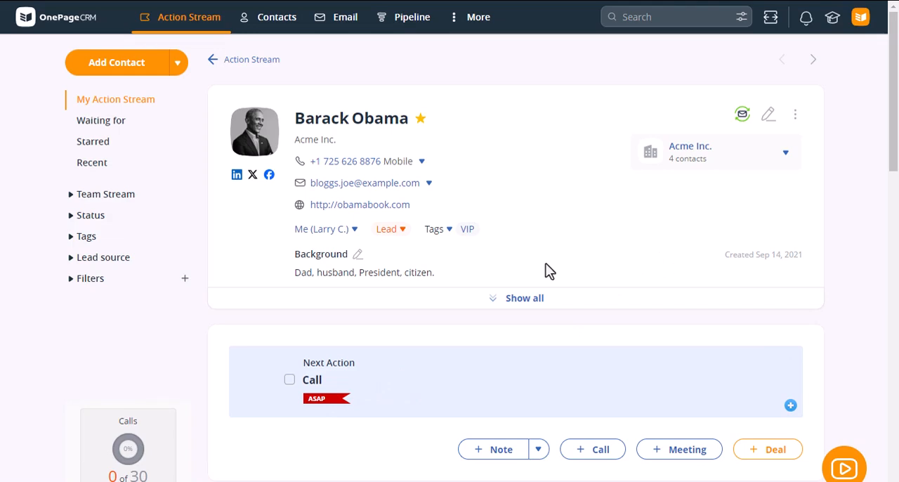
click(290, 382)
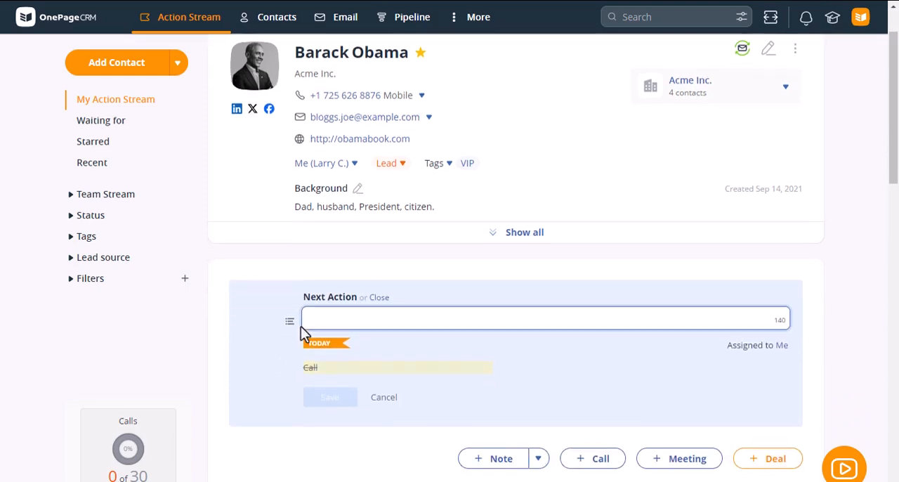
text(CAL)
key(BackSpace)
key(BackSpace)
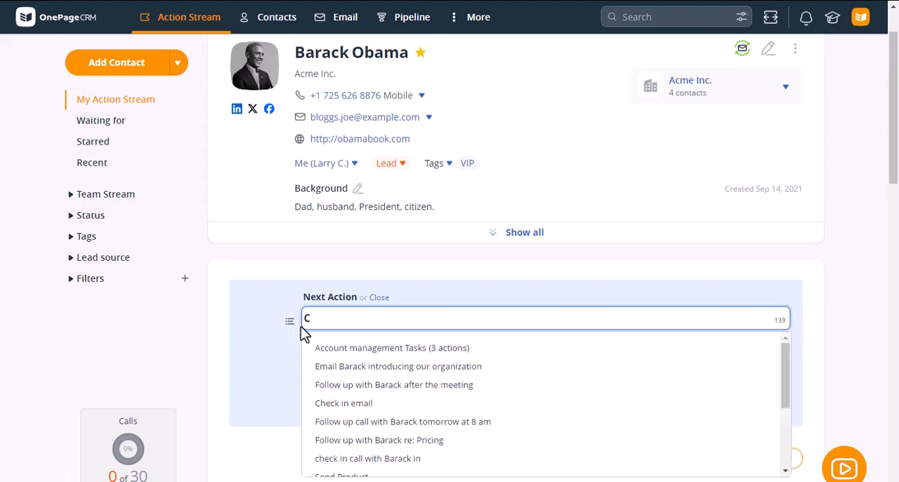
text(all back on )
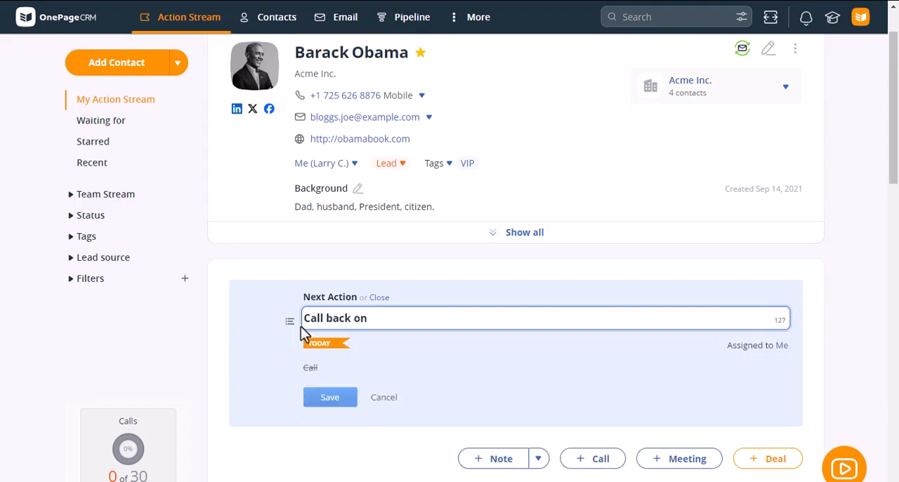
text(monday at 10)
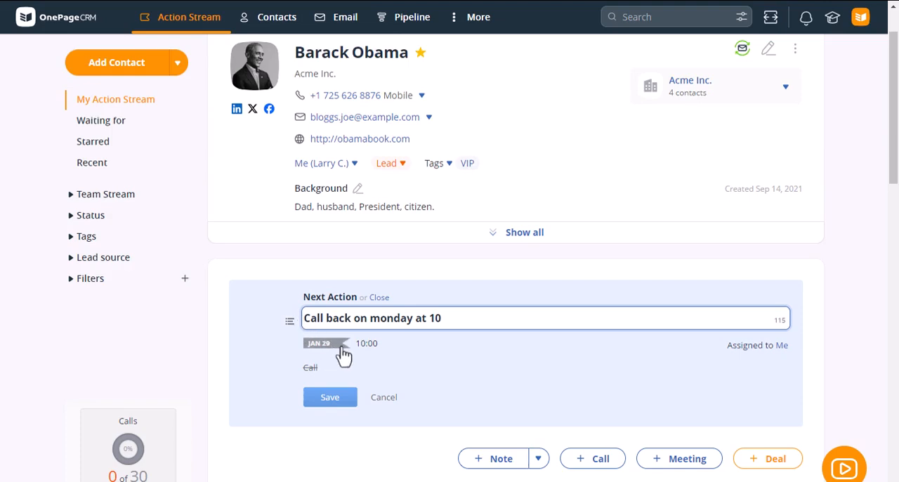
click(341, 401)
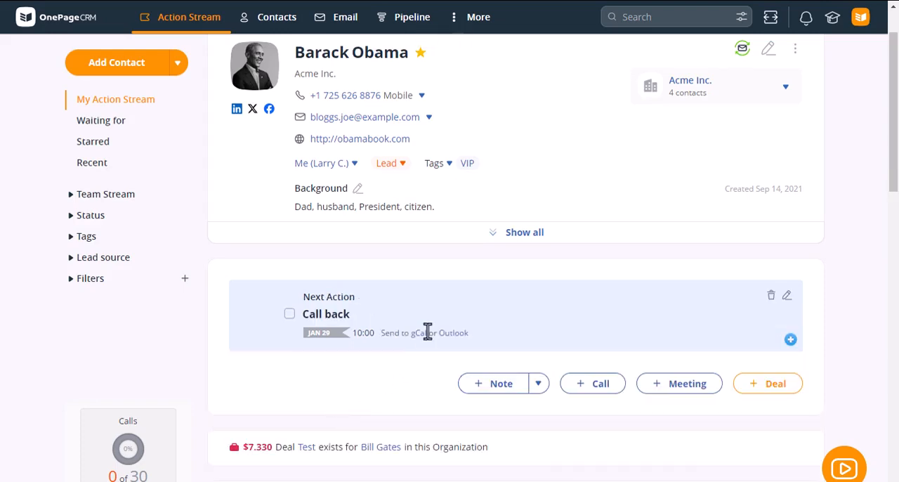
Start a call note on Barack Obama's record with the description "Barack is ready for quote".
scroll(428, 331, down, 2)
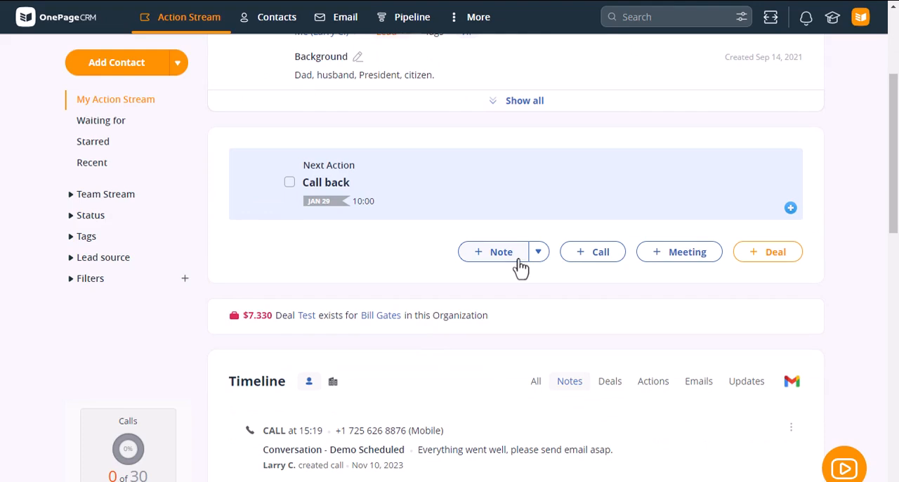
scroll(576, 269, down, 1)
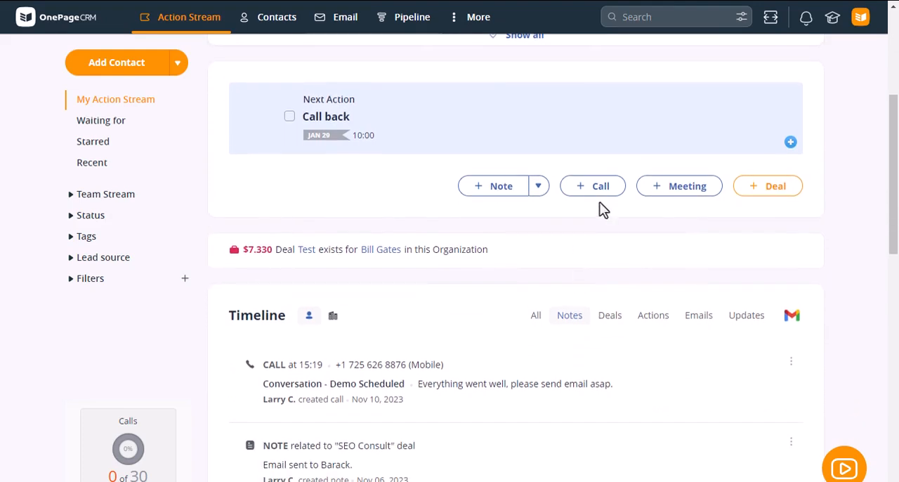
click(600, 188)
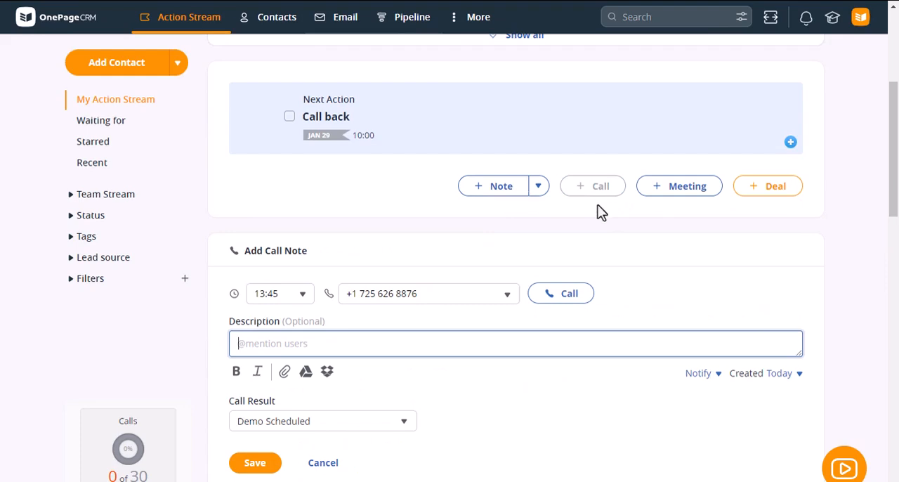
scroll(601, 211, down, 1)
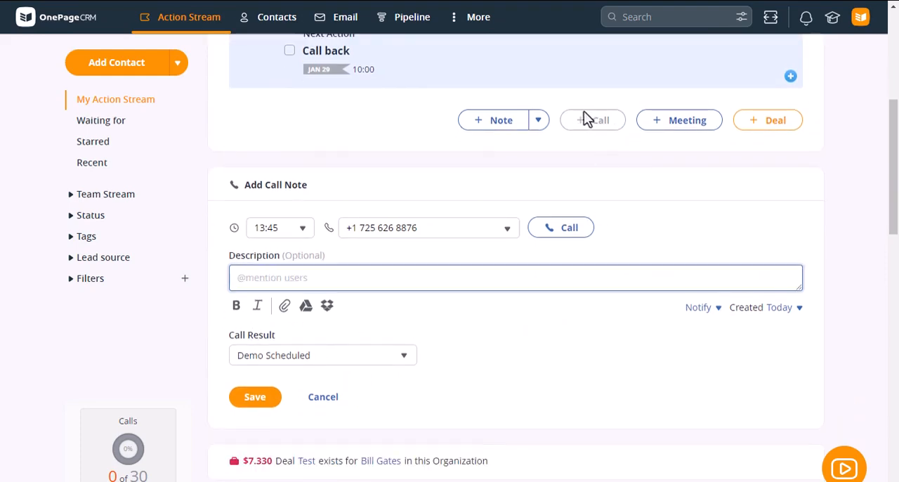
scroll(401, 281, down, 1)
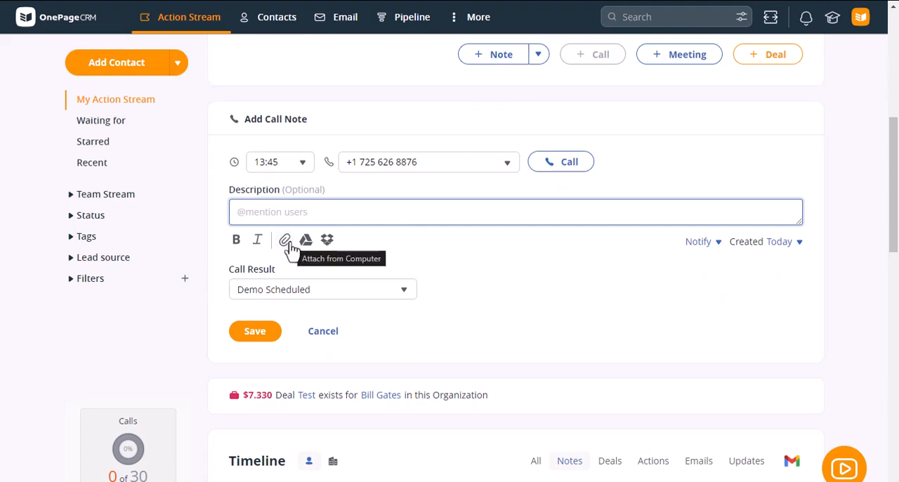
click(395, 297)
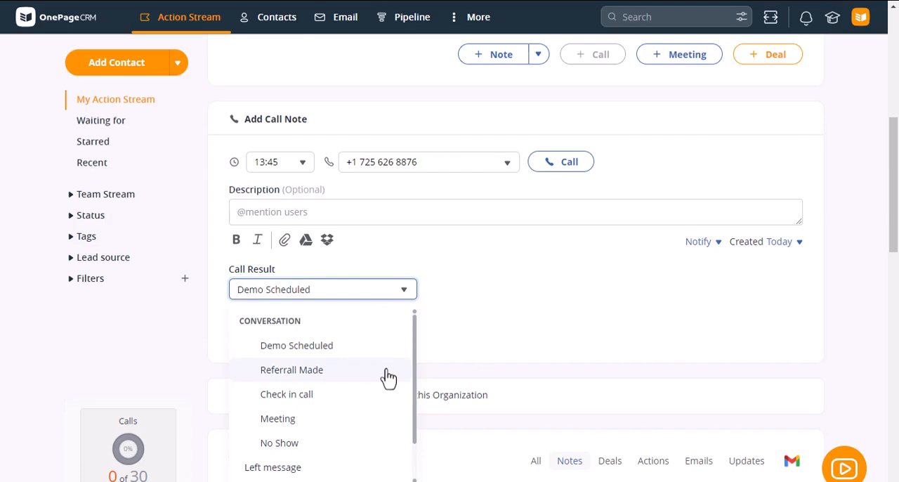
click(371, 211)
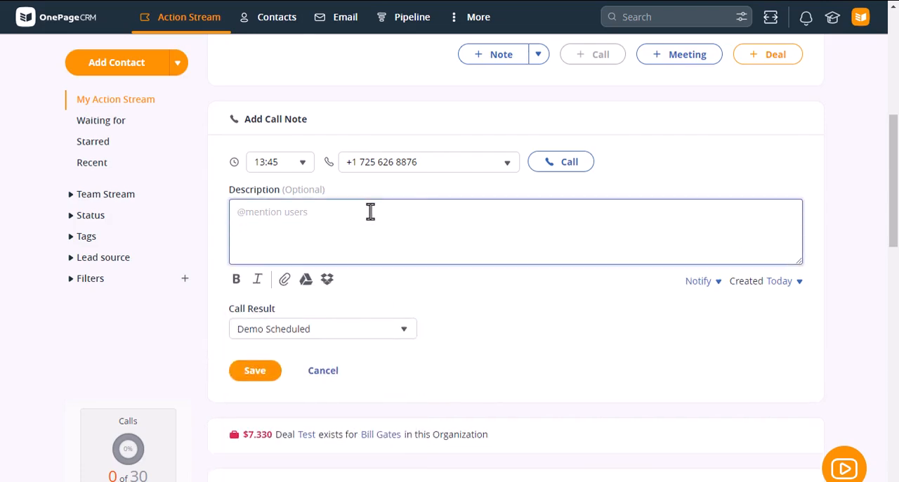
text(Barack)
key(BackSpace)
text(k is ready for quote)
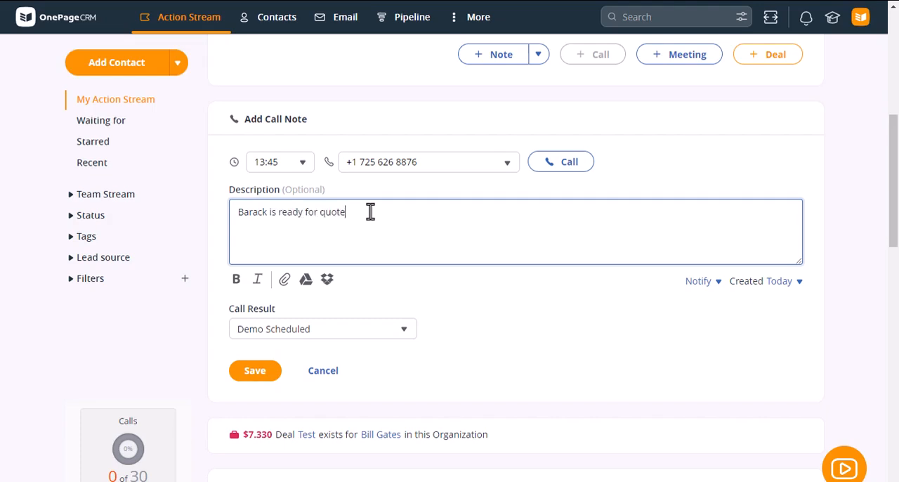
text( @)
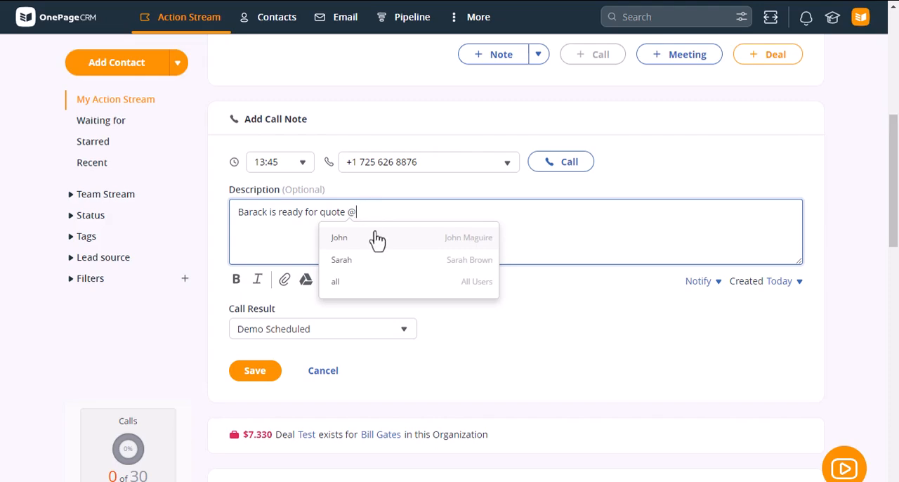
click(716, 285)
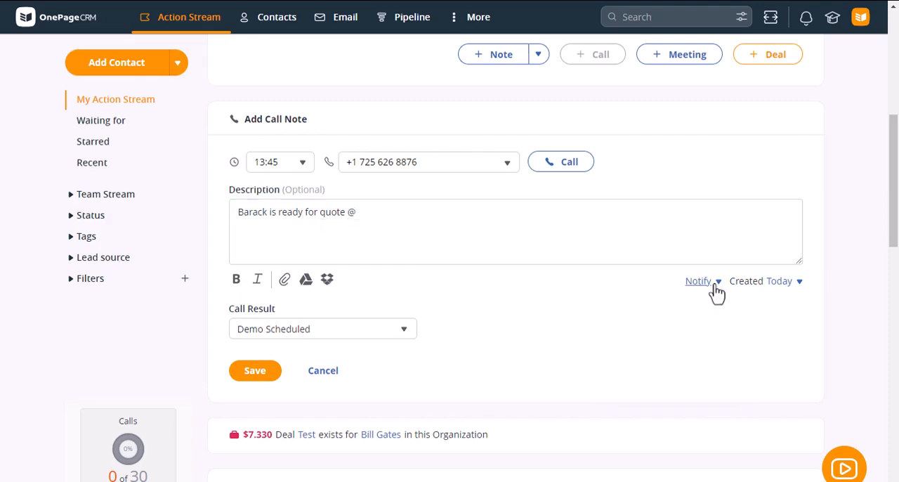
click(622, 349)
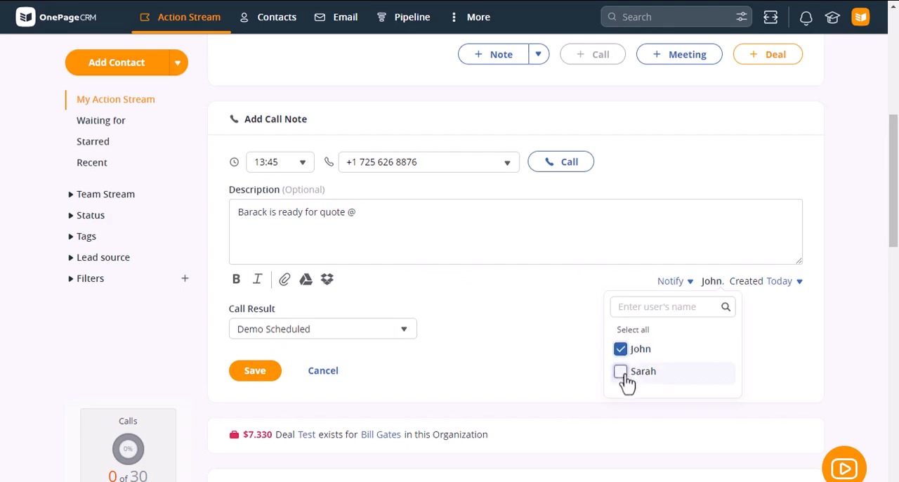
click(622, 372)
click(403, 216)
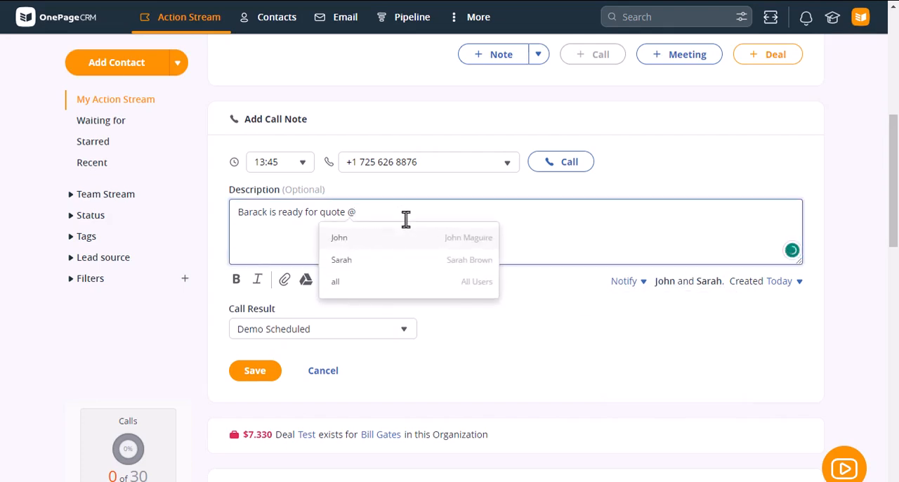
click(398, 243)
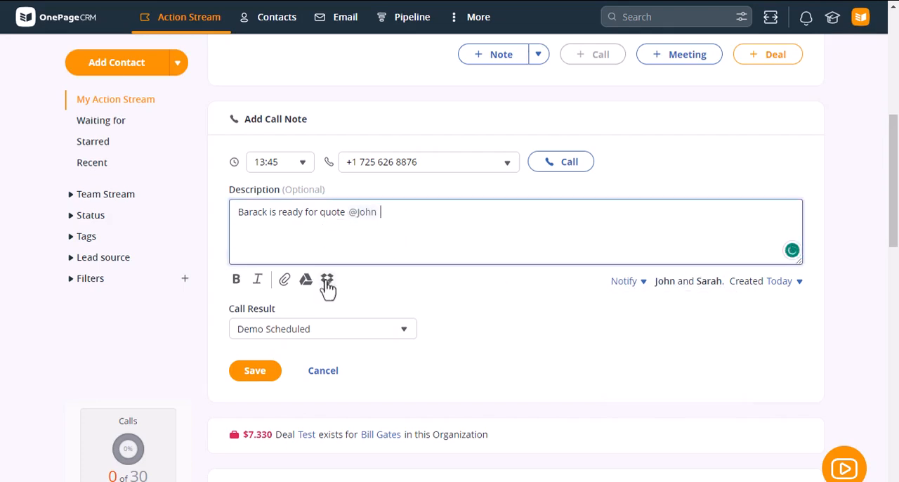
click(255, 371)
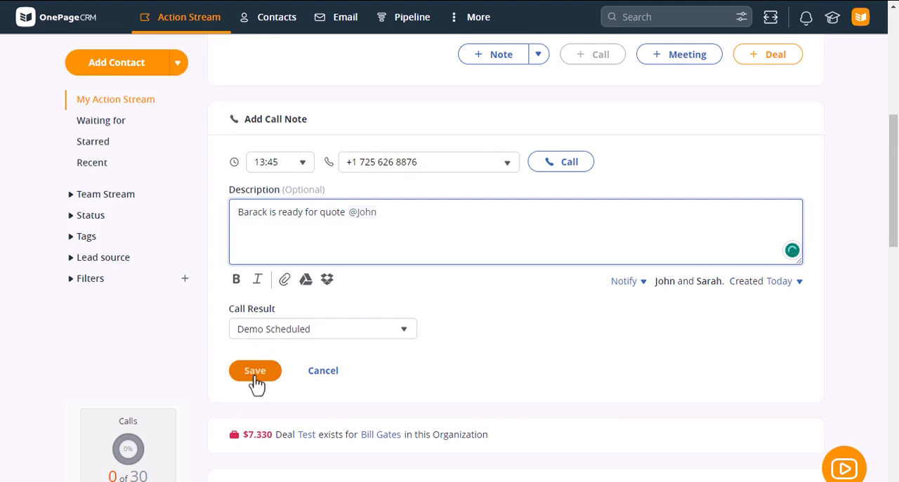
Review the newly saved call note and the earlier notes in the contact's Timeline.
scroll(450, 309, up, 2)
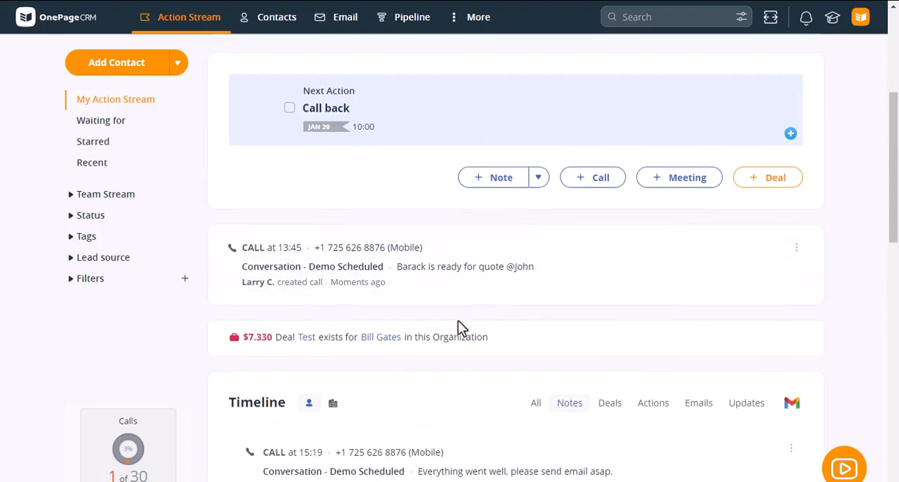
scroll(521, 326, down, 4)
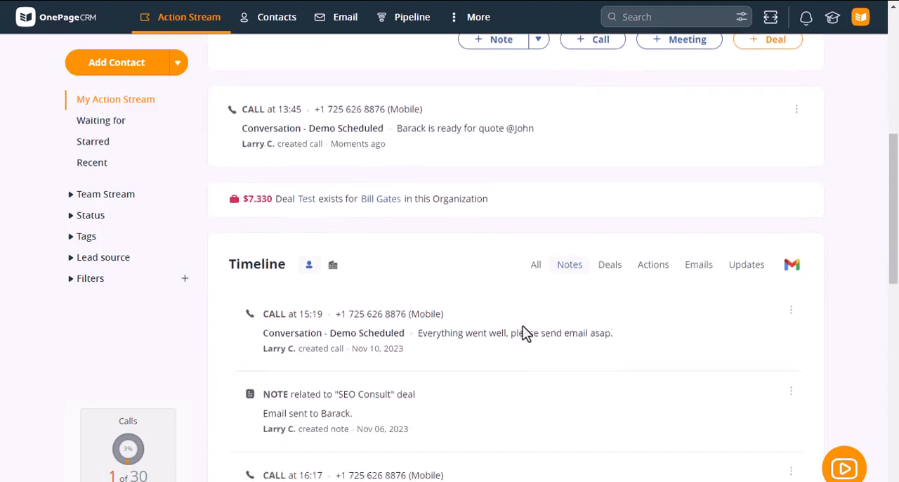
drag(231, 155, 285, 150)
click(510, 156)
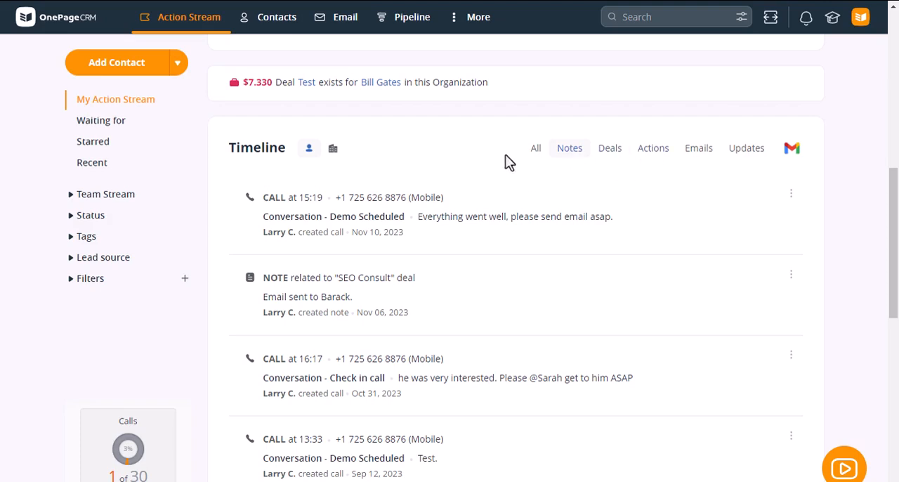
scroll(526, 236, up, 5)
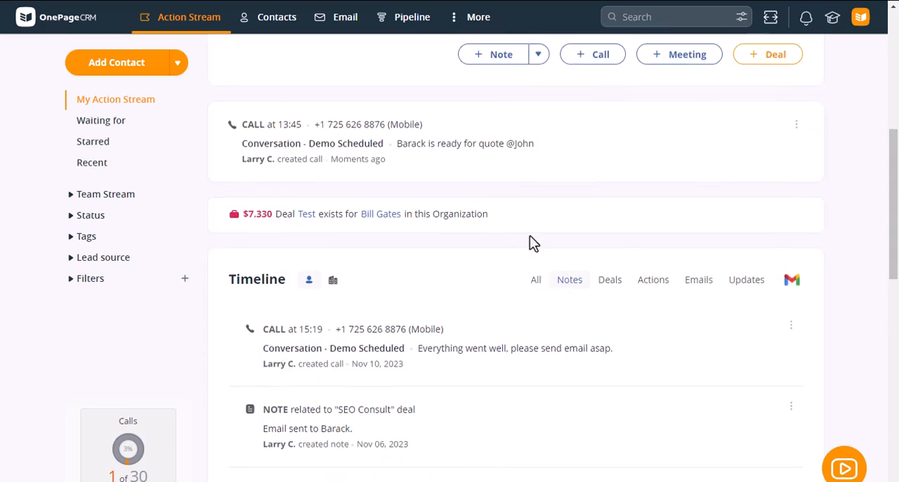
scroll(535, 251, up, 3)
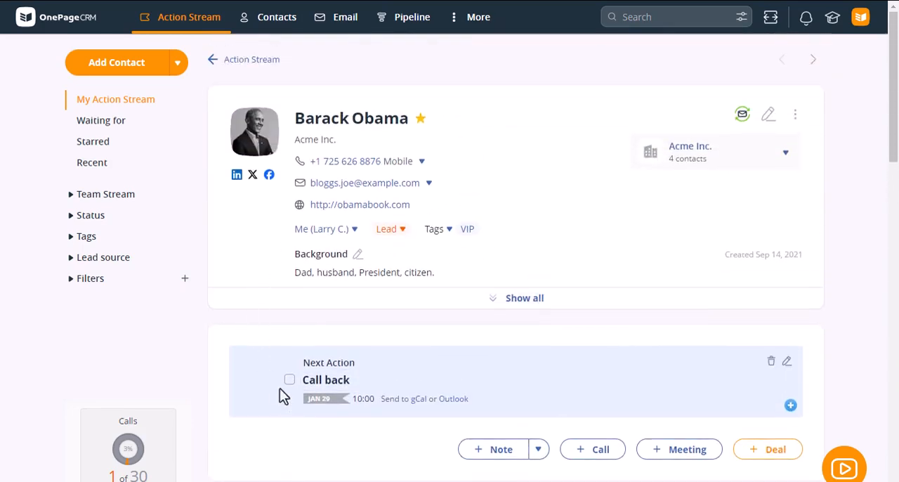
Open Elon Musk's record from the Action Stream and mark the "Follow up with Elon after the meeting" action complete.
click(199, 27)
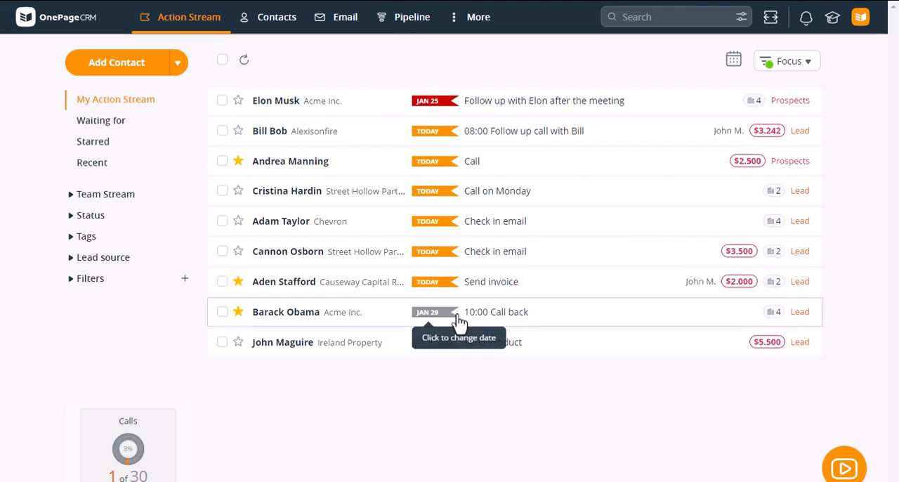
click(502, 111)
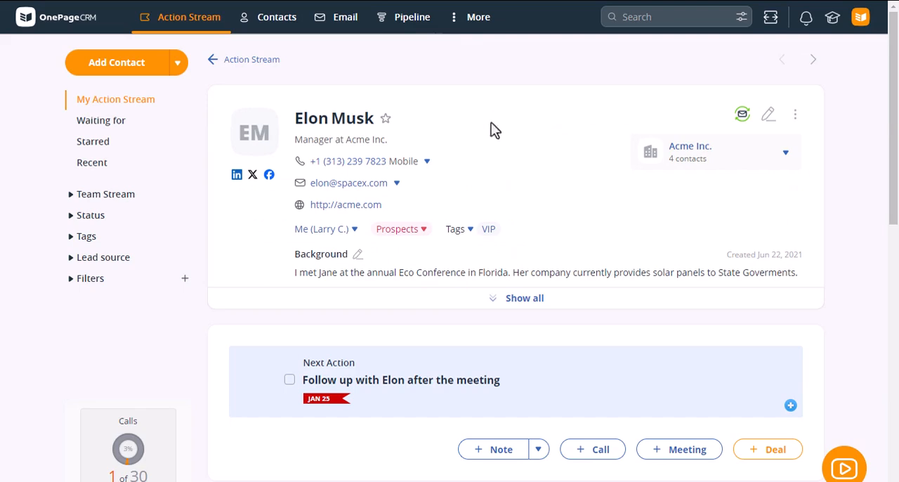
click(290, 380)
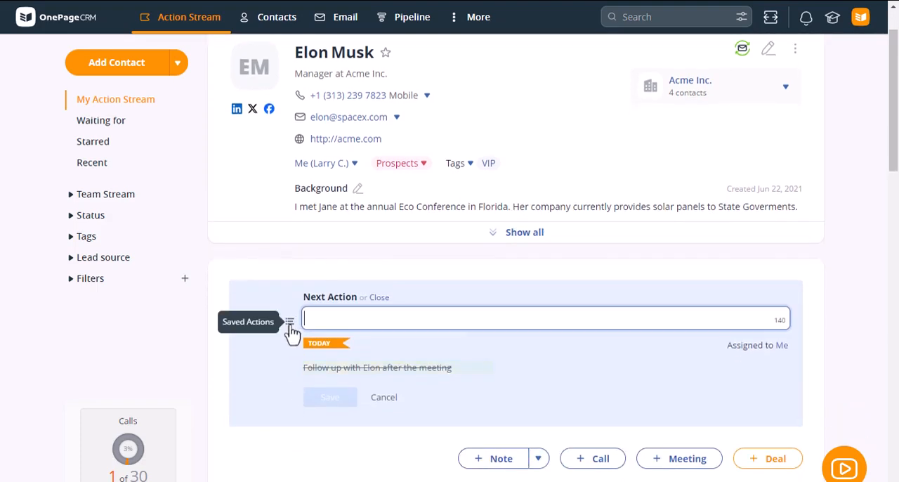
Fill in Elon Musk's new Next Action with the suggested saved action "Send Invoice".
text(S)
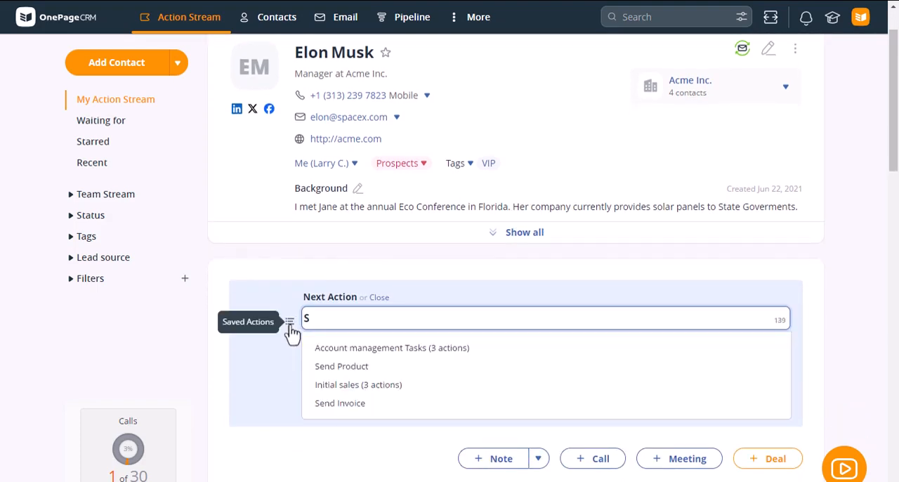
text(e)
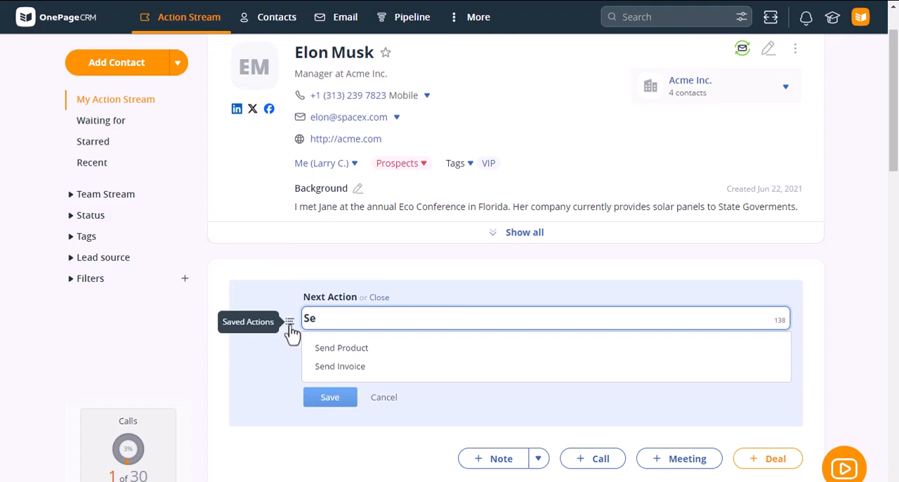
click(351, 372)
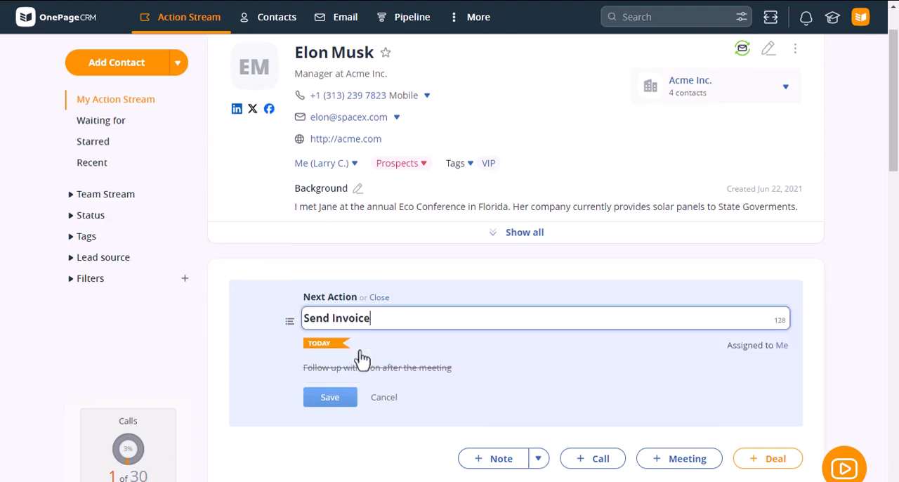
Insert the full "Account management Tasks" set of three saved actions as Elon Musk's upcoming actions.
click(289, 323)
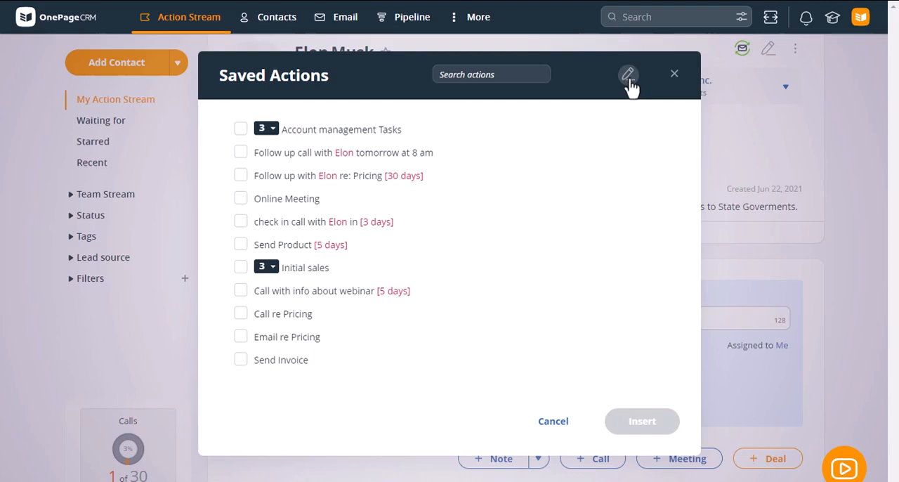
click(274, 130)
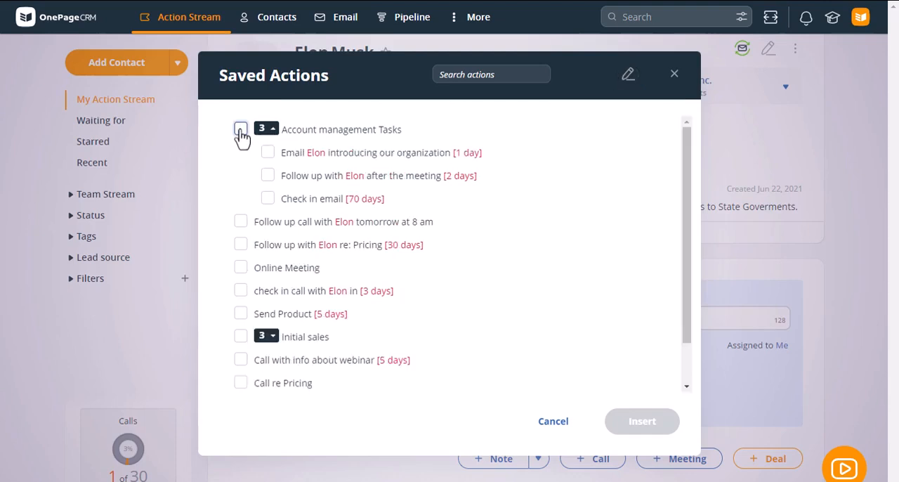
click(241, 131)
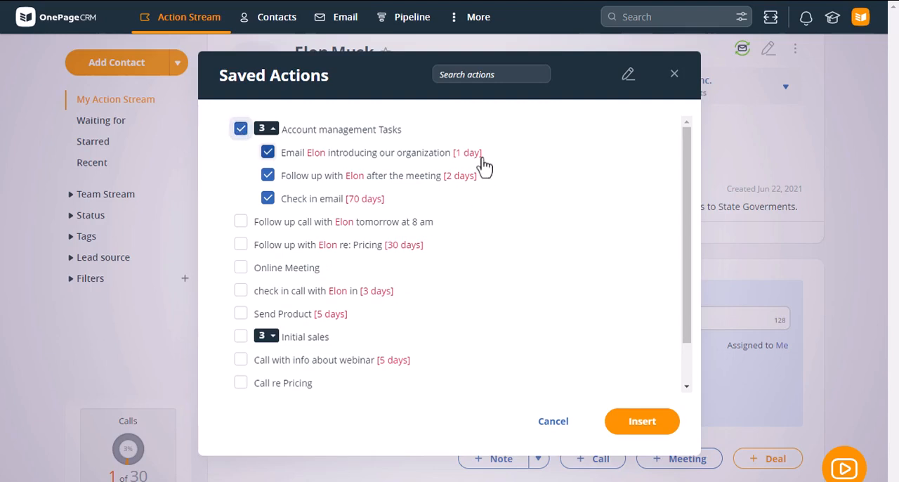
click(648, 425)
scroll(539, 332, down, 1)
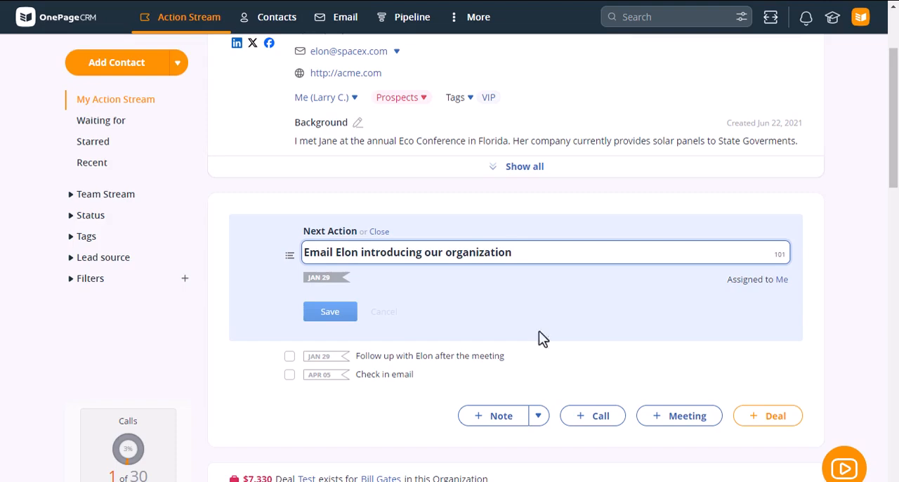
Assign the "Email Elon introducing our organization" action to the second listed team member and save it.
click(782, 280)
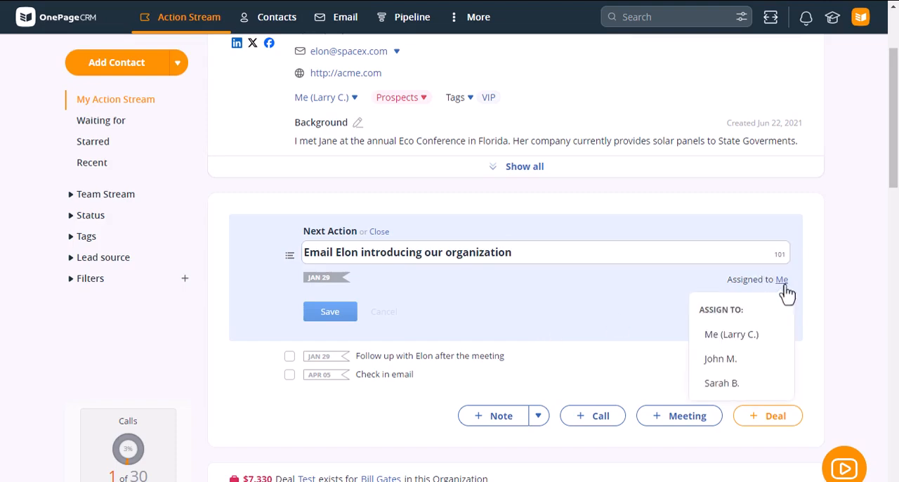
click(751, 360)
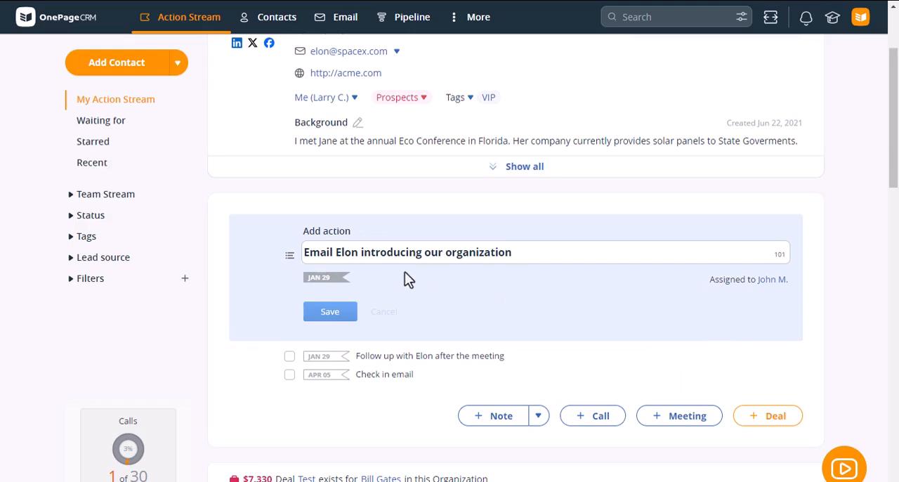
click(343, 321)
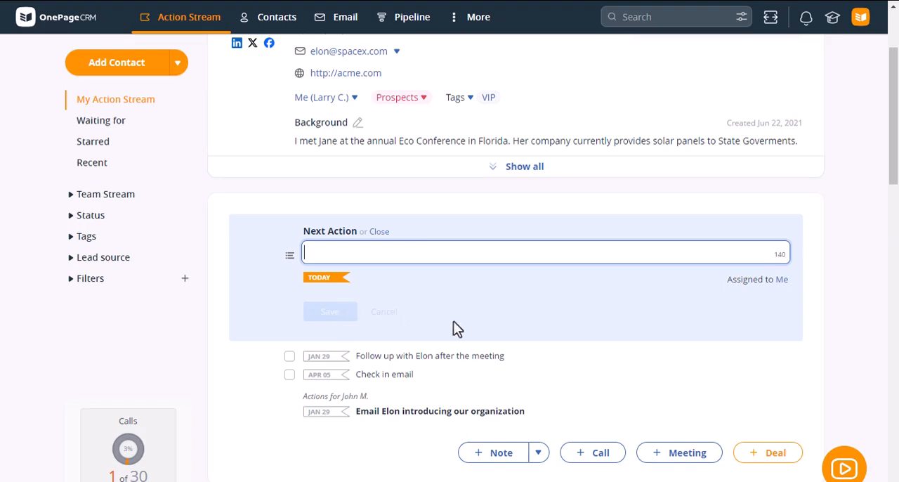
Switch the Action Stream to the split view with the contact record alongside, and refresh the contact list.
scroll(648, 330, up, 2)
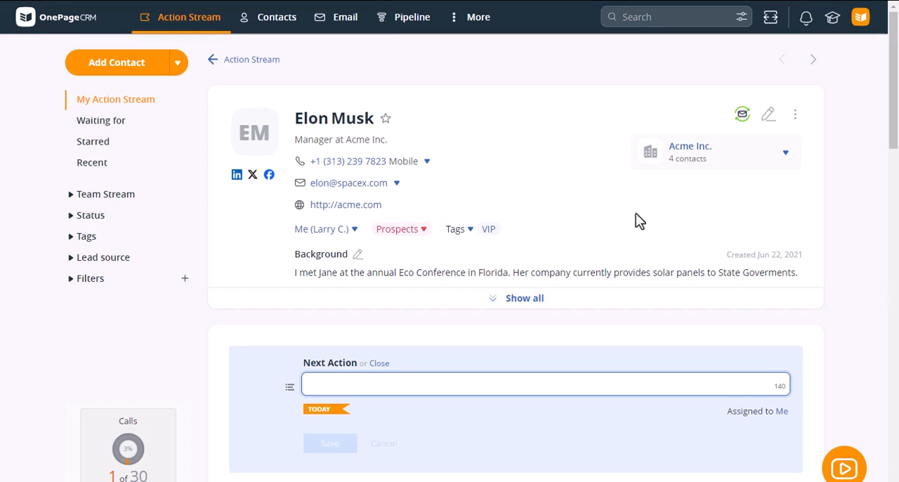
click(773, 23)
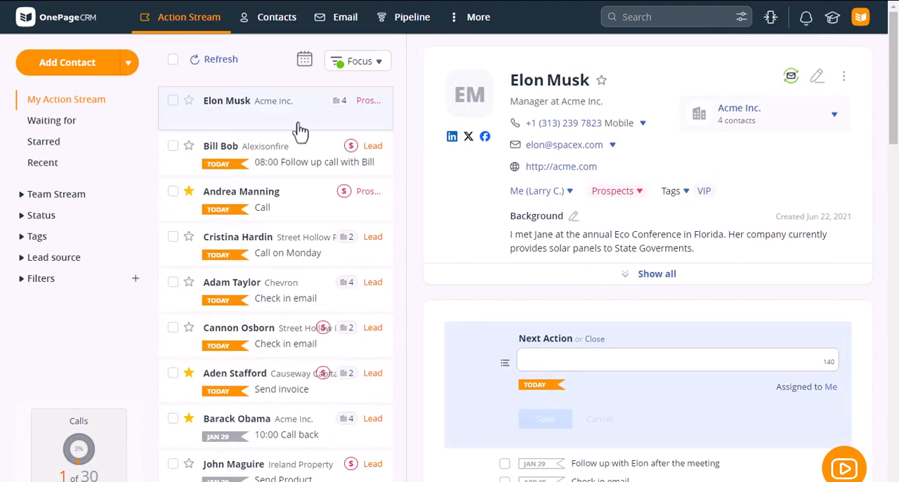
click(214, 59)
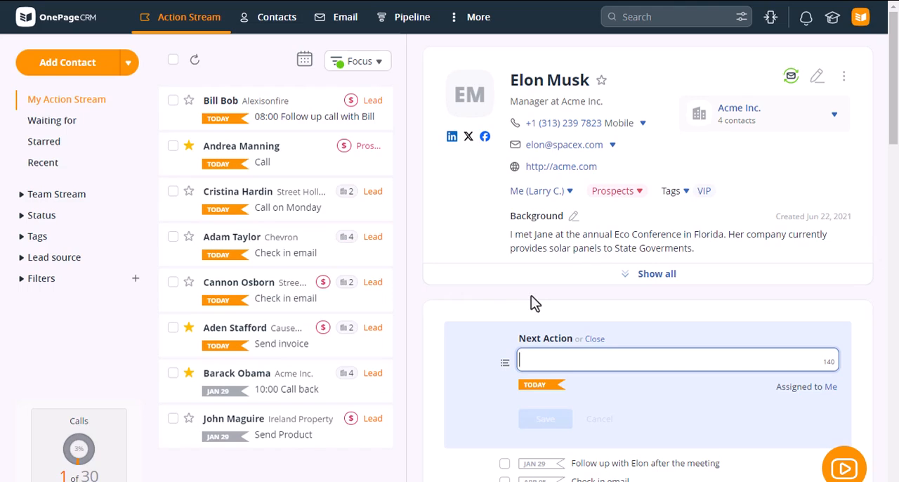
Examine the ways to import contacts, including the CSV contact import page and its example file, and return to the Import and Export overview.
click(130, 71)
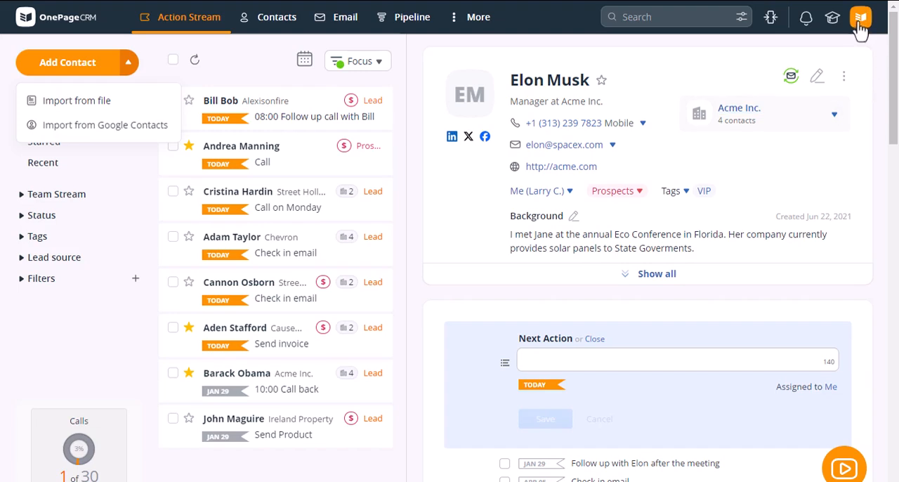
mouse_move(861, 18)
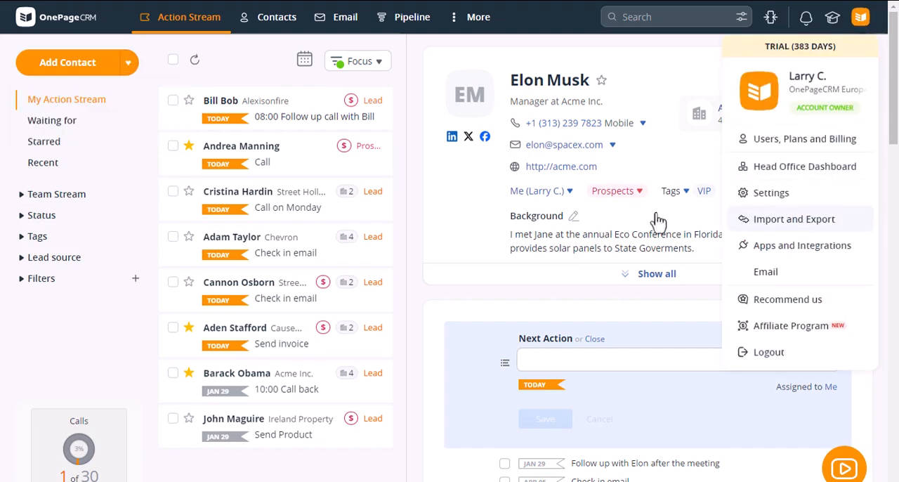
click(798, 224)
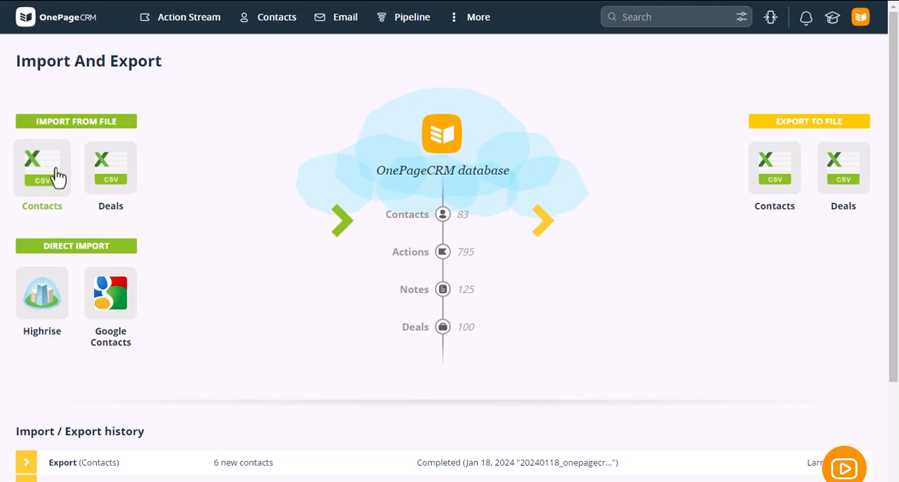
click(58, 177)
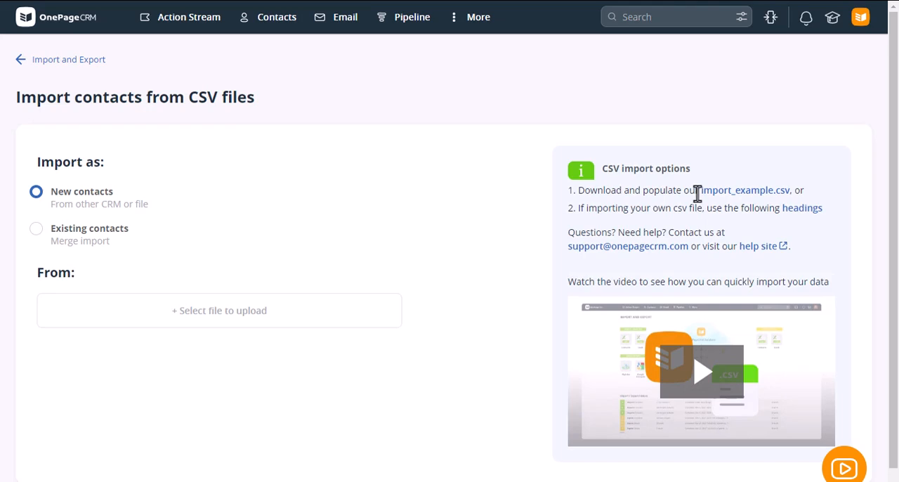
mouse_move(700, 194)
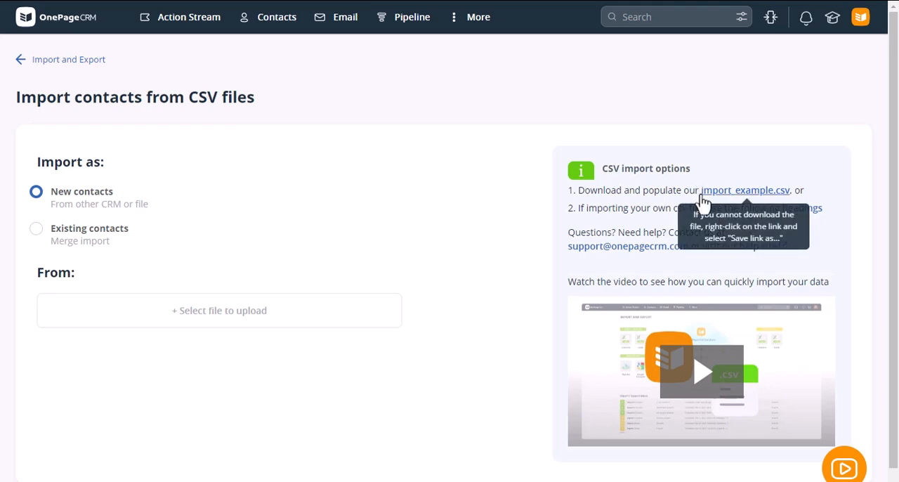
click(61, 68)
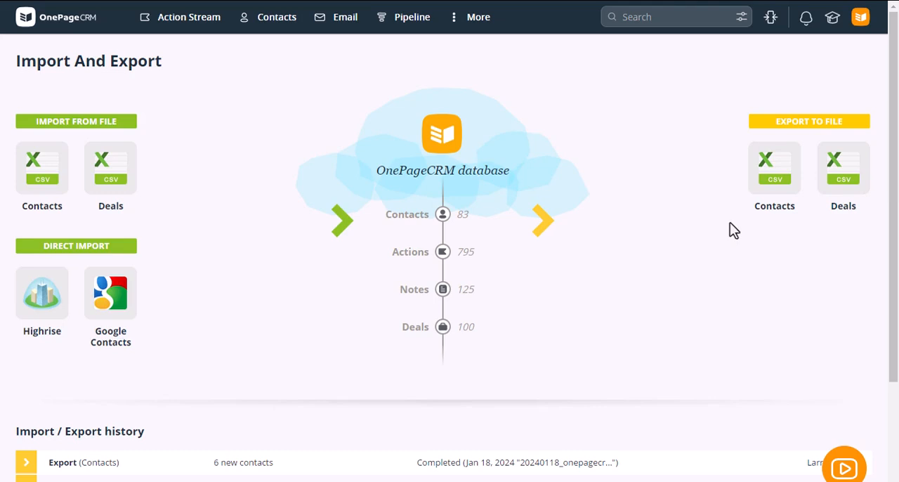
Start a new contact from the Action Stream, entering the contact's first and last name and the organization OnePageCRM.
click(166, 30)
click(85, 71)
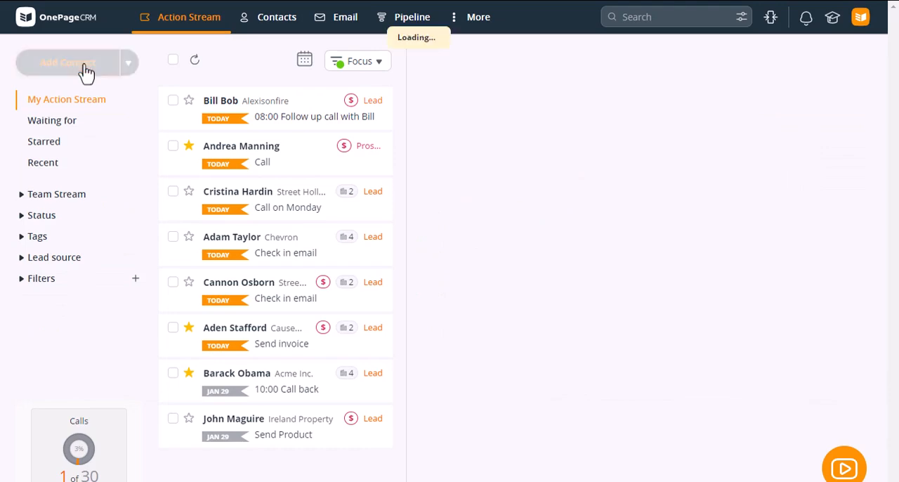
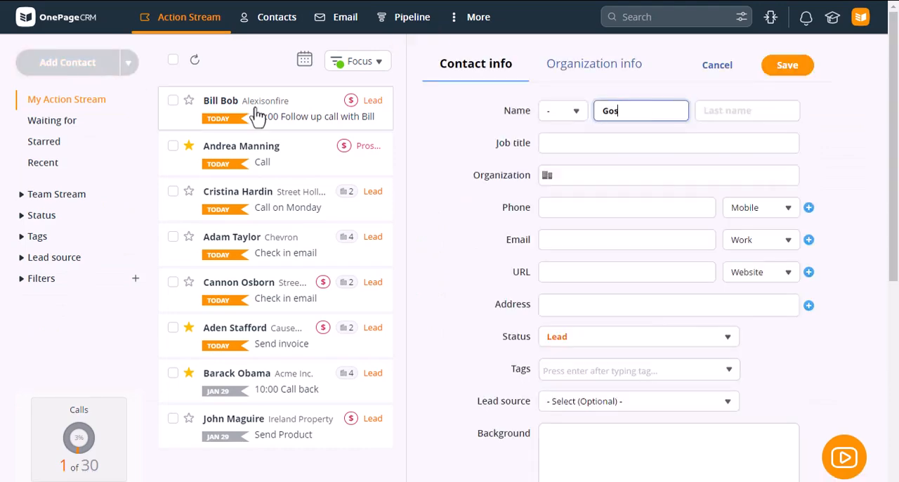
key(Tab)
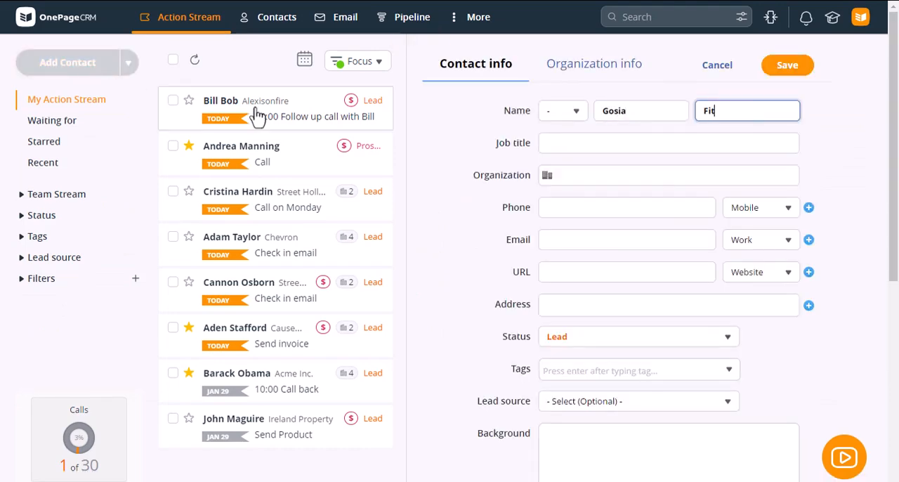
key(Tab)
key(Tab)
text(One)
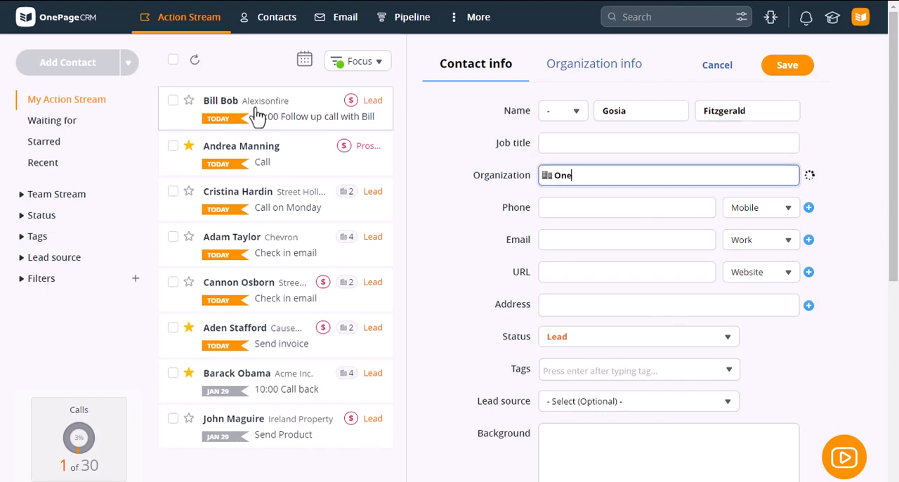
text(PageCRM)
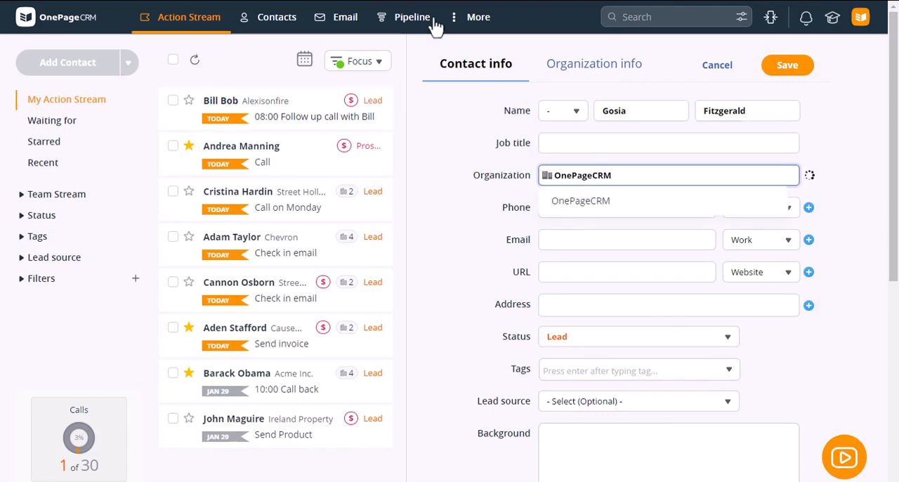
Fill in the new contact's work email address.
click(569, 241)
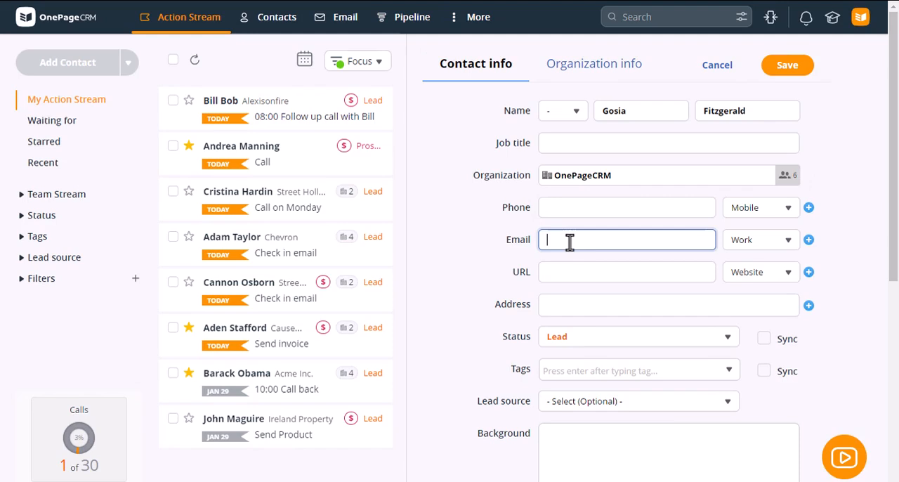
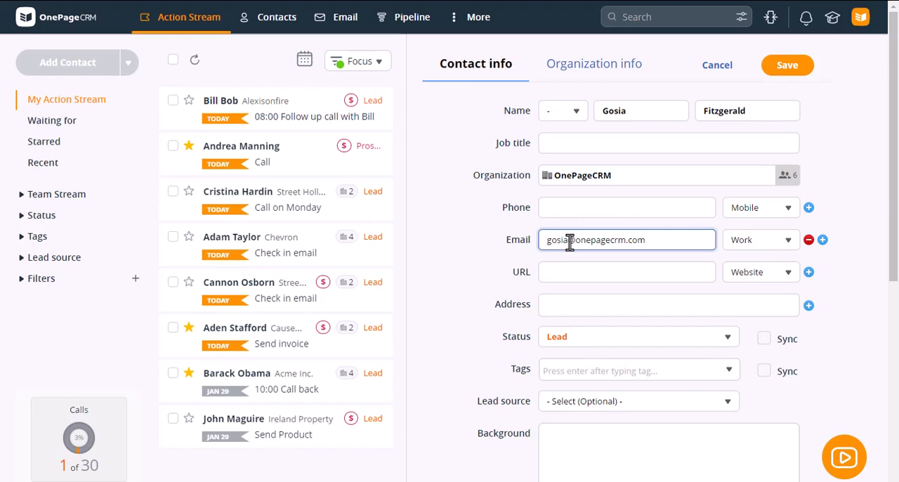
Save the new contact and enhance the record with the social data found for it.
click(756, 113)
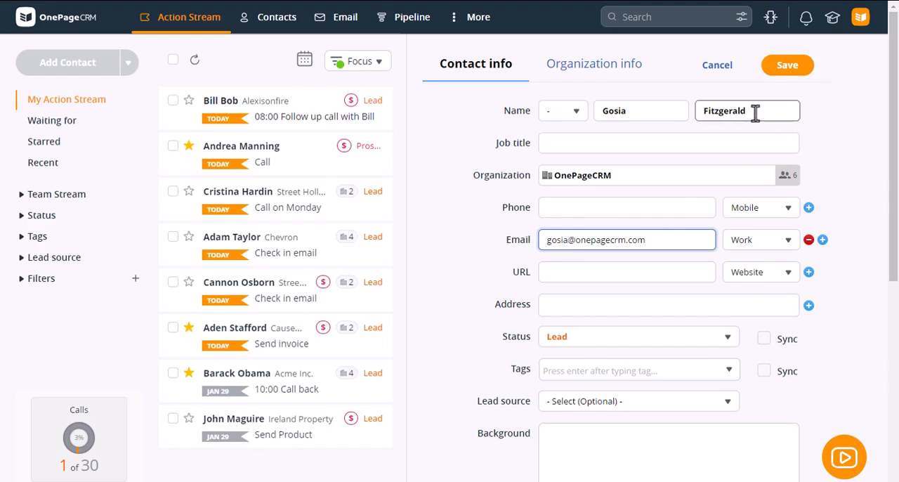
click(639, 182)
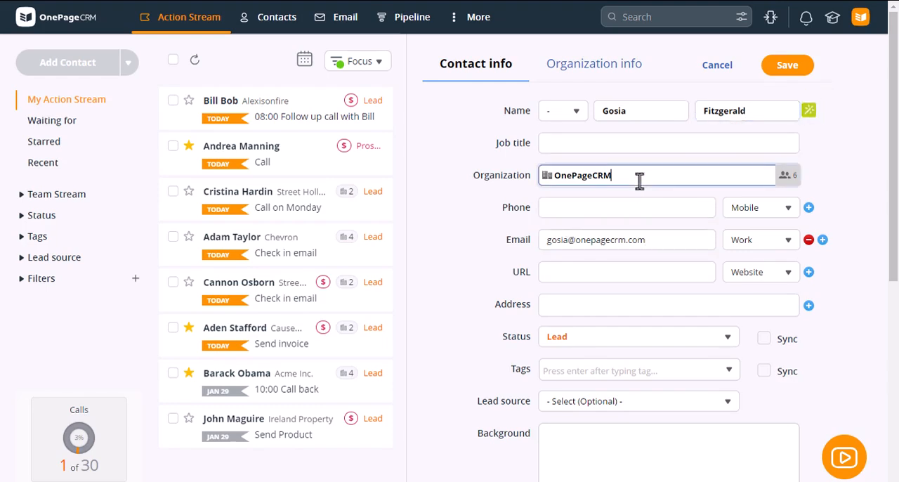
click(795, 76)
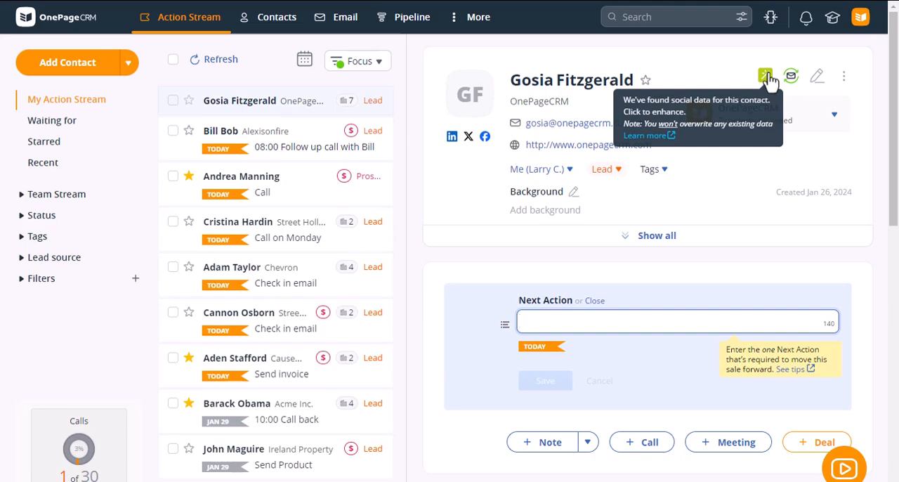
click(768, 74)
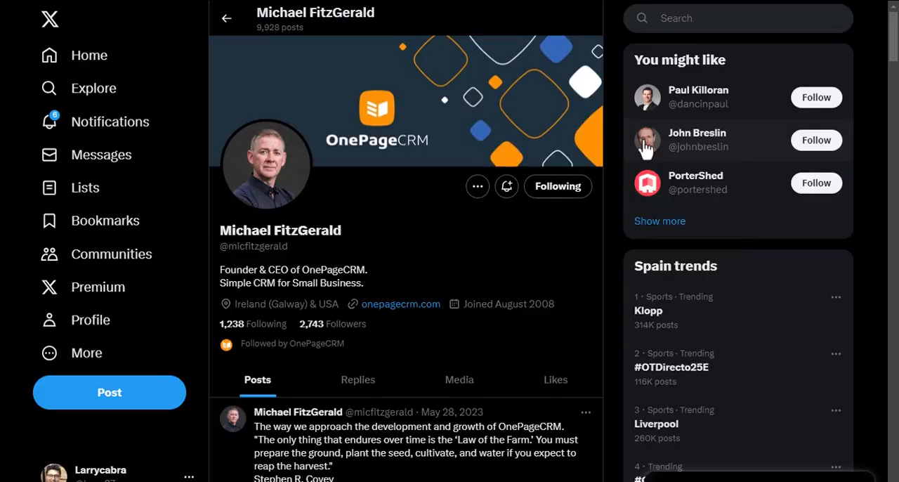
Capture the OnePageCRM founder's X profile as a new lead with the Lead Clipper.
mouse_move(645, 149)
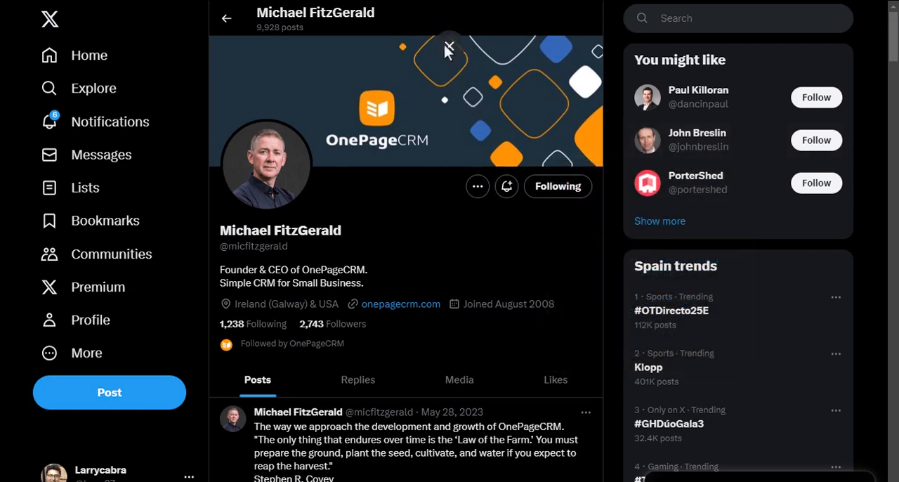
click(449, 39)
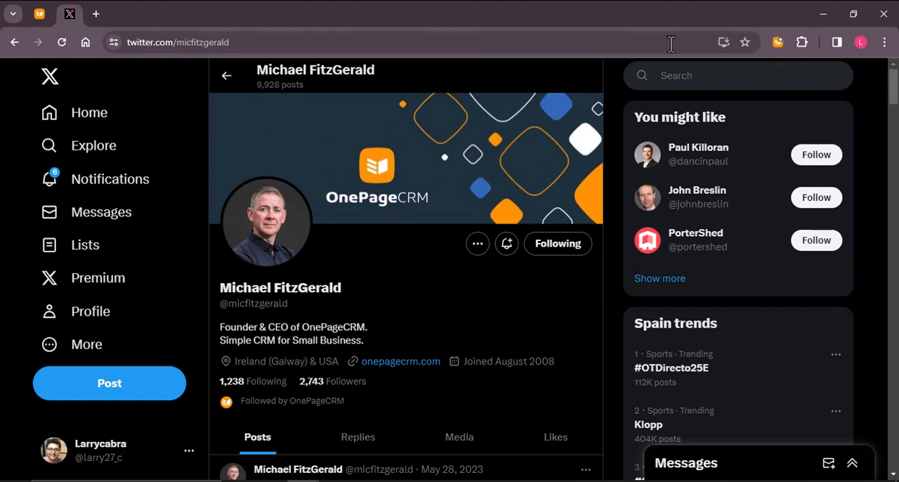
click(778, 46)
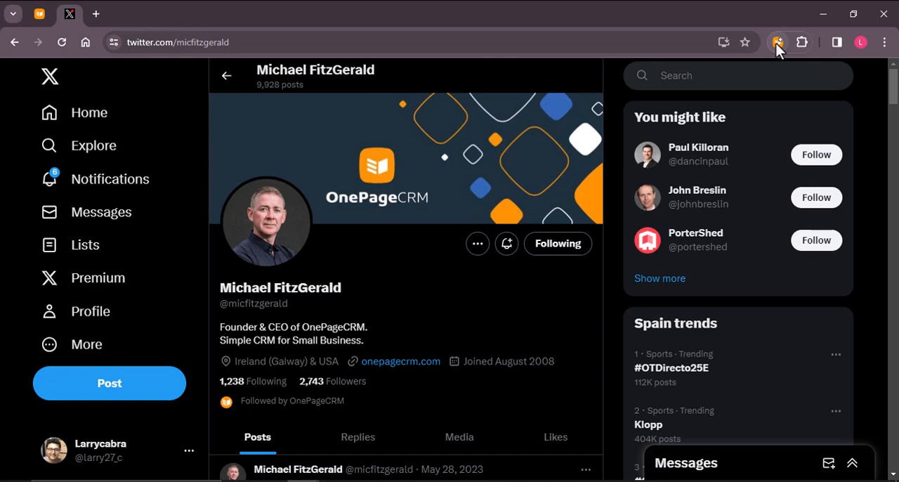
click(778, 43)
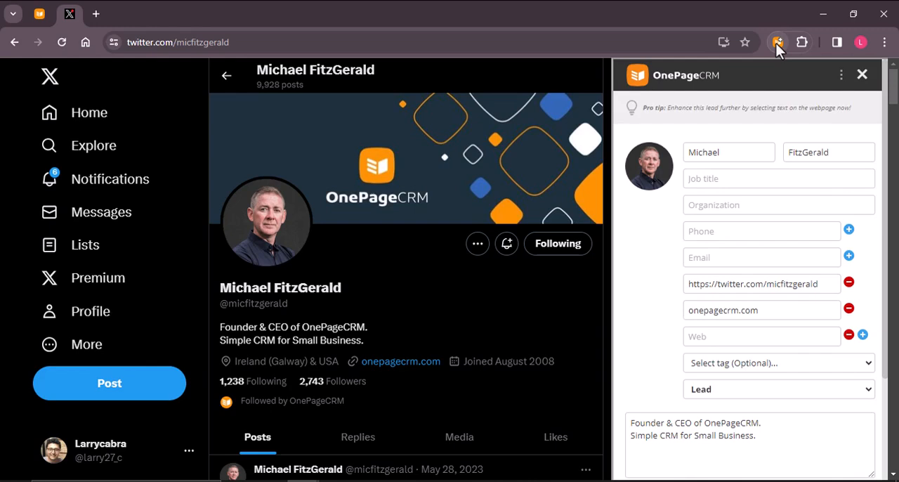
Set the clipped lead's Next Action to the email introducing our organization [1 day] and save the lead.
scroll(727, 292, down, 2)
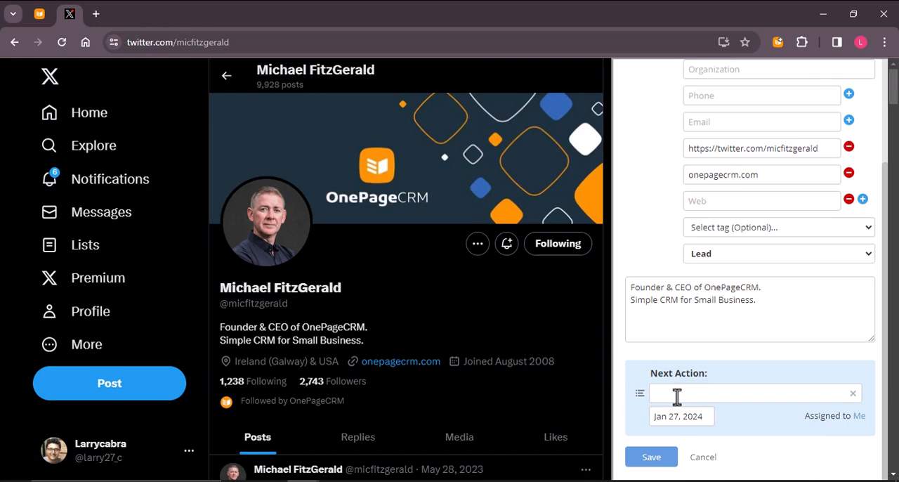
click(677, 397)
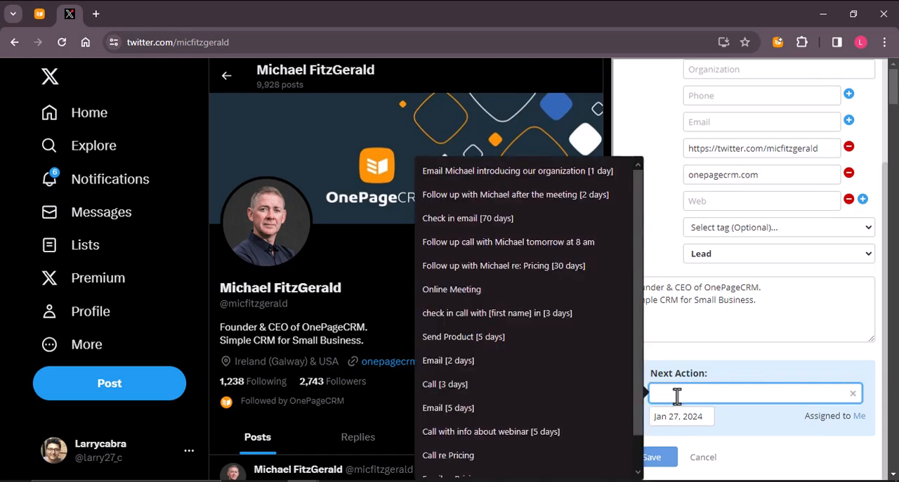
click(562, 172)
click(652, 460)
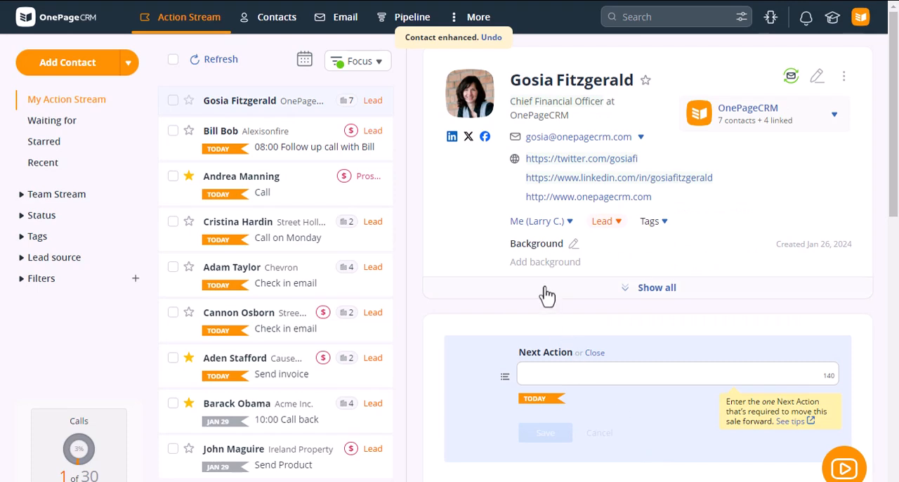
Refresh the Action Stream in OnePageCRM, open the newly clipped contact with the statuses listed, and switch to the full-width layout.
click(221, 60)
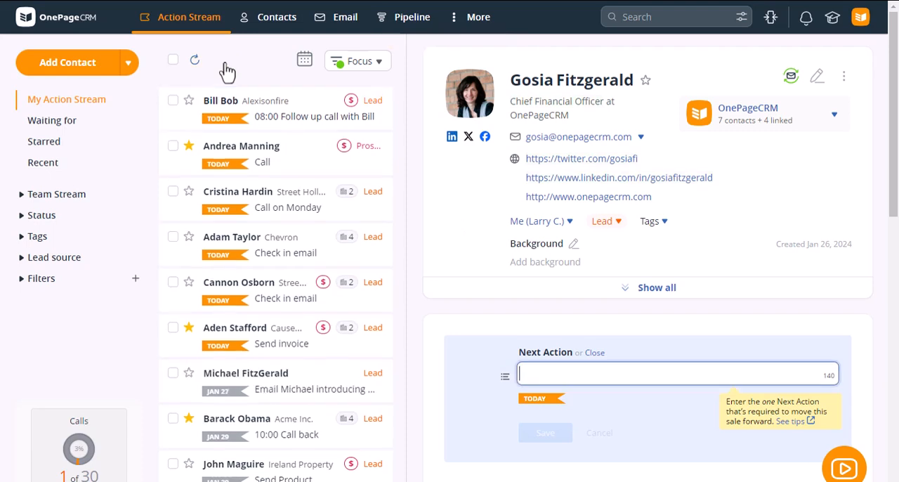
click(273, 399)
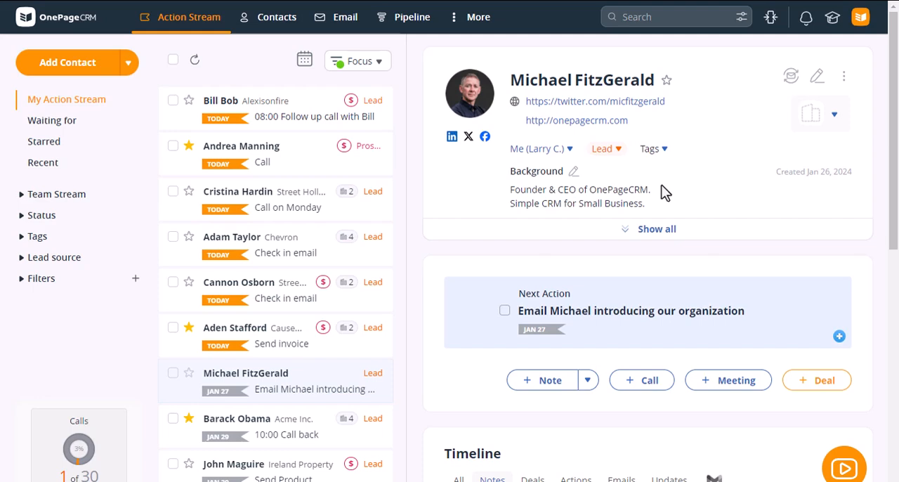
click(42, 216)
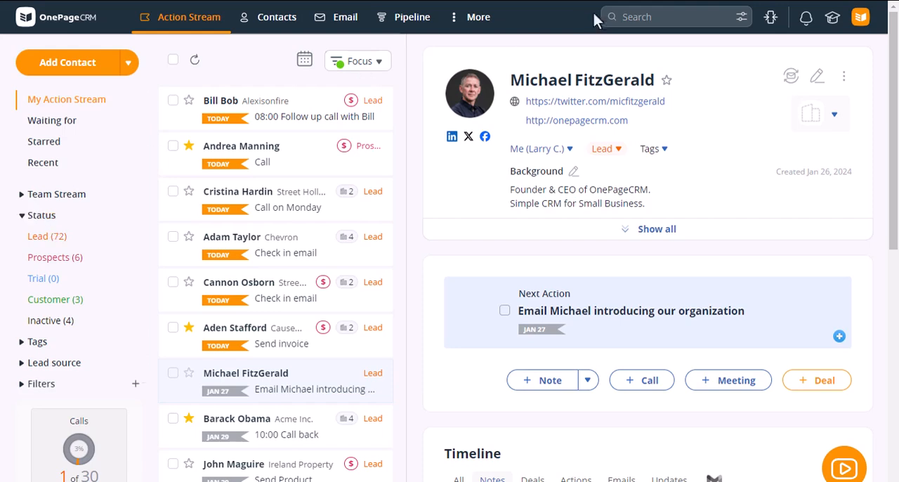
click(772, 21)
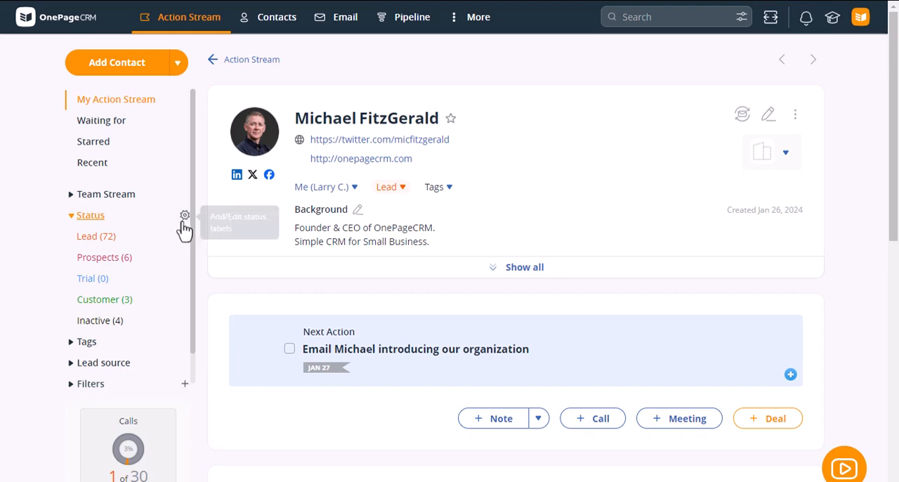
Examine the status labels and their descriptions in the status label editor, and leave it without saving.
click(186, 216)
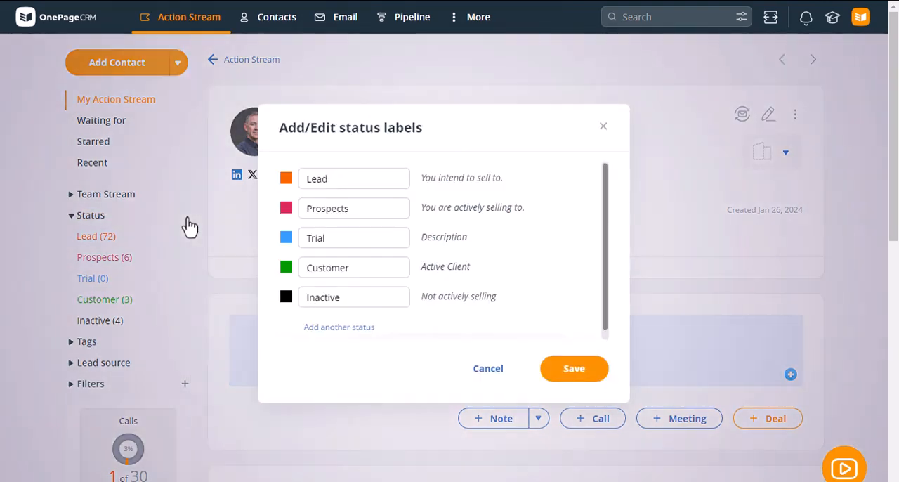
click(333, 208)
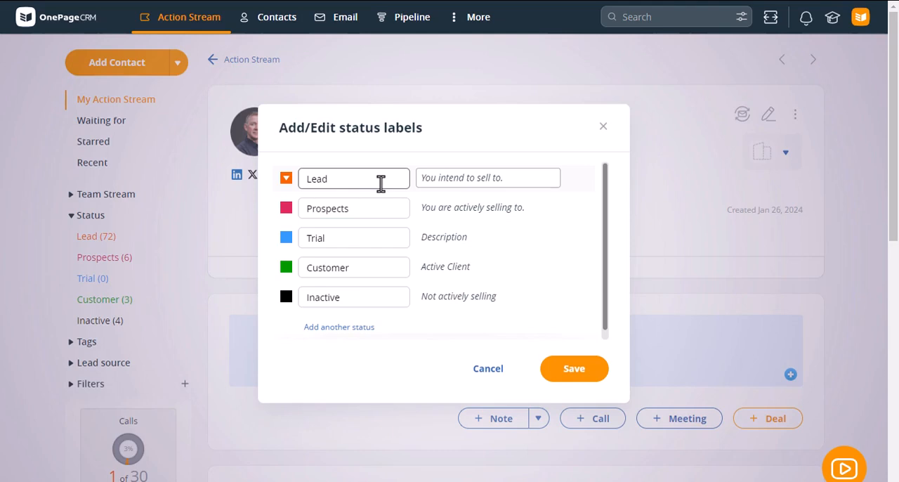
click(492, 373)
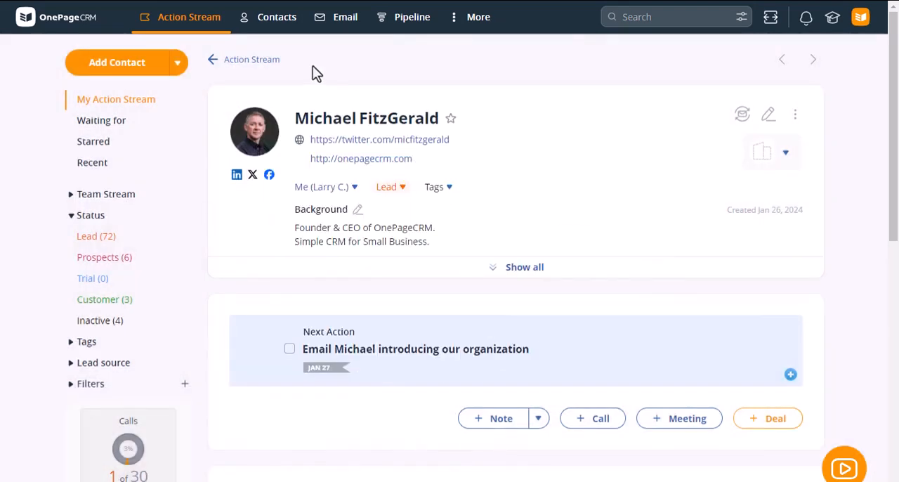
Reopen the clipped contact from the Action Stream and set the contact's status to Prospects.
click(266, 62)
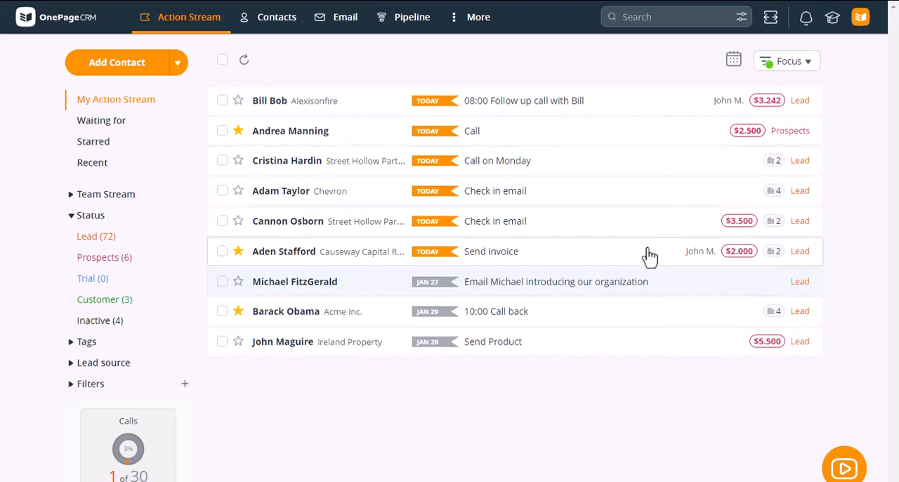
click(572, 284)
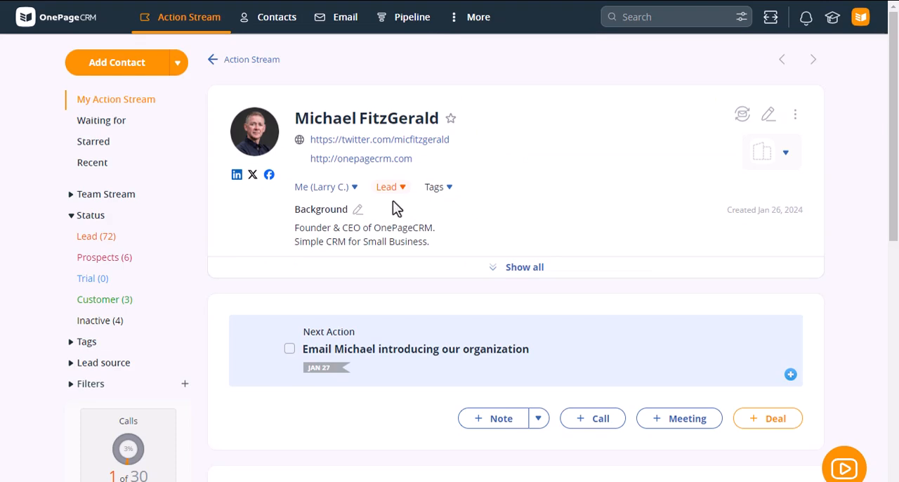
click(392, 188)
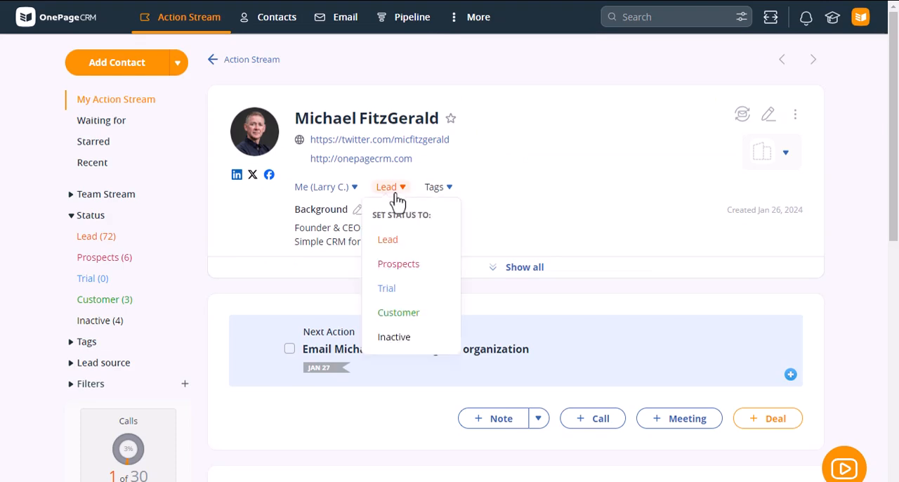
click(399, 265)
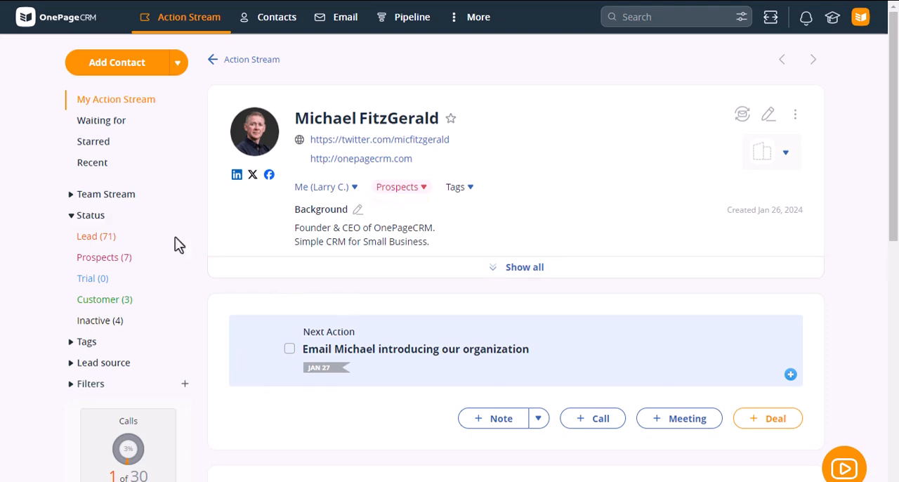
Show the list of tags in place of the statuses and add the tag CEO to the contact.
click(90, 215)
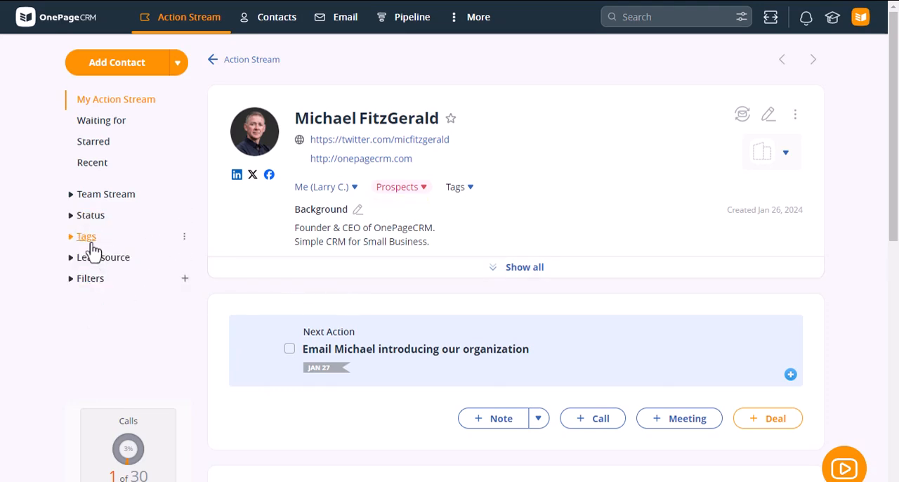
click(92, 245)
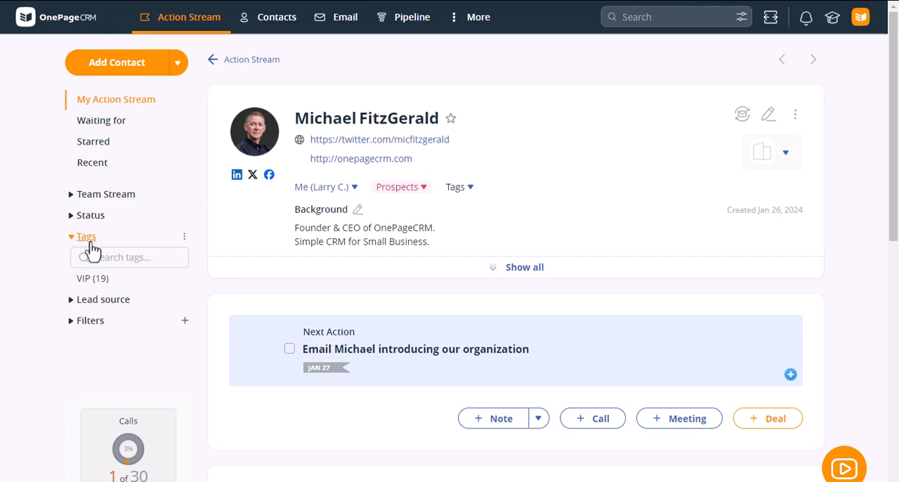
click(458, 187)
click(445, 213)
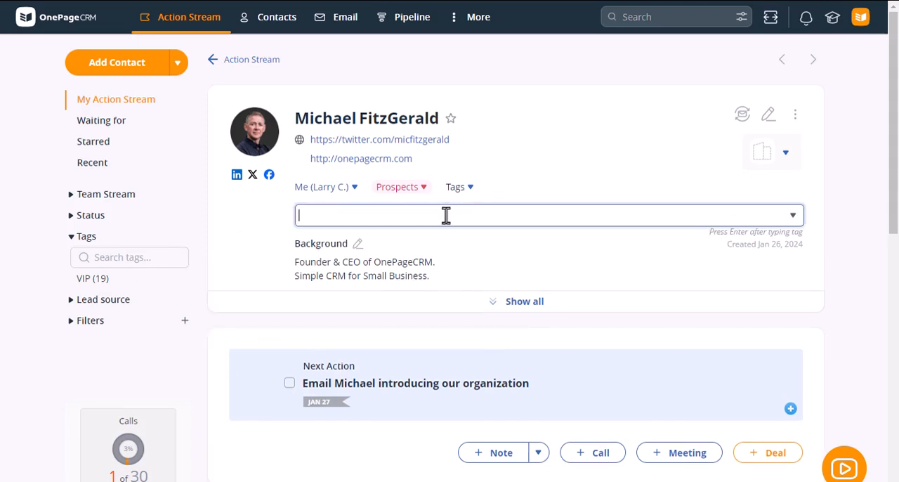
text(cEO)
key(Return)
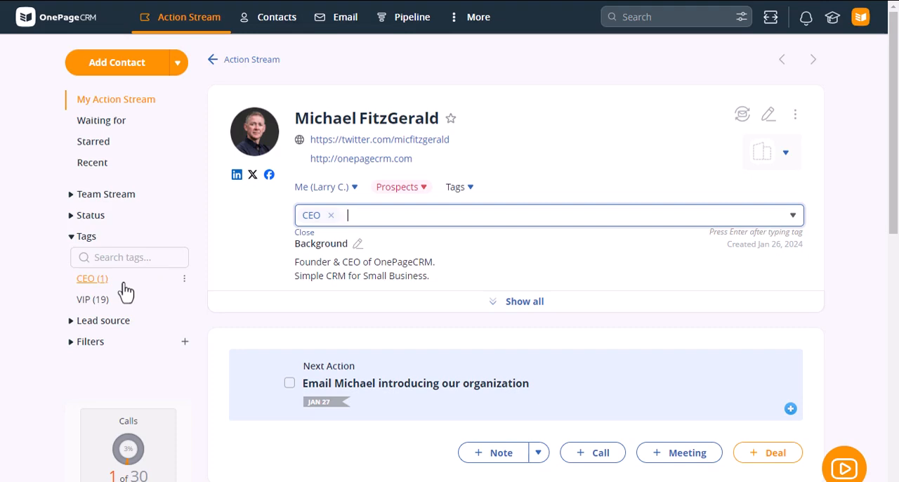
Add the tag Conference 2024 to the contact and filter the contacts by that tag.
text(Co)
text(nferecen)
key(BackSpace)
key(BackSpace)
key(BackSpace)
text(nce 2024)
key(Return)
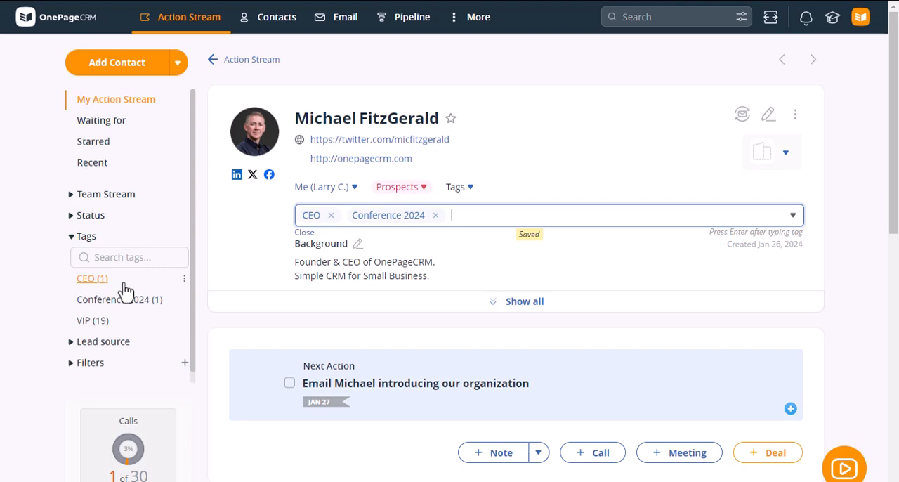
click(121, 307)
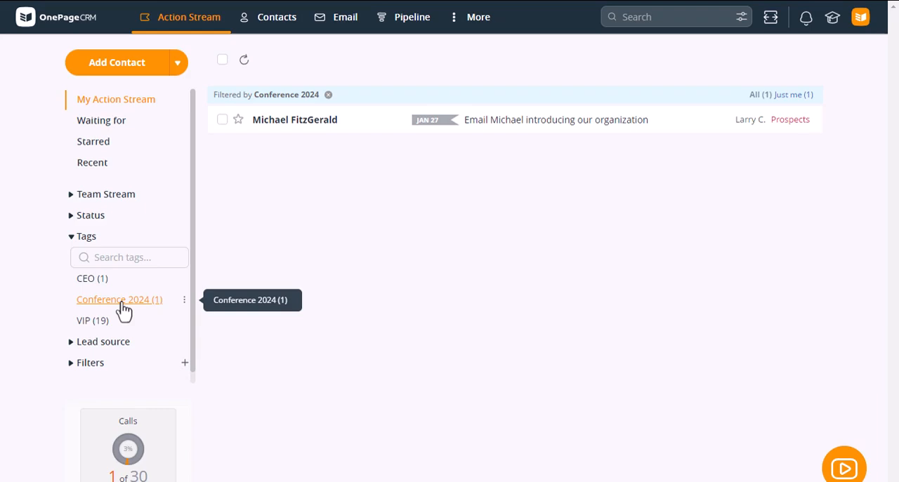
Open the Custom Fields settings and examine the Contact, Organization and Deal field sections.
click(862, 26)
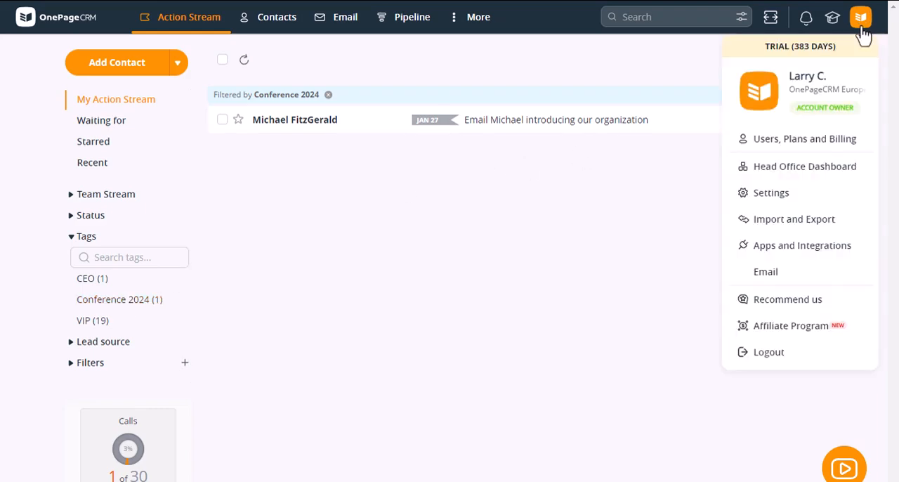
click(764, 200)
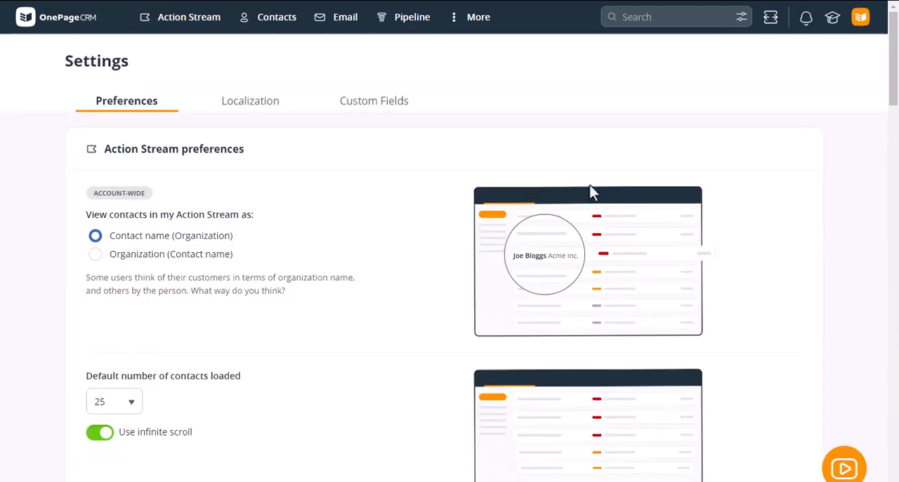
click(391, 105)
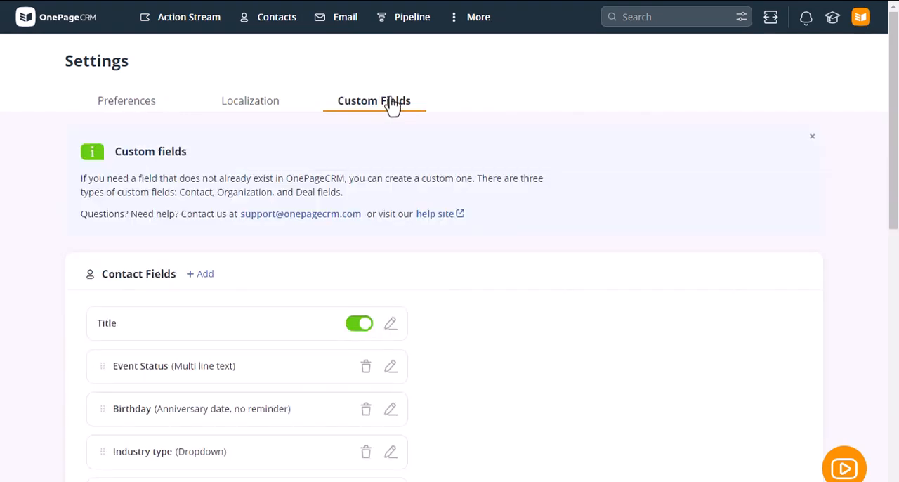
scroll(216, 271, down, 1)
double_click(123, 204)
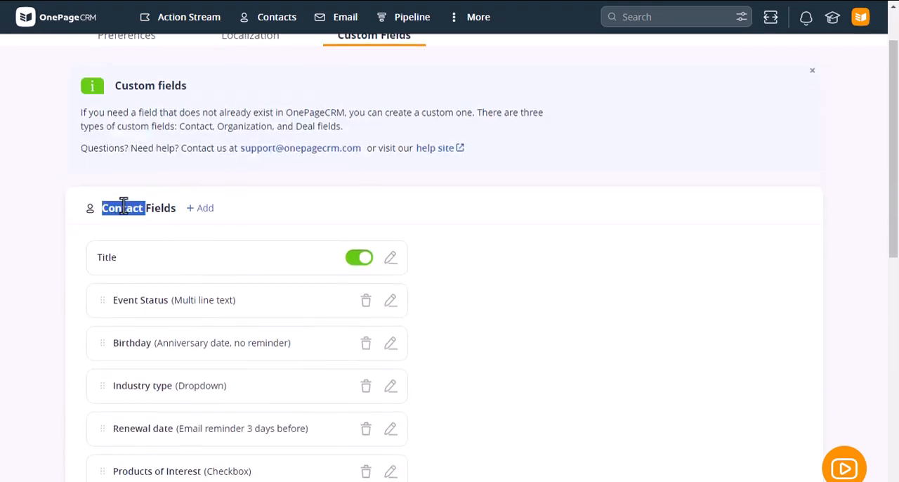
scroll(151, 218, down, 4)
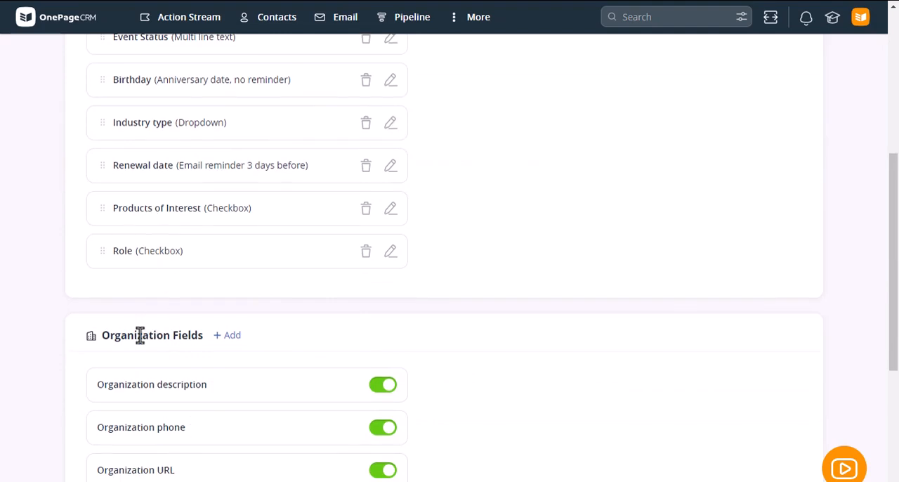
double_click(141, 335)
scroll(141, 337, down, 3)
double_click(114, 421)
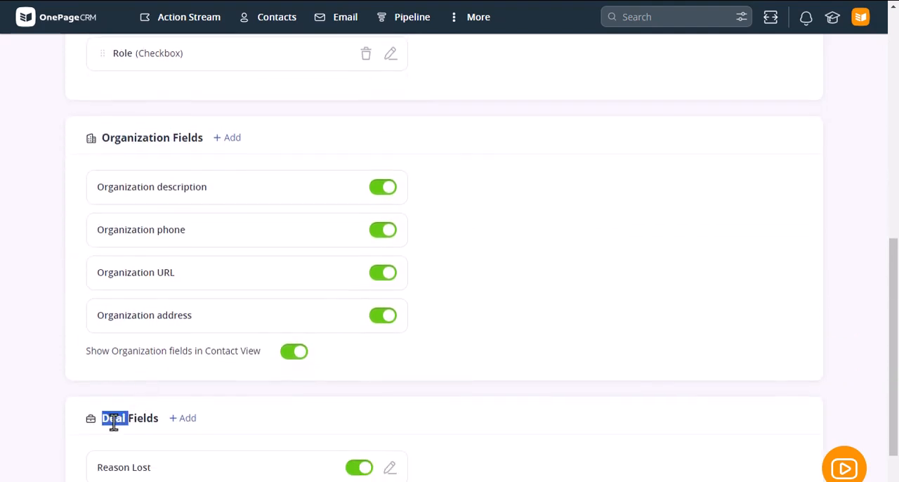
Review the existing contact custom fields and their types along with the organization fields, and return to the Action Stream.
scroll(188, 367, up, 6)
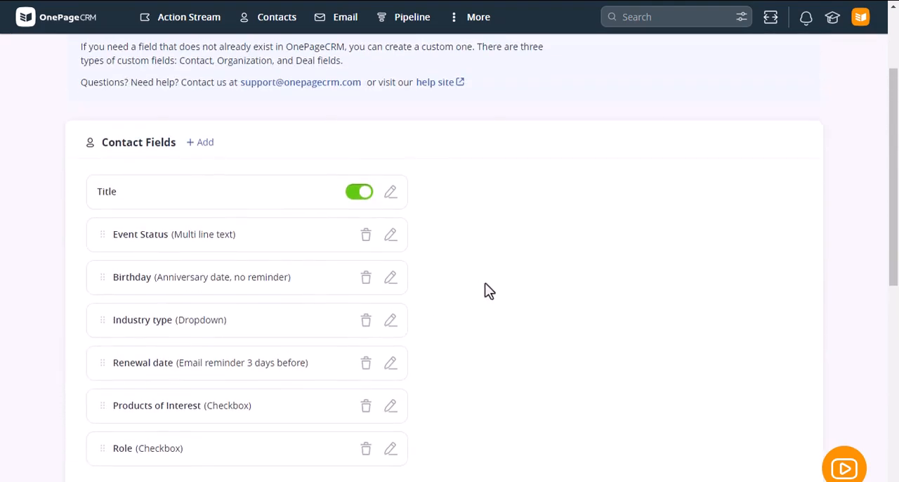
scroll(489, 291, down, 3)
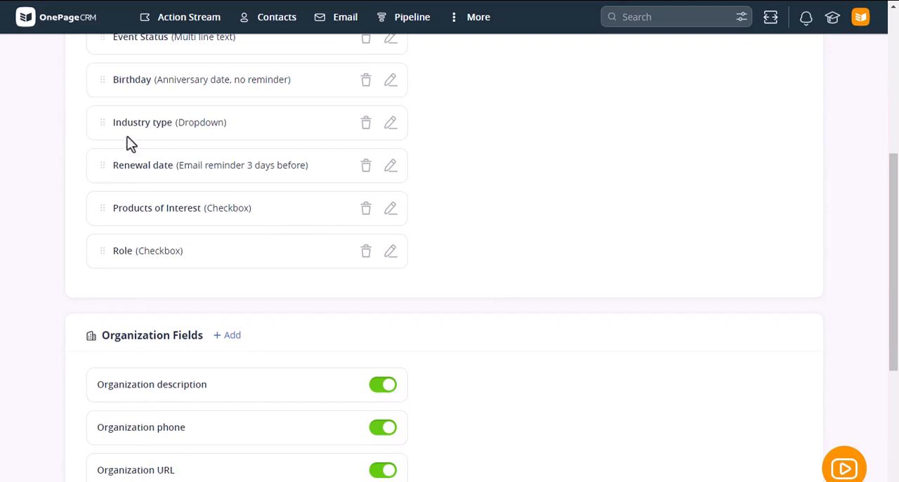
drag(111, 128, 128, 185)
scroll(139, 219, up, 1)
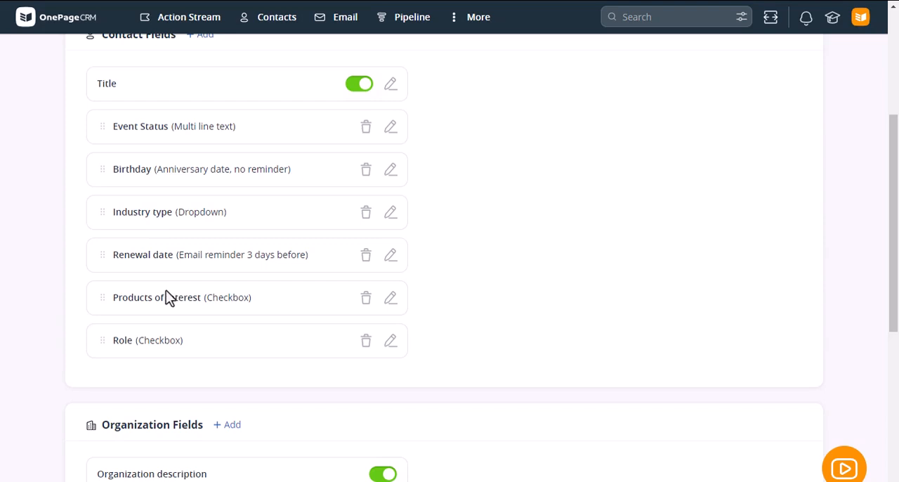
scroll(172, 295, down, 2)
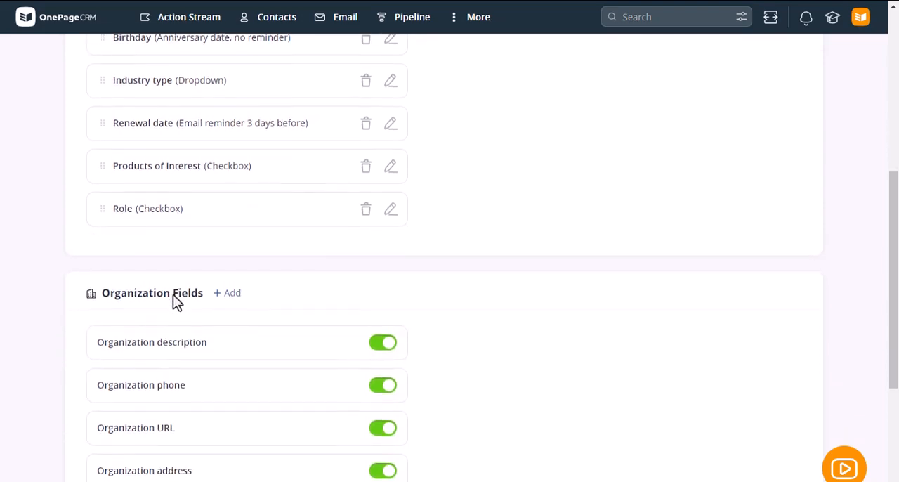
scroll(174, 295, down, 2)
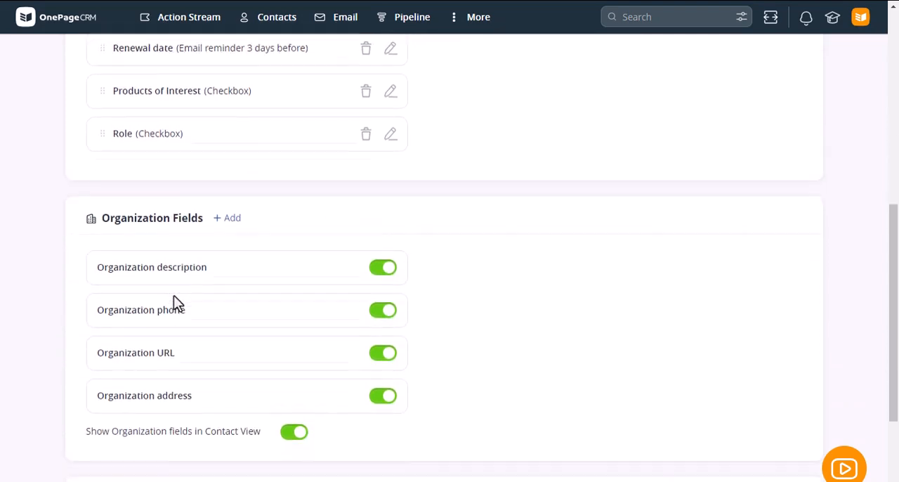
click(189, 25)
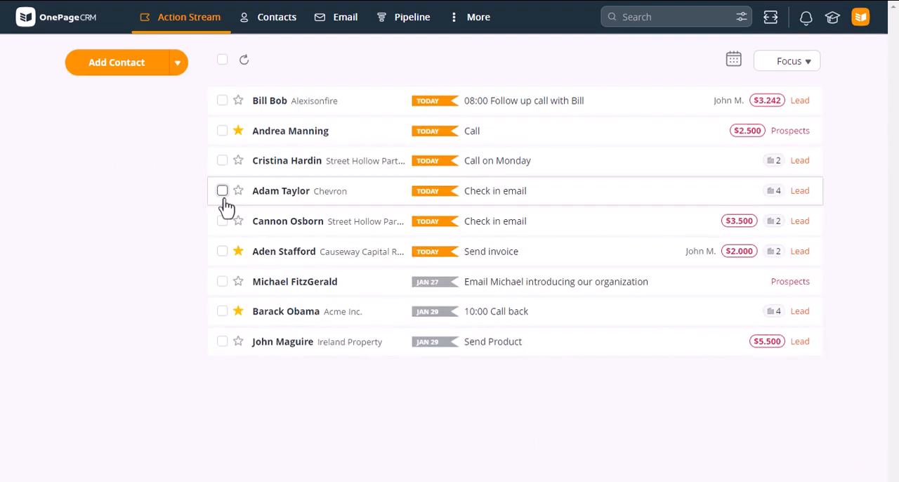
Open the contact whose next action is the introduction email for editing and fill in the birthday.
click(514, 290)
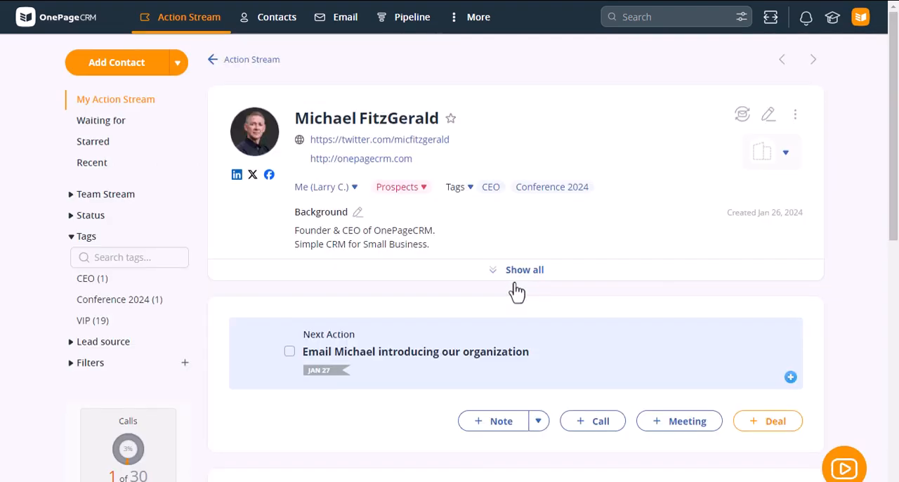
click(770, 119)
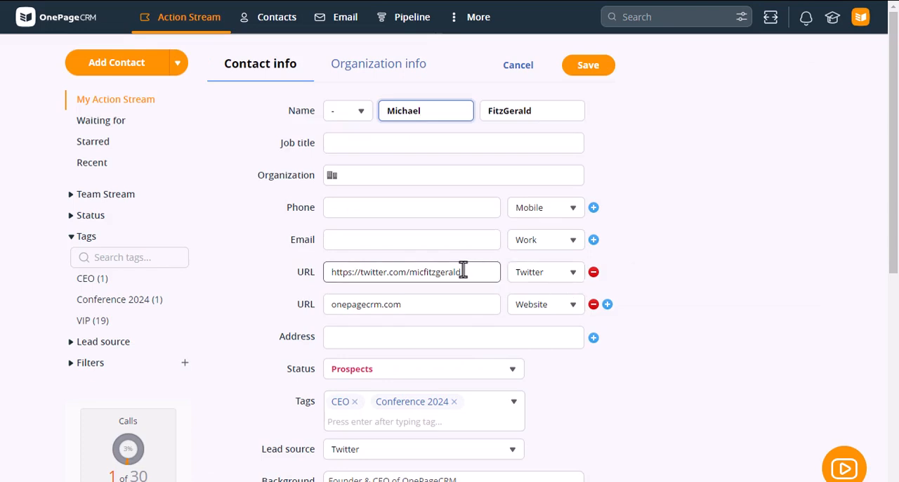
scroll(462, 274, down, 5)
scroll(465, 279, down, 3)
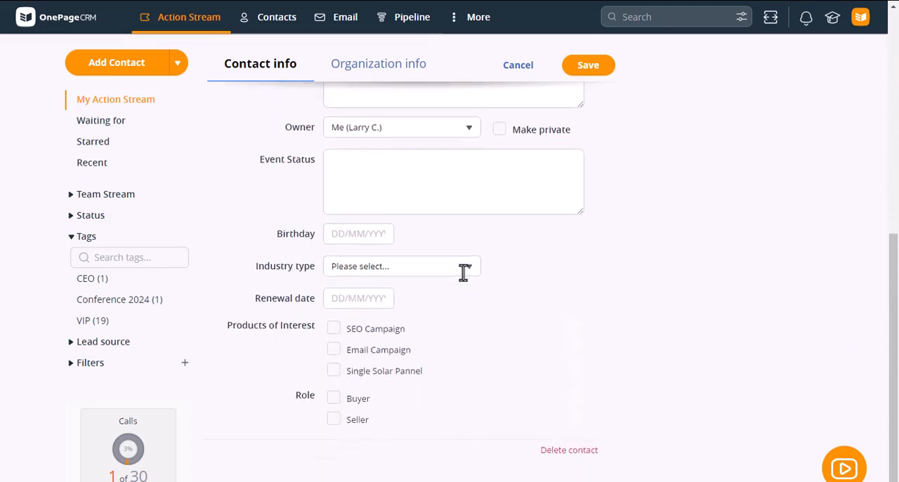
click(361, 239)
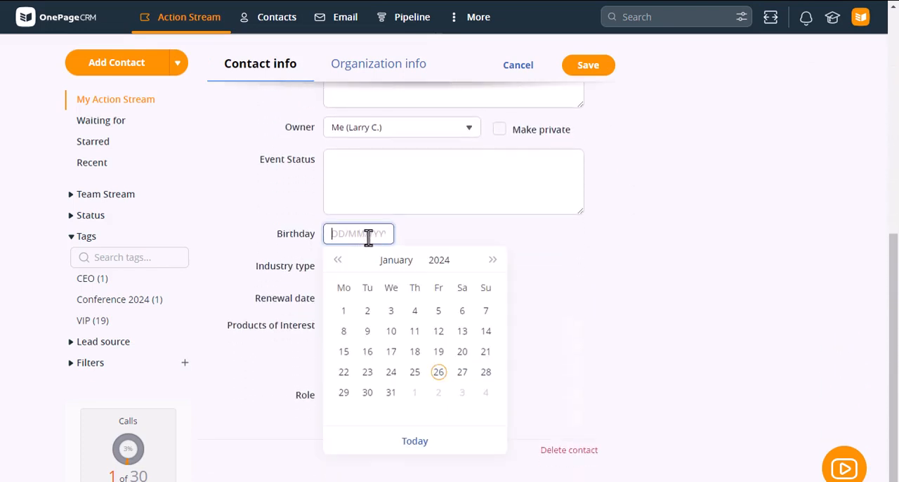
click(442, 376)
Set the contact's Industry type to IT and the Renewal date to 26/01/2024.
click(374, 270)
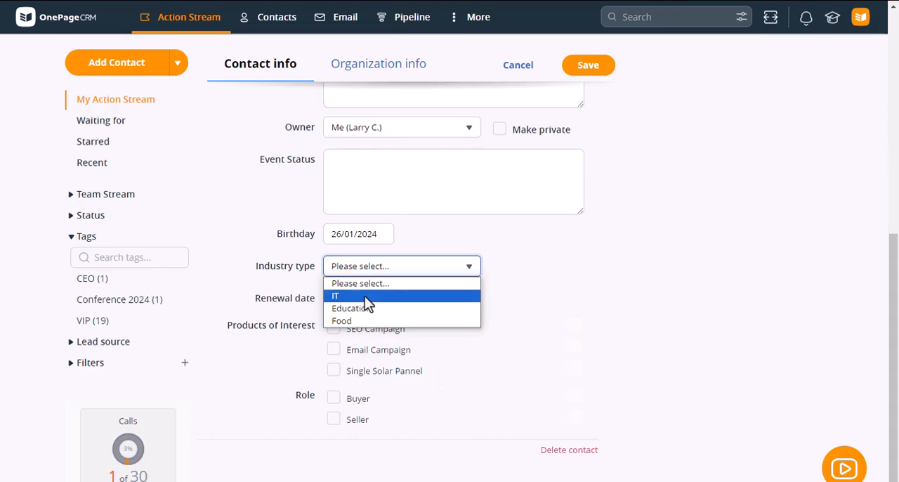
click(365, 296)
click(364, 297)
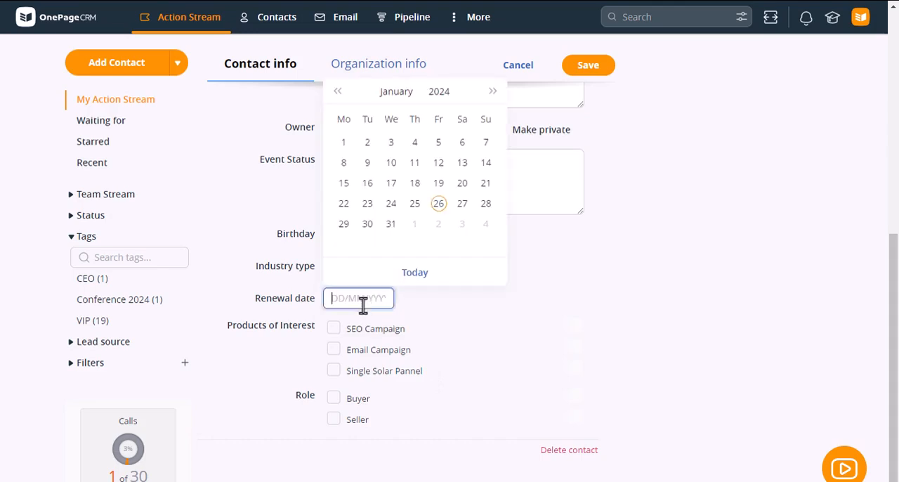
click(438, 204)
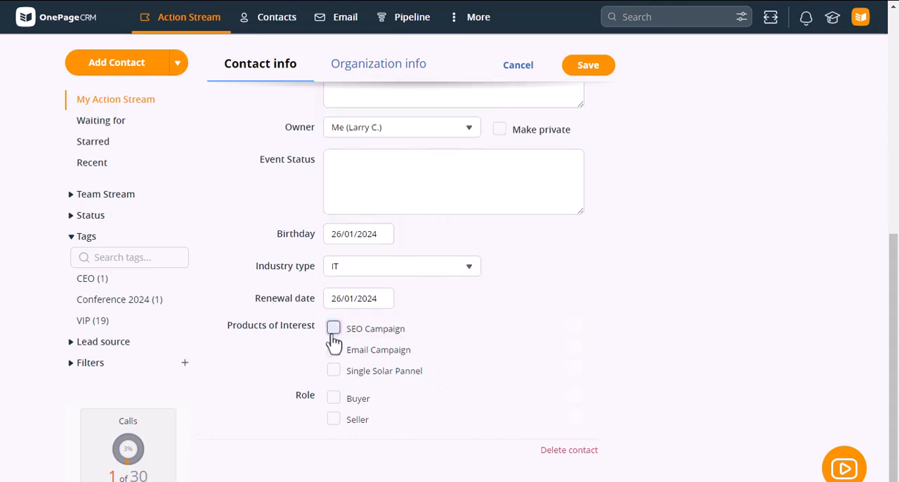
Select SEO Campaign and Email Campaign as products of interest and Buyer as role, save the contact and show all its details.
click(334, 328)
click(336, 353)
click(333, 398)
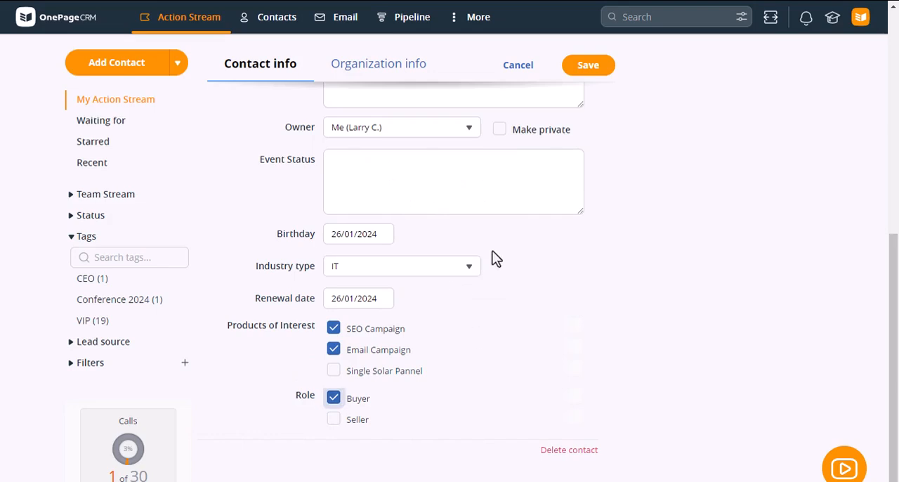
click(588, 70)
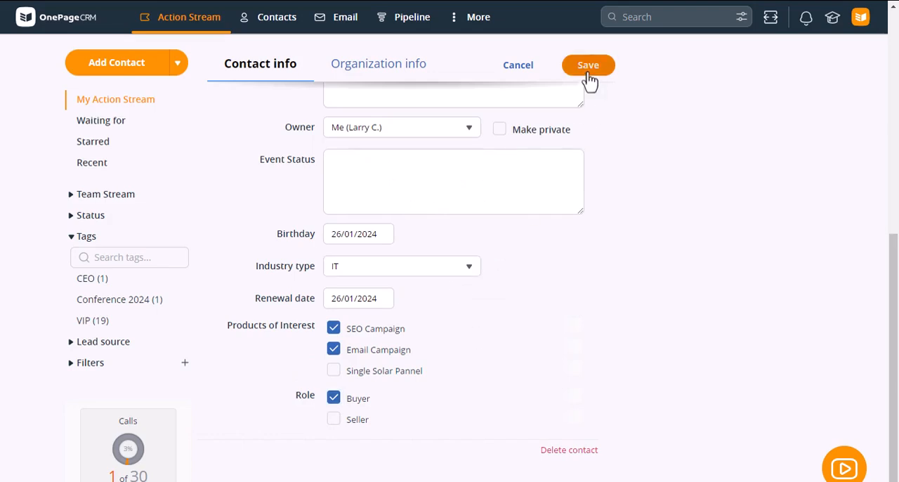
click(525, 270)
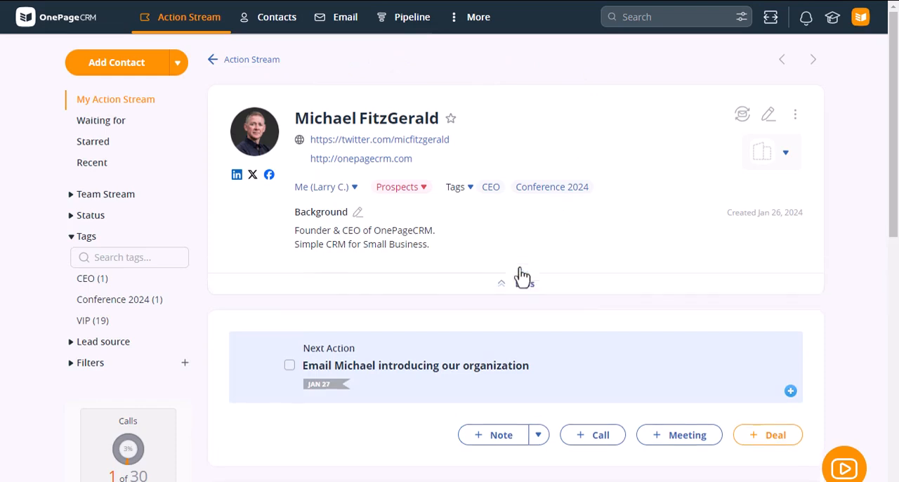
scroll(507, 275, down, 1)
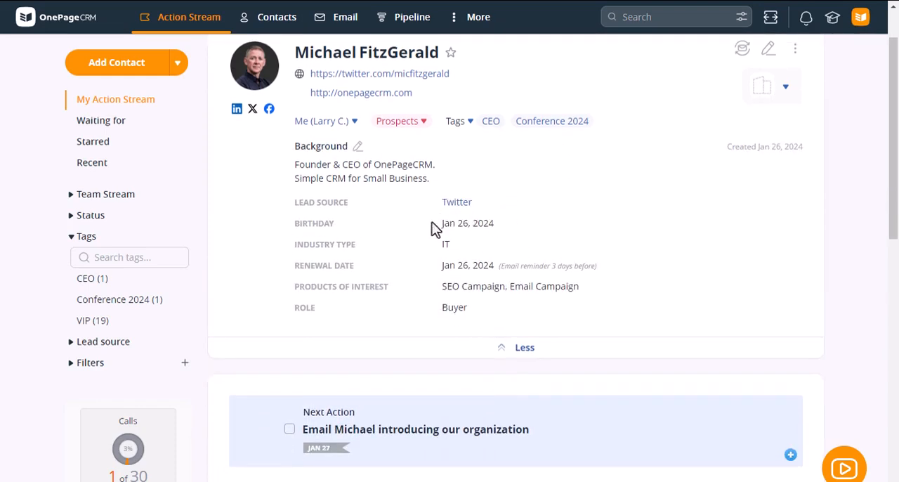
Show the list of lead sources in place of the tags and look through it.
click(88, 239)
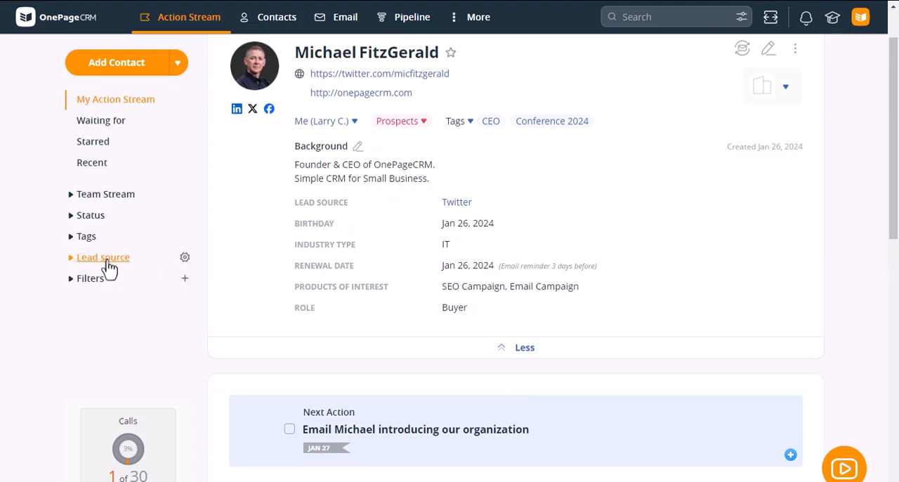
click(103, 258)
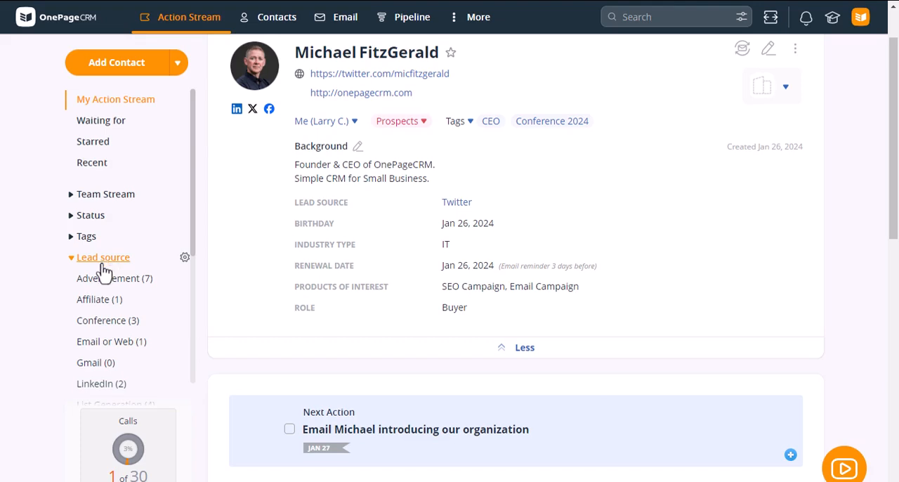
scroll(103, 271, down, 1)
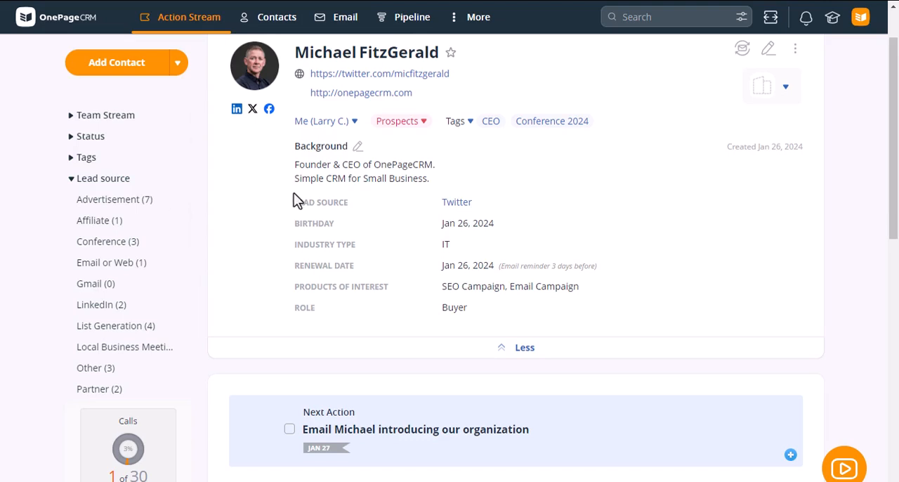
scroll(123, 326, down, 1)
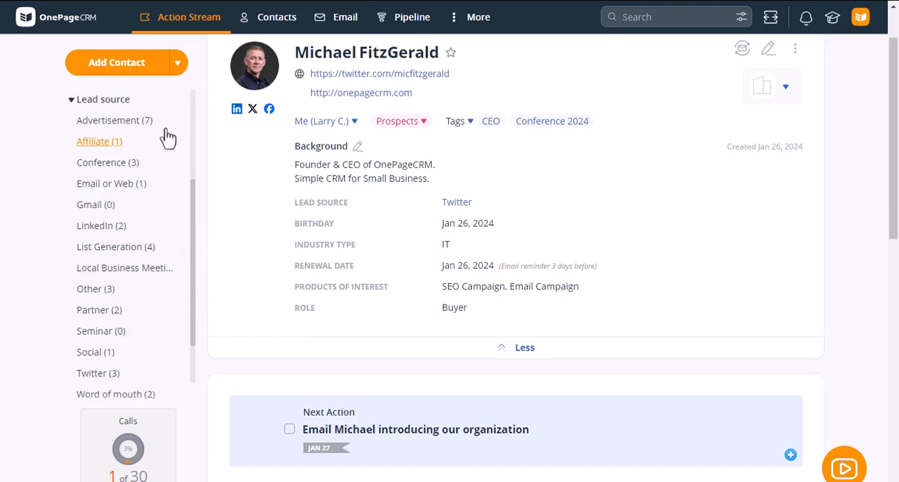
View the editable lead source options, close them without changes and collapse the lead source list.
click(185, 99)
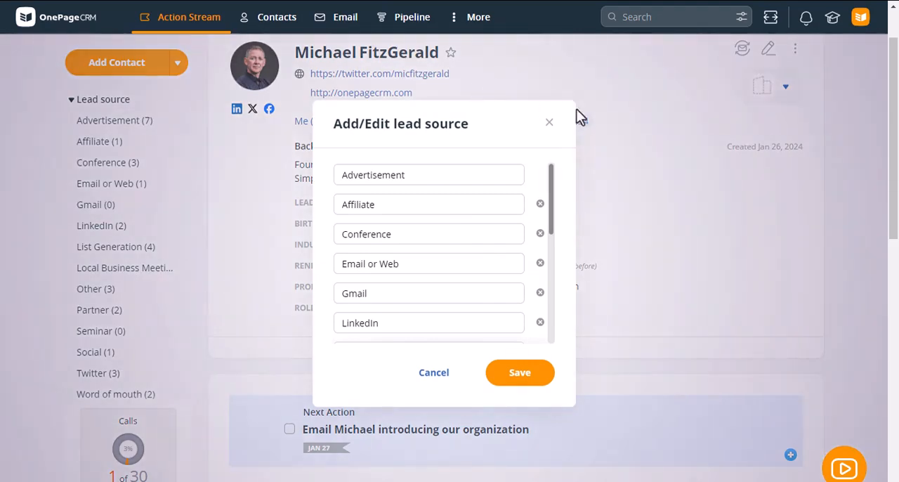
click(551, 123)
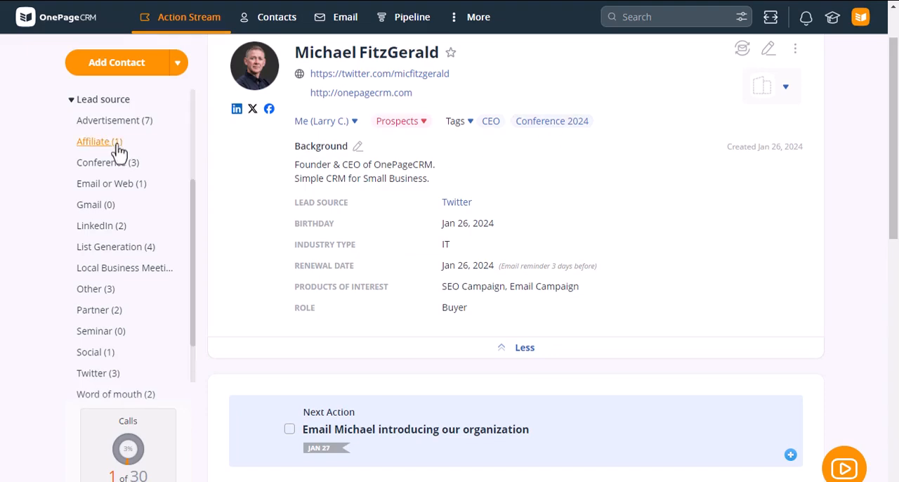
click(102, 100)
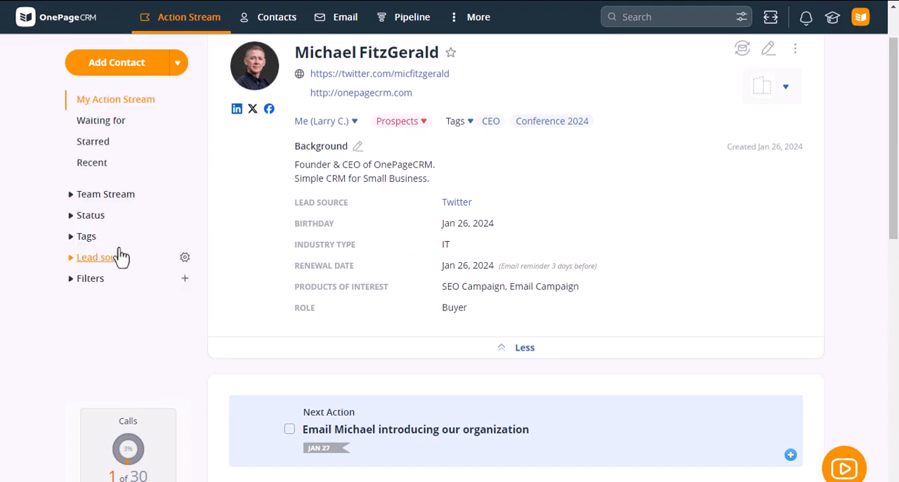
Create a new contact filter with the criterion Industry type is IT.
scroll(393, 242, up, 1)
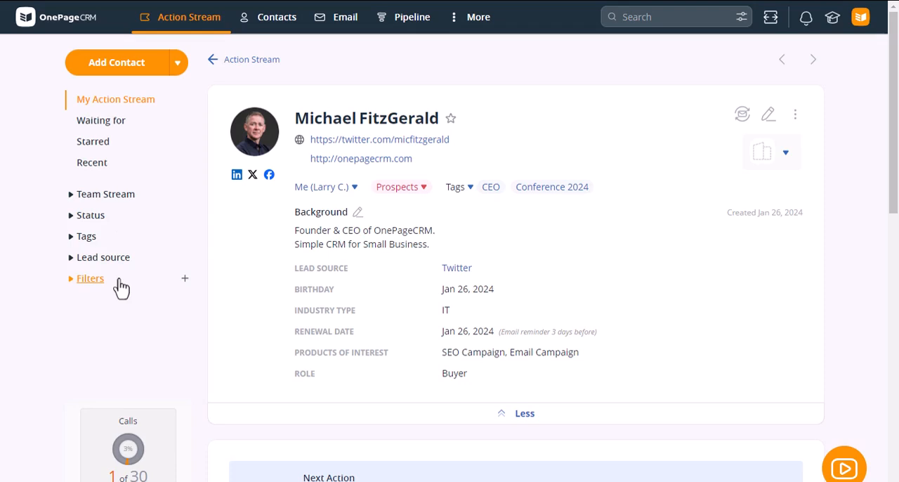
click(187, 280)
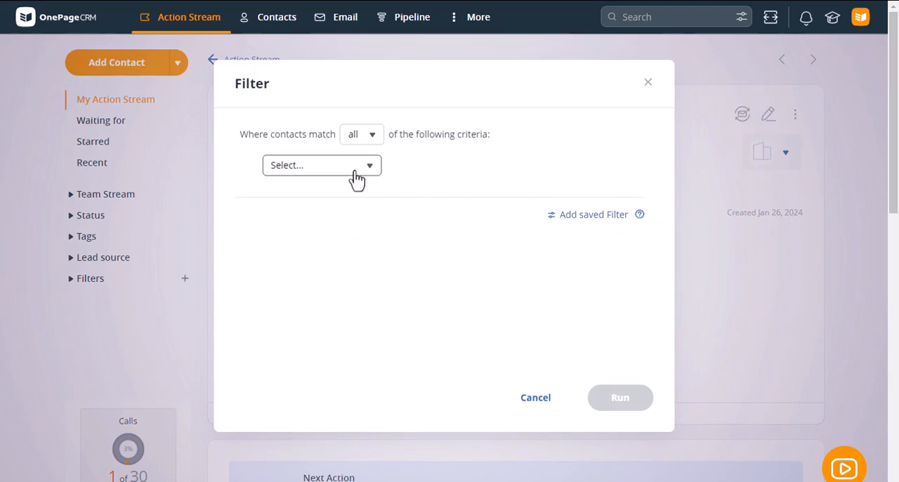
click(355, 172)
drag(408, 205, 411, 374)
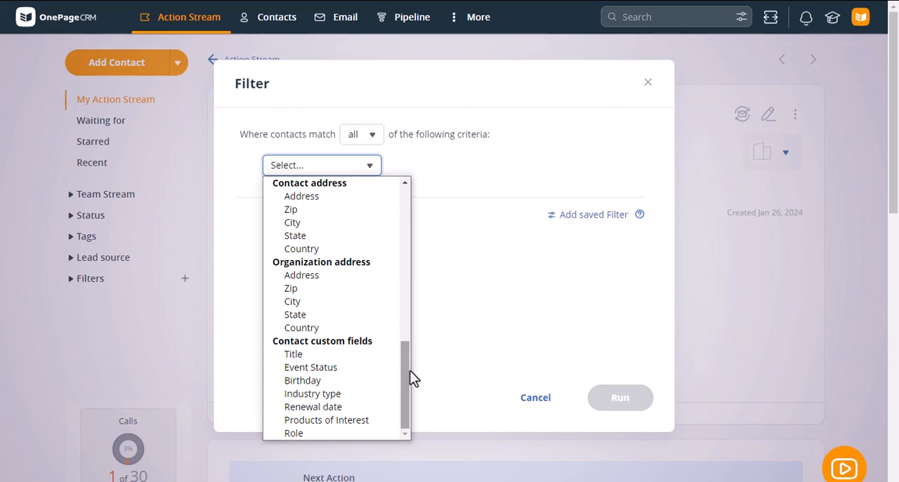
click(343, 394)
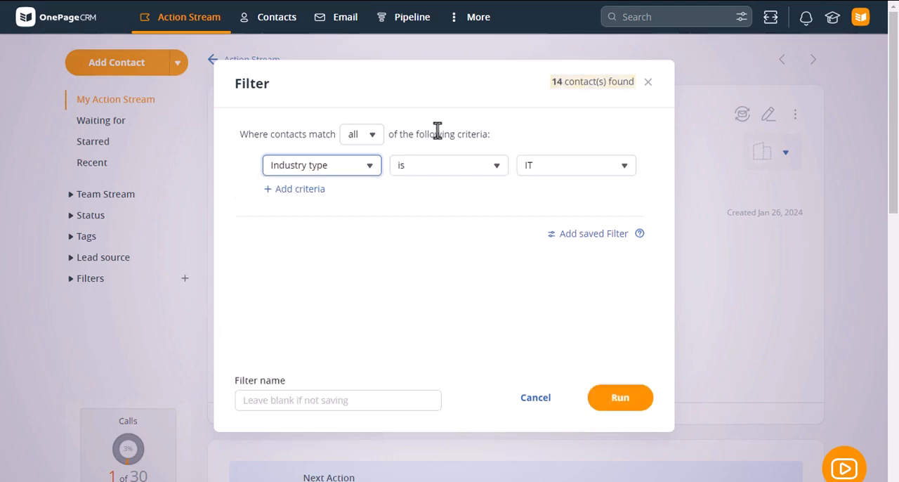
Add a second filter criterion requiring Status is Lead.
click(313, 191)
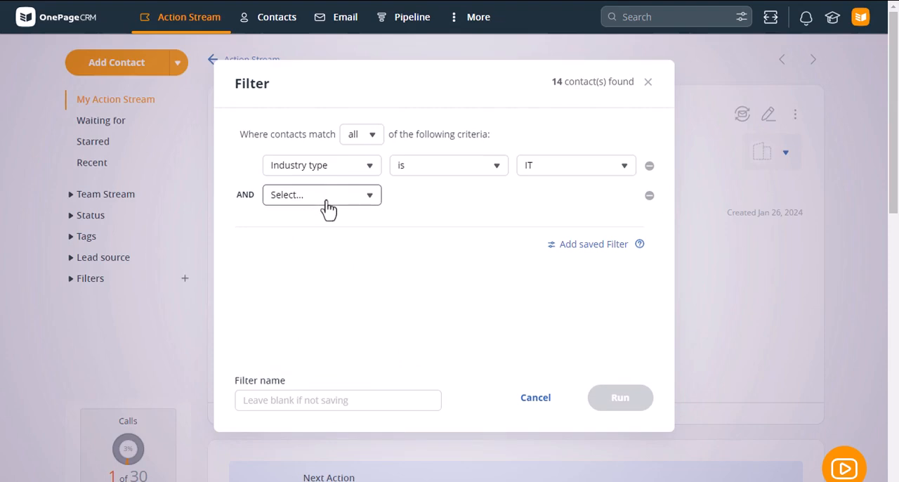
click(327, 203)
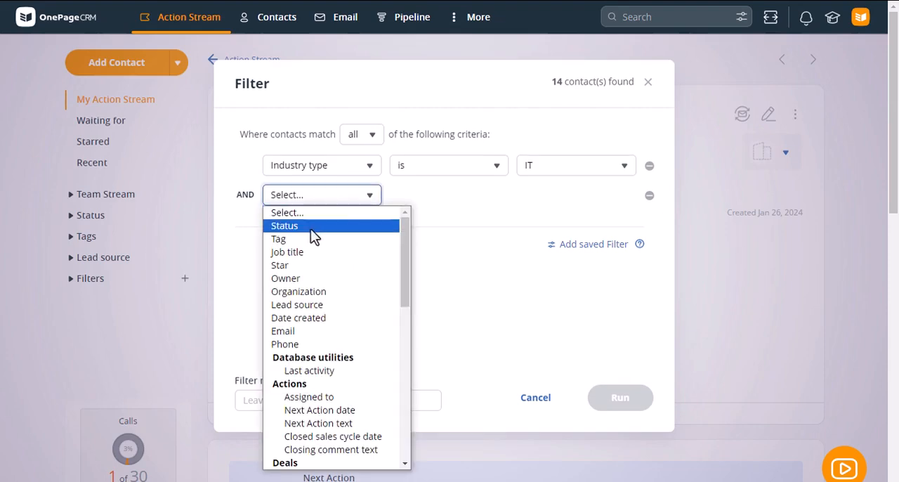
click(311, 226)
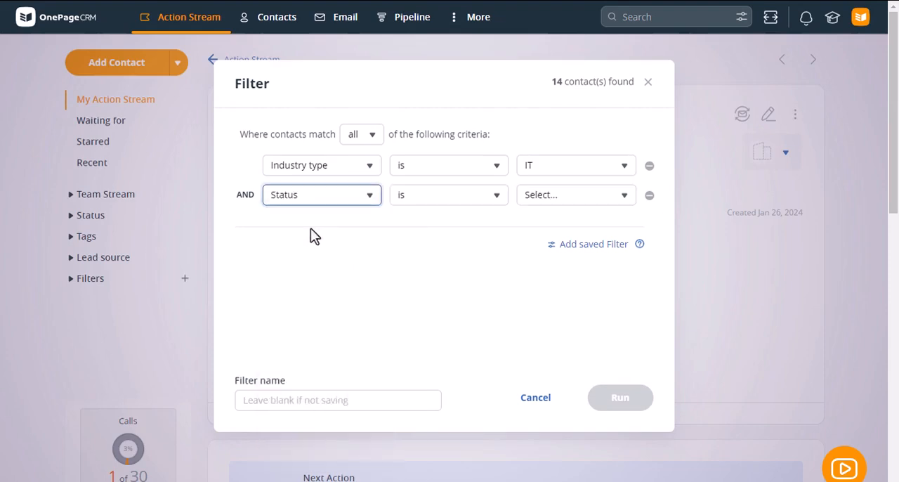
click(552, 201)
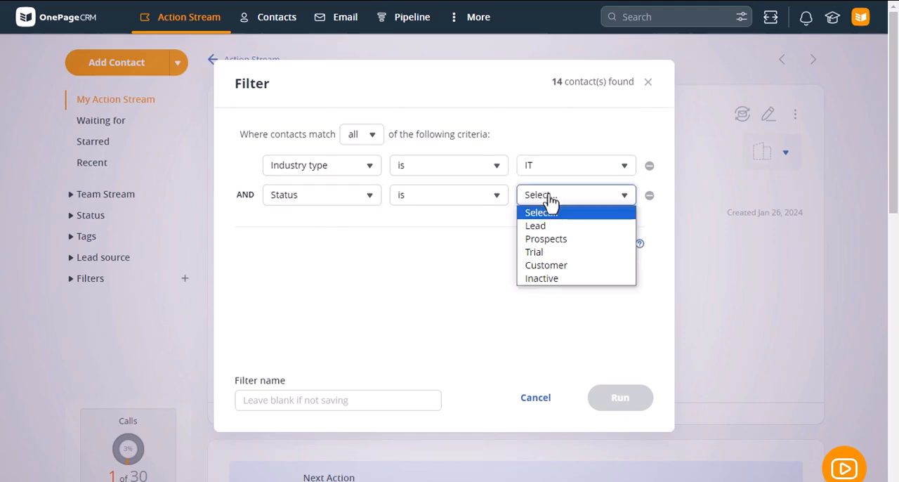
click(562, 231)
Try Customer as the status in the second criterion and set it back to Lead.
click(573, 200)
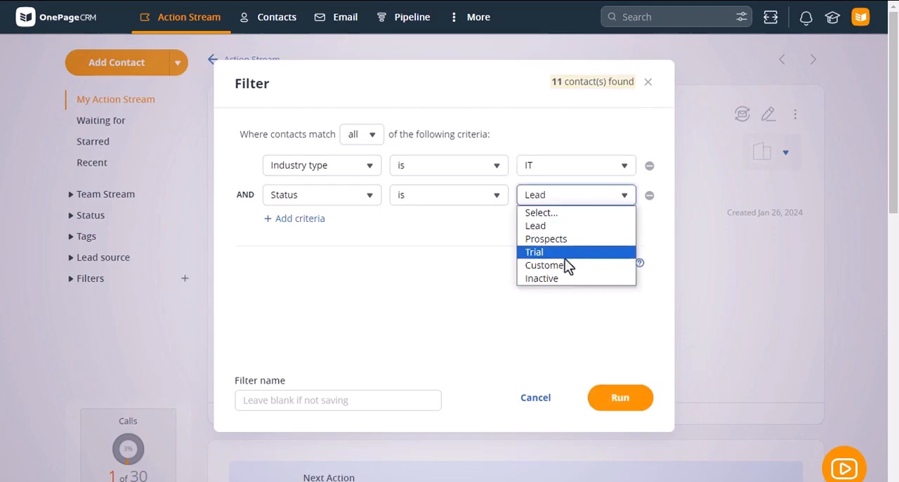
click(568, 262)
click(558, 202)
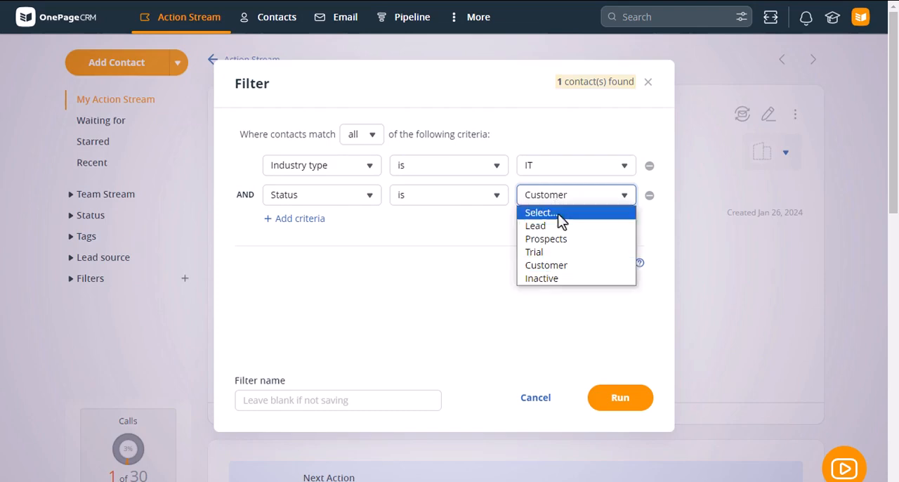
click(558, 228)
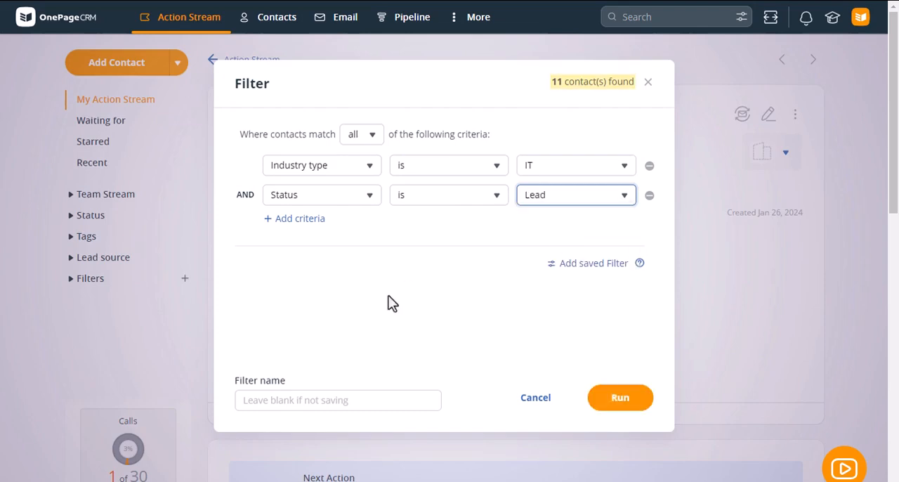
Name the filter IT Leads, save and run it, and collapse the list of saved filters.
click(305, 399)
text(IT)
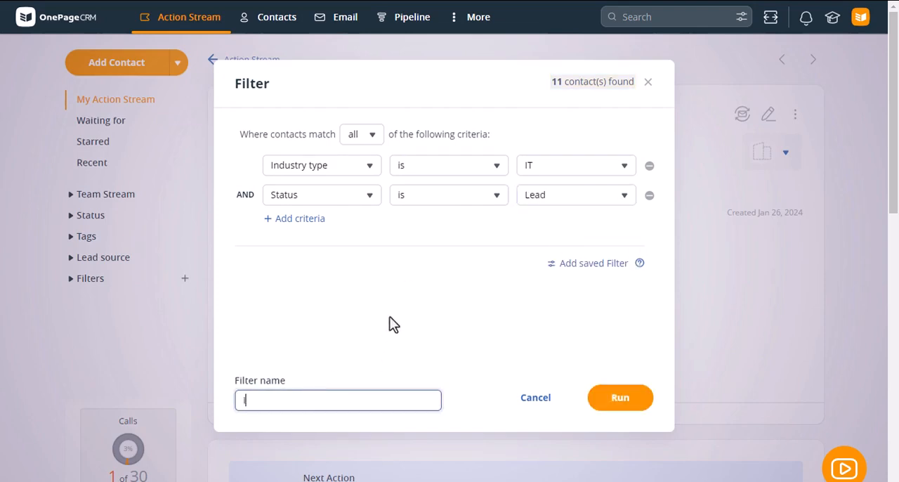
text( Leads)
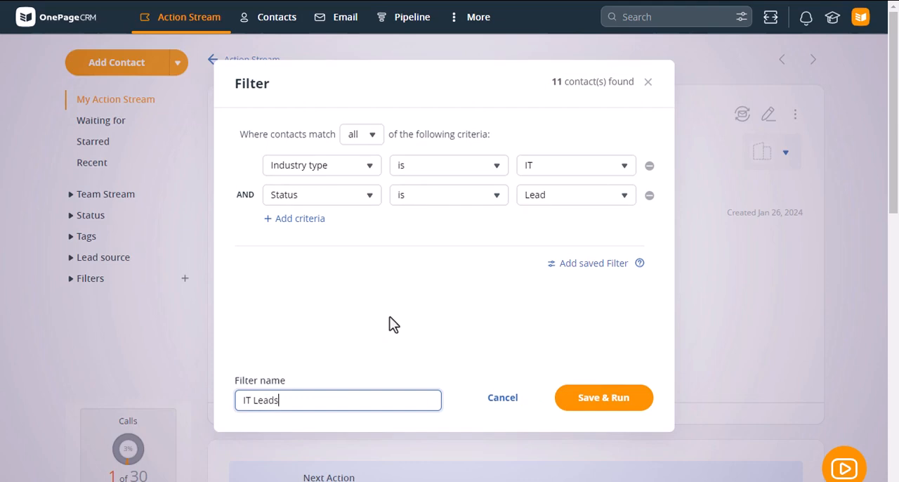
click(612, 408)
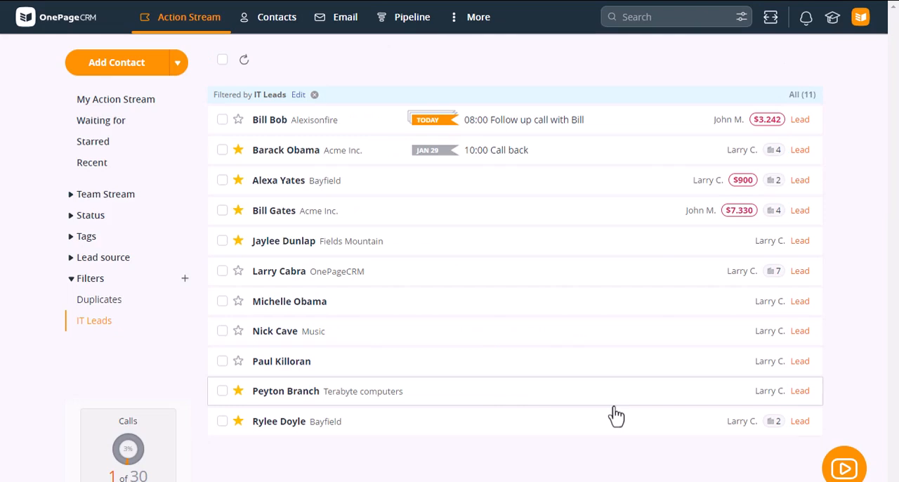
click(90, 280)
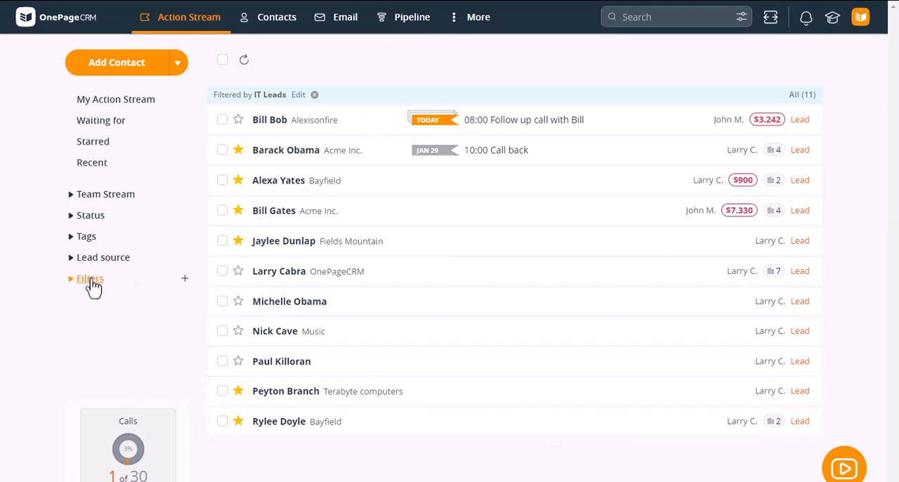
Search the contacts by the contact's first name.
click(695, 18)
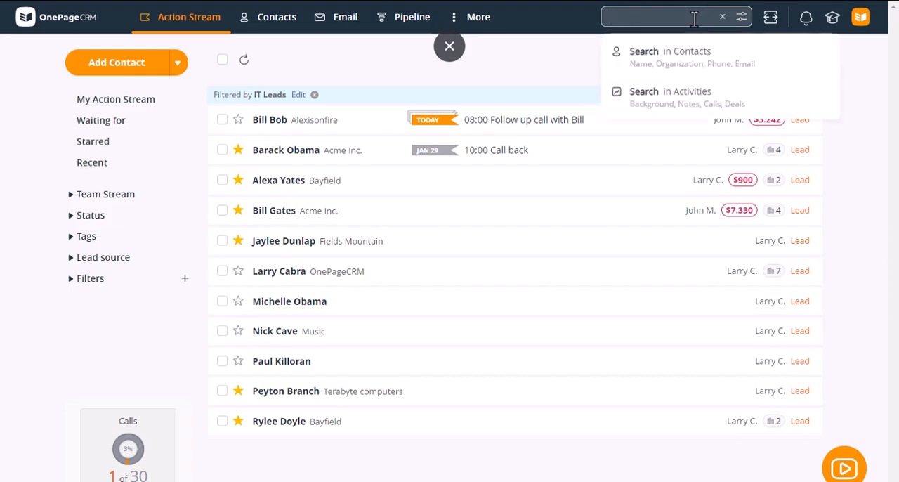
text(,o)
key(BackSpace)
key(BackSpace)
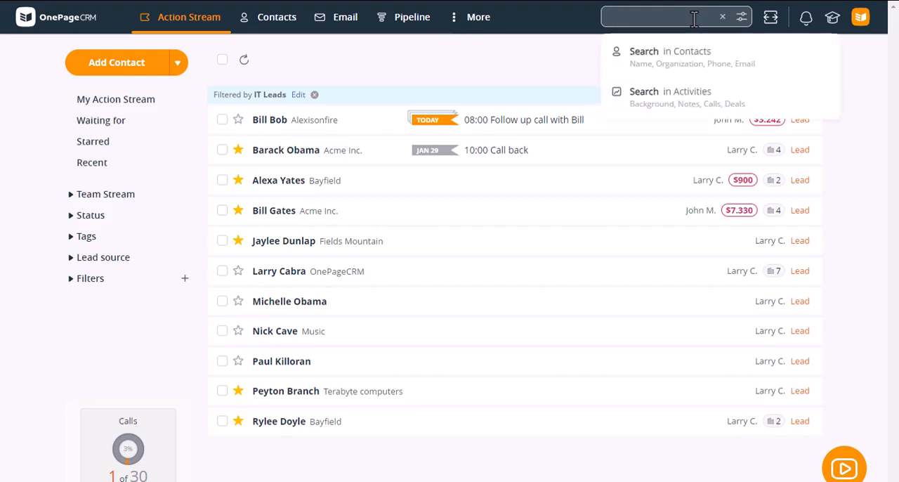
text(Michael)
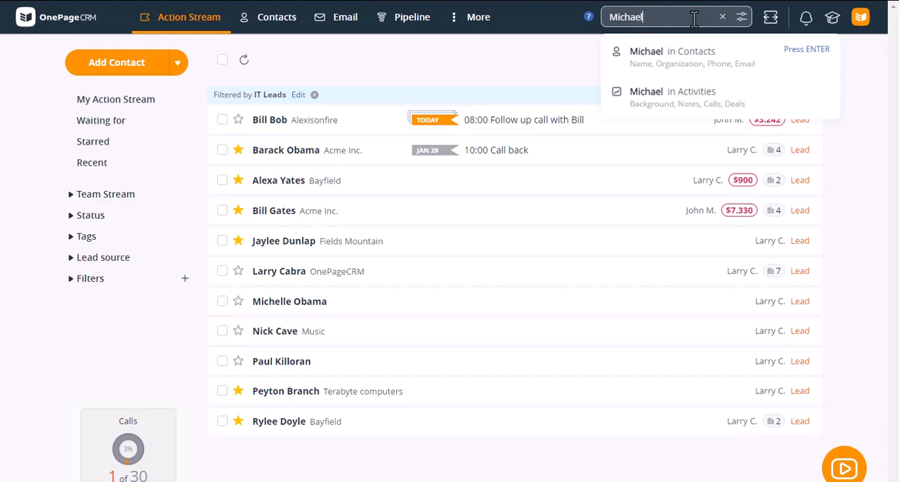
key(Return)
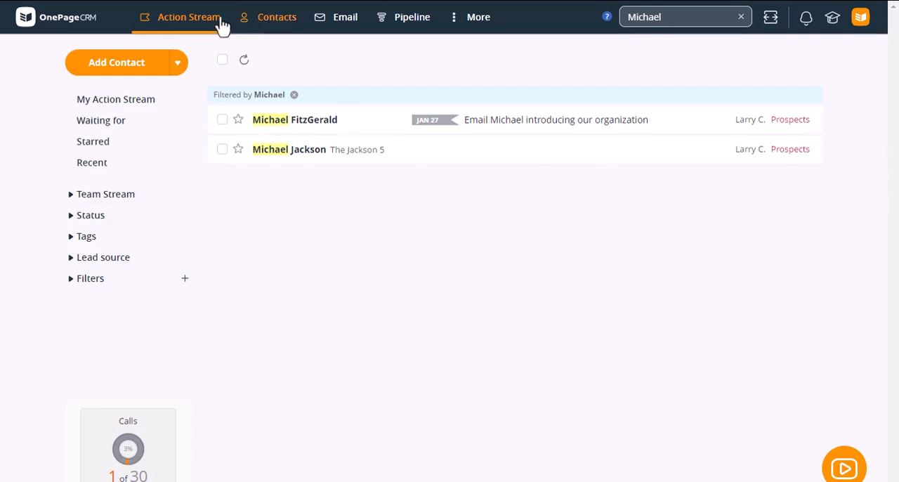
Return to the full Action Stream and check the pending deal totals of the first two contacts.
click(175, 21)
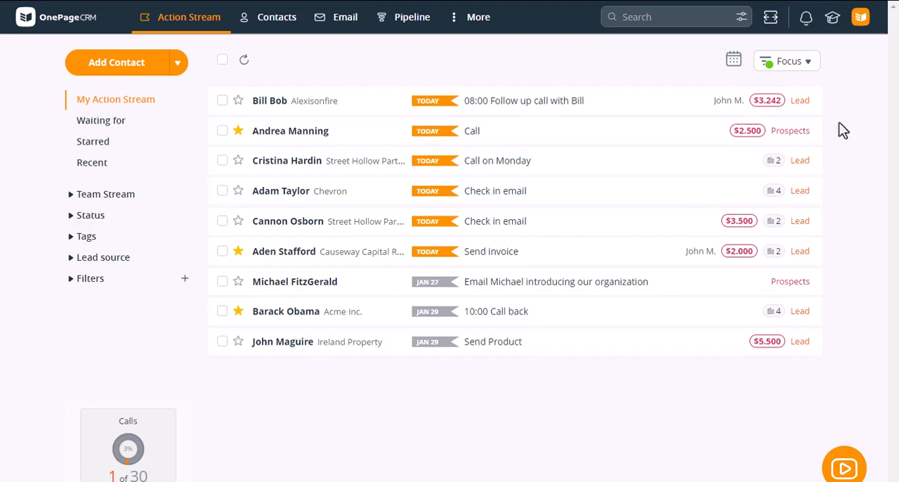
mouse_move(779, 111)
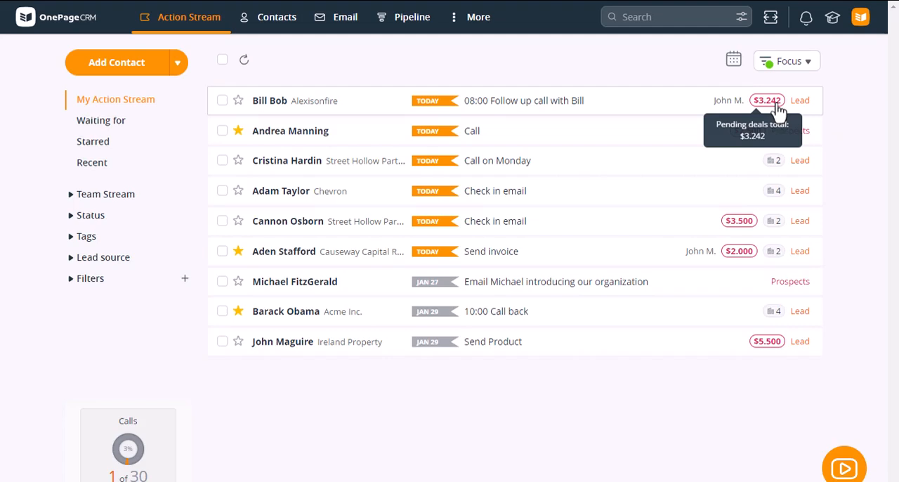
mouse_move(753, 144)
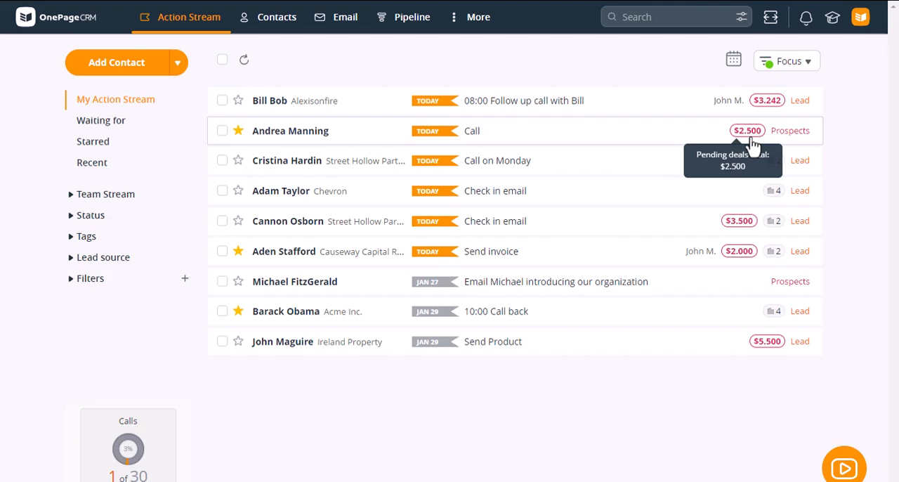
Open the contact whose next action is an introductory email and start a new deal named SEO Consult.
click(582, 289)
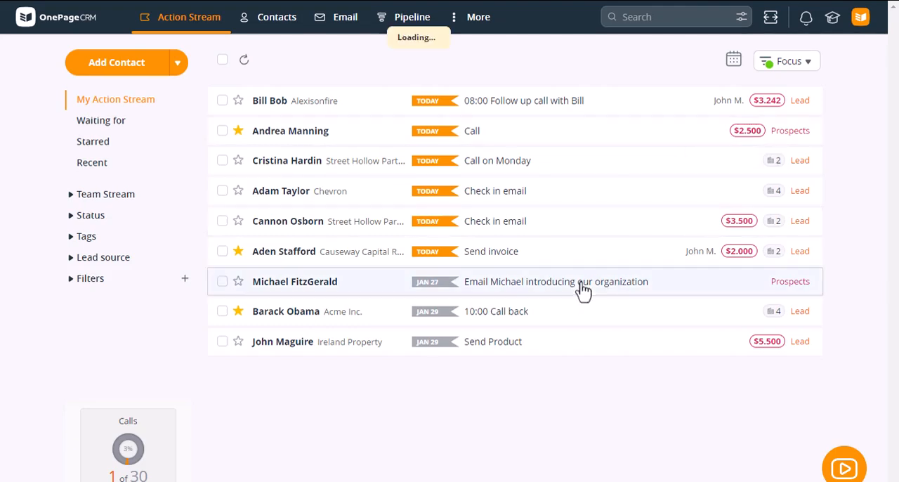
scroll(715, 263, down, 3)
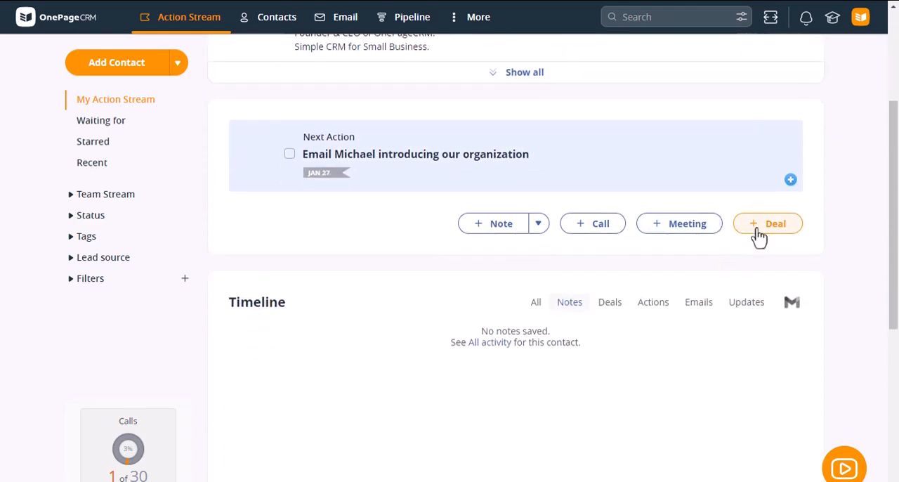
click(757, 229)
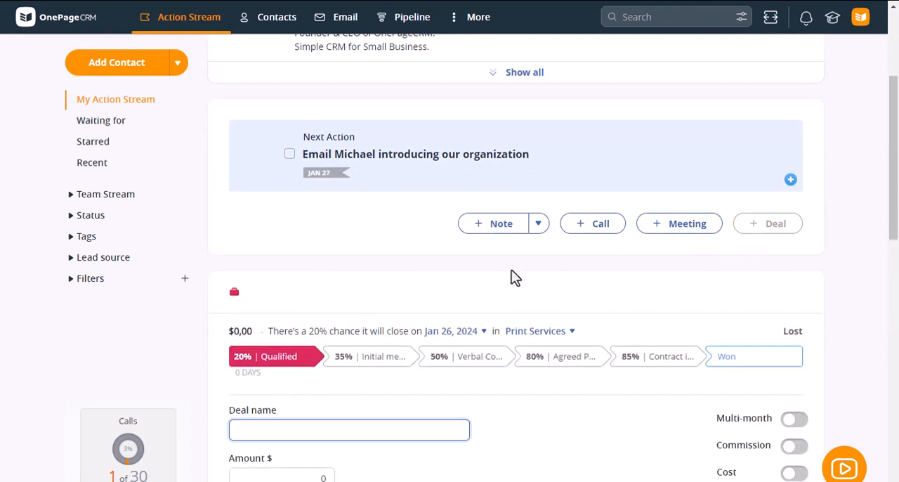
scroll(509, 279, down, 3)
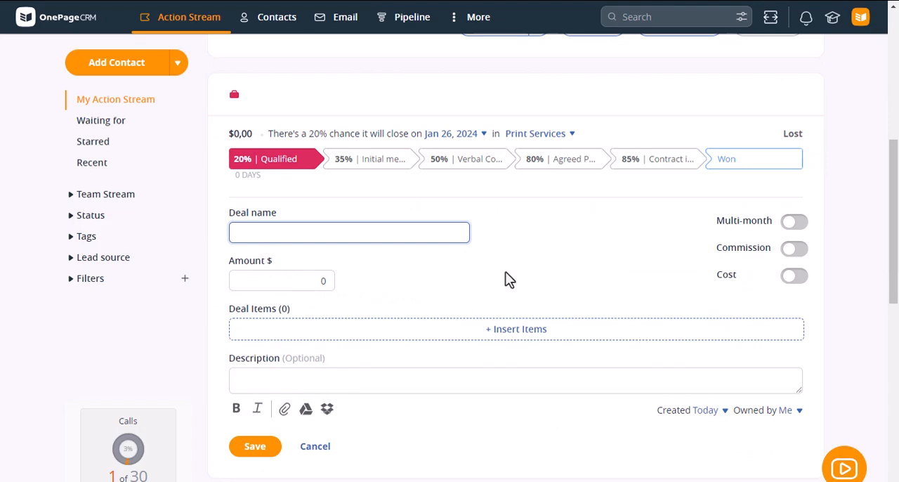
text(SEO con)
key(BackSpace)
key(BackSpace)
key(BackSpace)
text(Cons)
key(BackSpace)
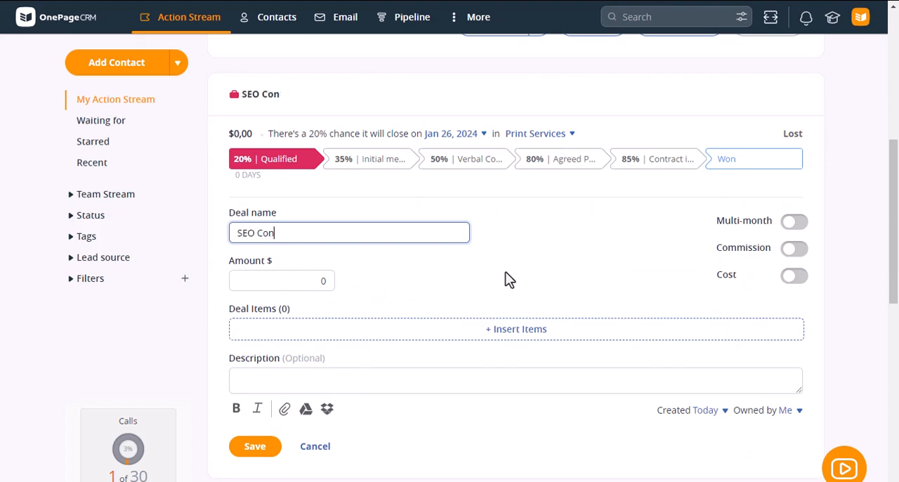
text(sult)
Try the Multi-month, Commission and Cost options on the deal, switching each one back off.
click(799, 223)
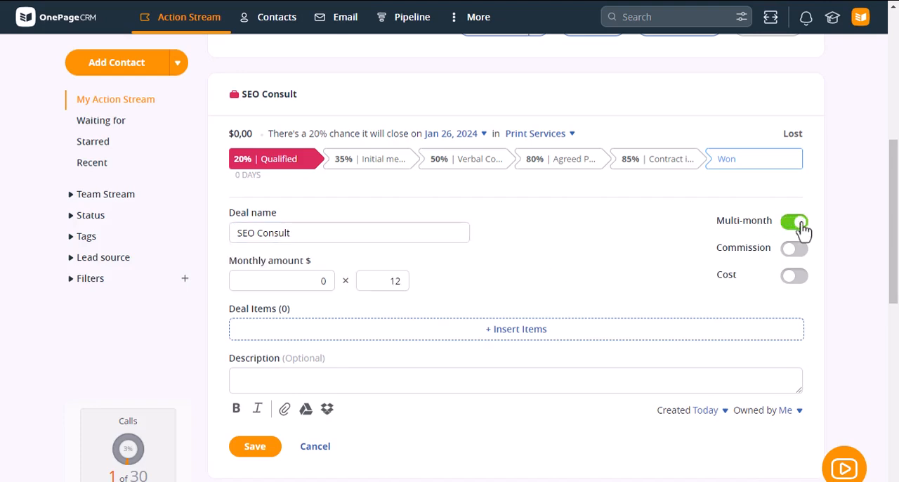
click(799, 225)
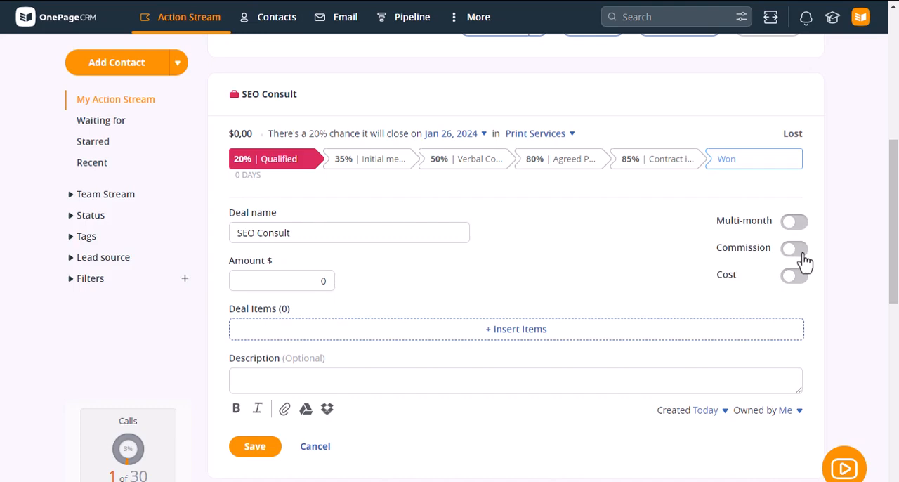
click(801, 252)
click(803, 253)
click(802, 280)
click(801, 279)
Expand the SEO Consult bundle in the catalog and insert its items into the deal.
scroll(612, 267, down, 1)
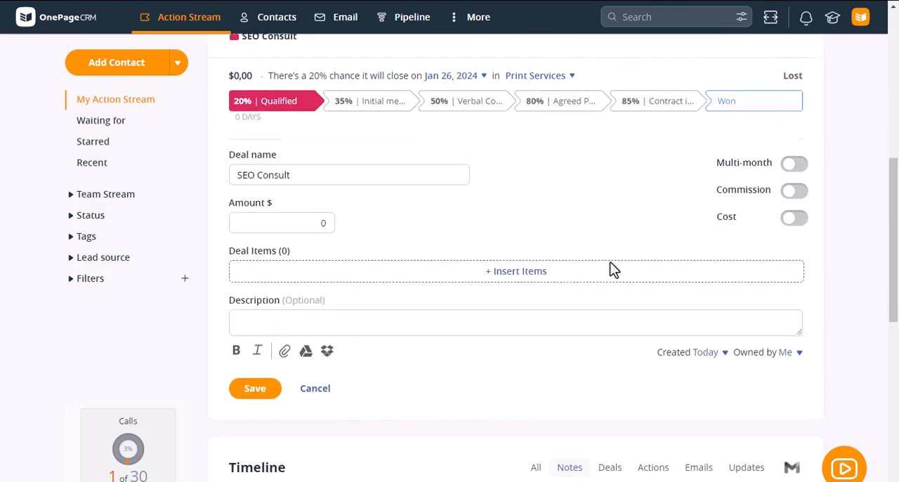
click(524, 263)
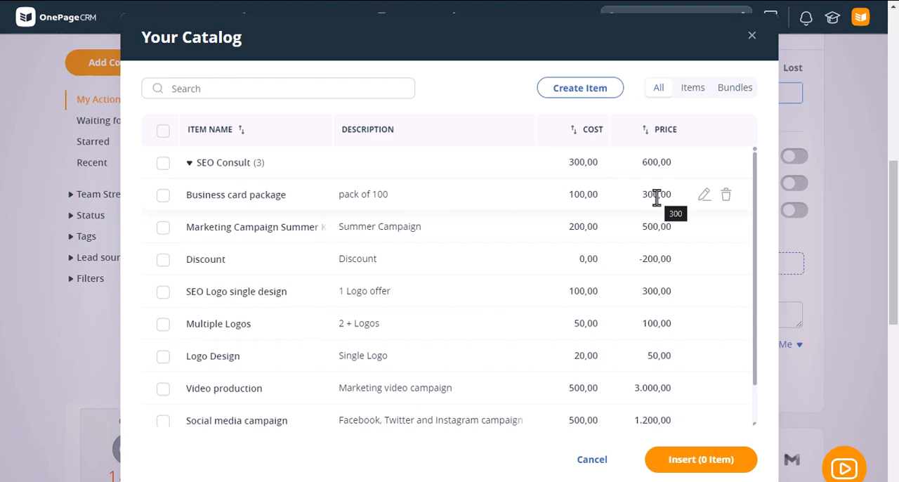
click(189, 163)
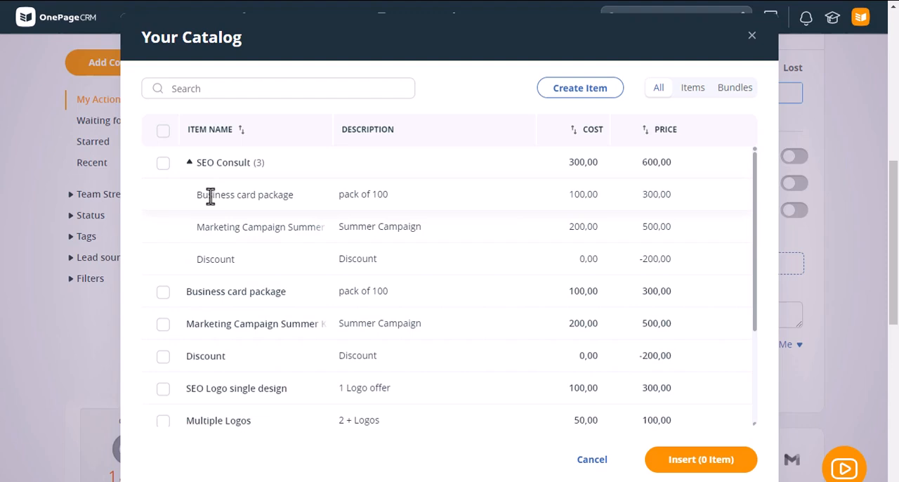
click(164, 166)
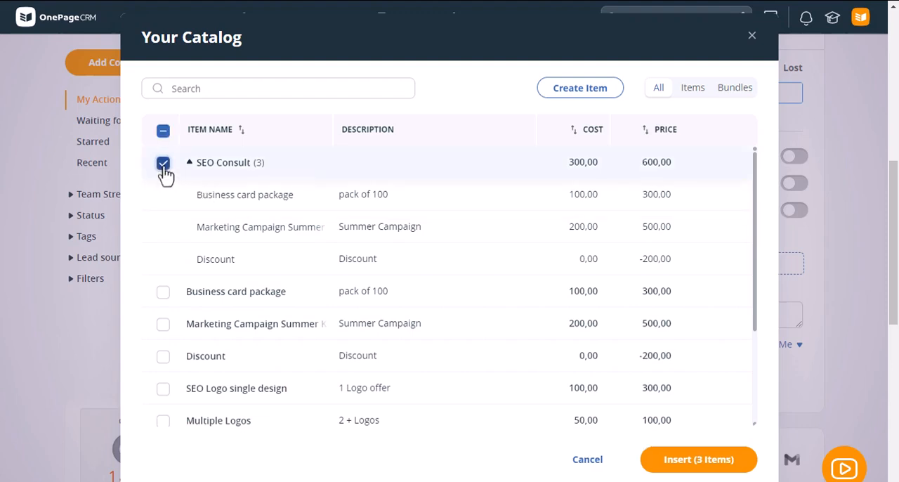
click(696, 465)
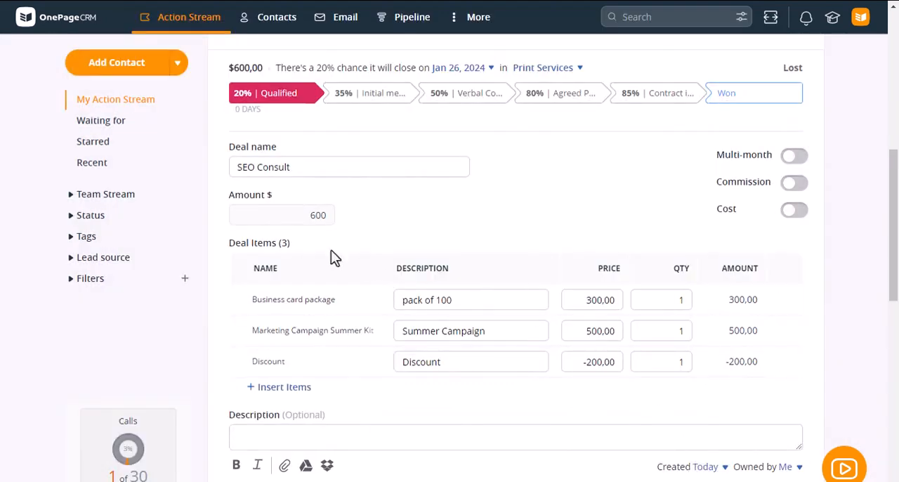
double_click(309, 219)
click(468, 230)
Set the quantity of the Business card package item to 3.
click(678, 302)
scroll(716, 317, down, 2)
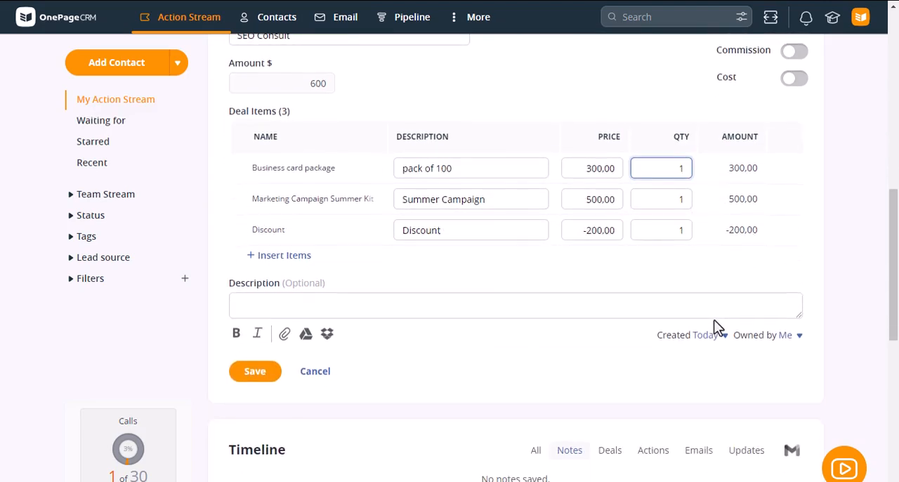
key(BackSpace)
text(3)
Insert the Multiple Logos item from the catalog as an additional deal item.
click(309, 262)
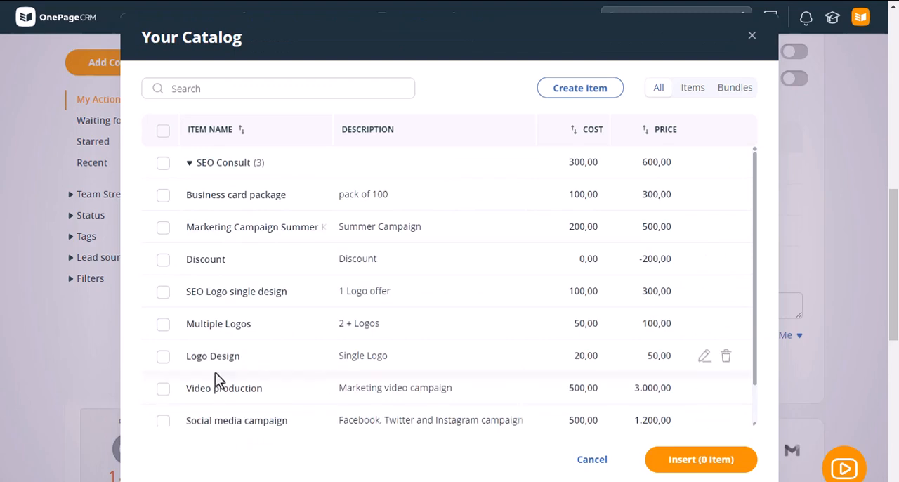
click(163, 325)
click(660, 459)
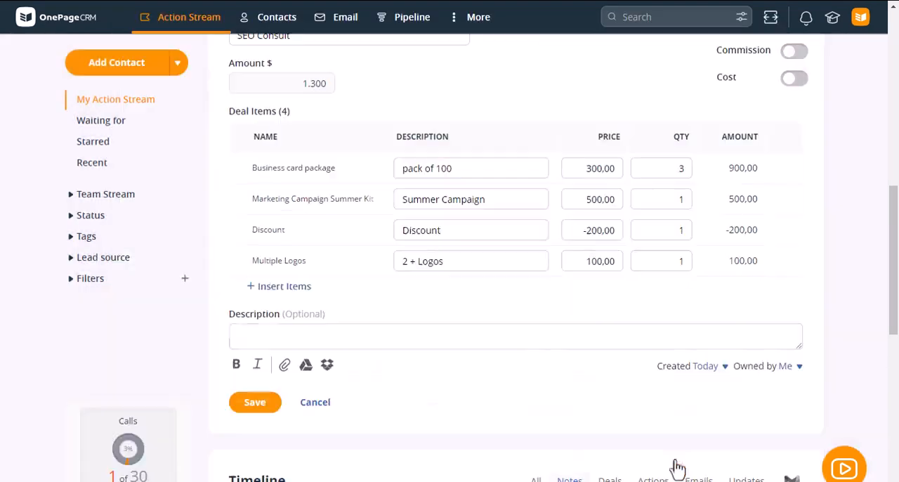
View the deal's optional description field and the available deal owners without changing either.
click(502, 340)
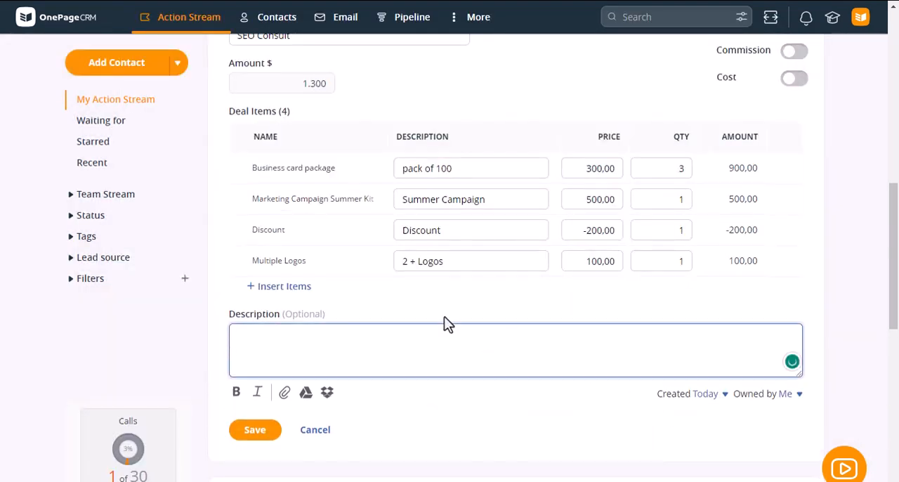
scroll(444, 316, down, 1)
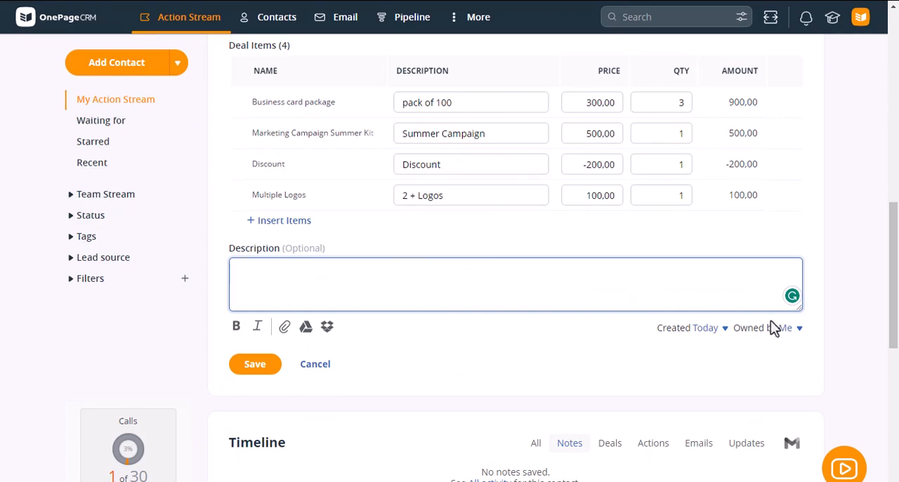
click(790, 330)
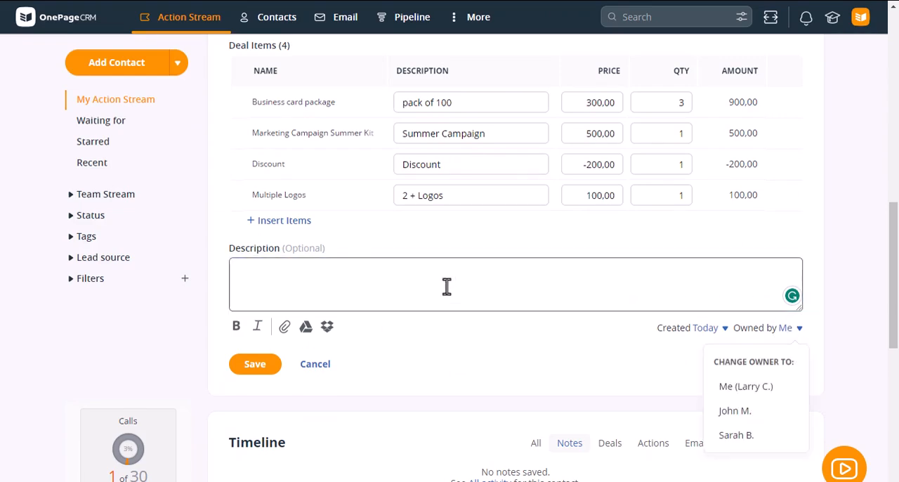
click(385, 282)
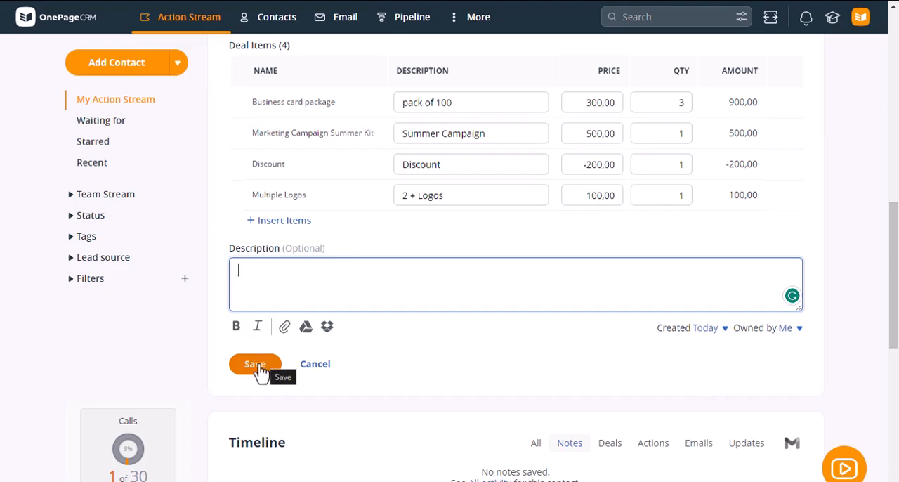
Set the deal's expected close date to Feb 2, 2024, save the deal and review its details.
scroll(403, 285, up, 5)
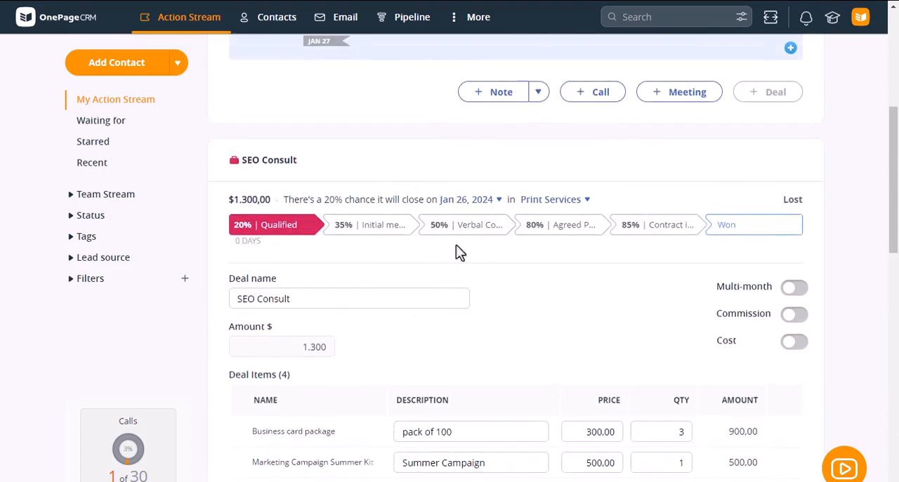
click(484, 204)
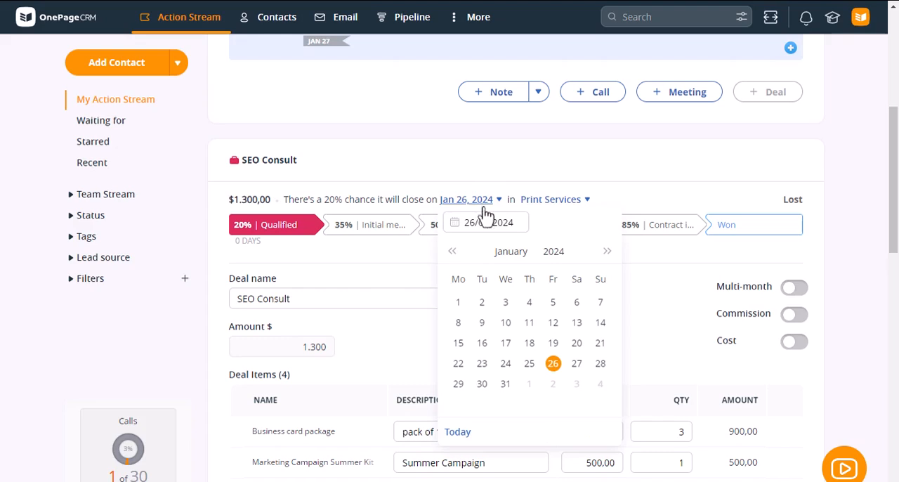
click(554, 391)
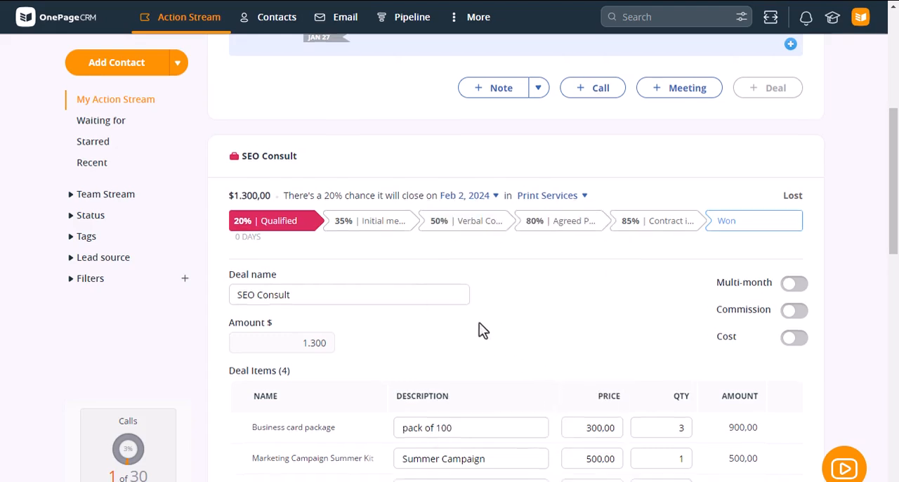
scroll(479, 323, down, 5)
click(255, 299)
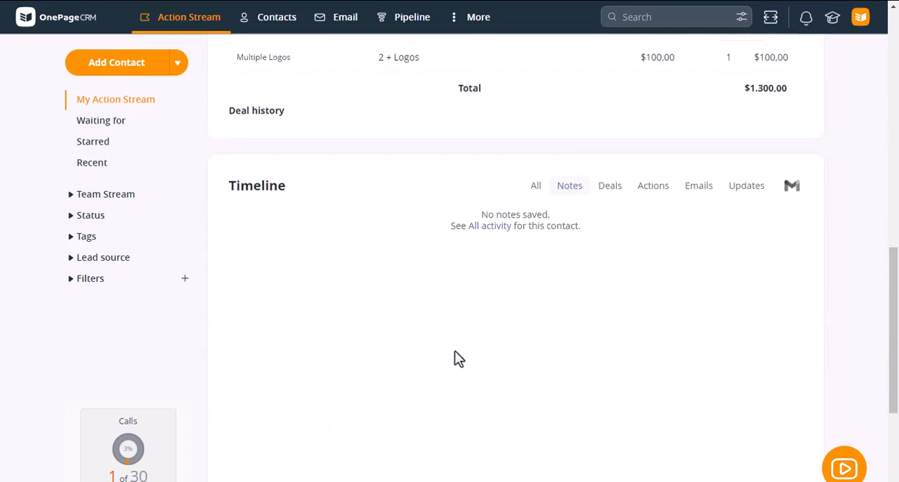
scroll(455, 358, up, 2)
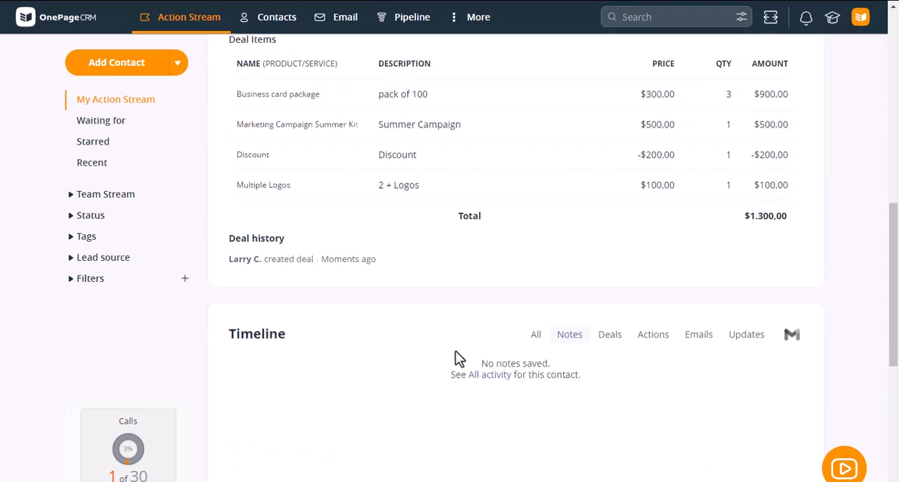
scroll(482, 310, up, 5)
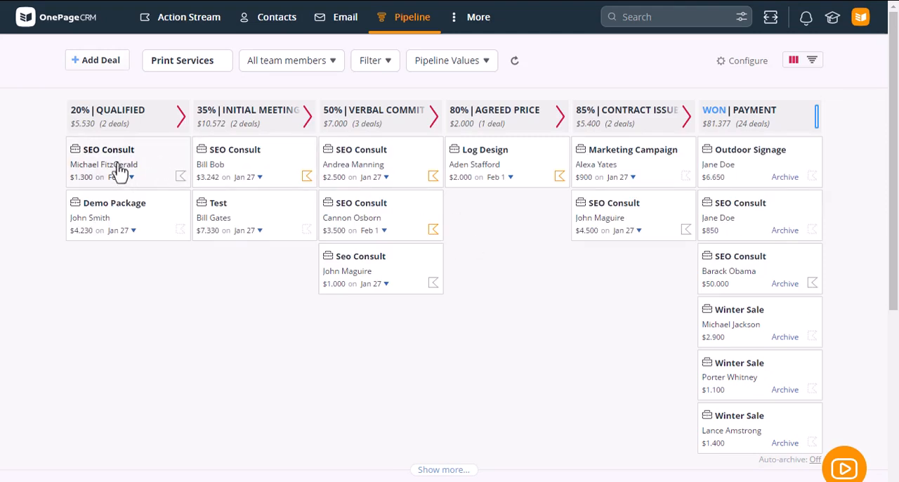
In the Print Services pipeline, move the $1.300 SEO Consult deal from Qualified to the 35% Initial Meeting stage.
drag(127, 161, 258, 156)
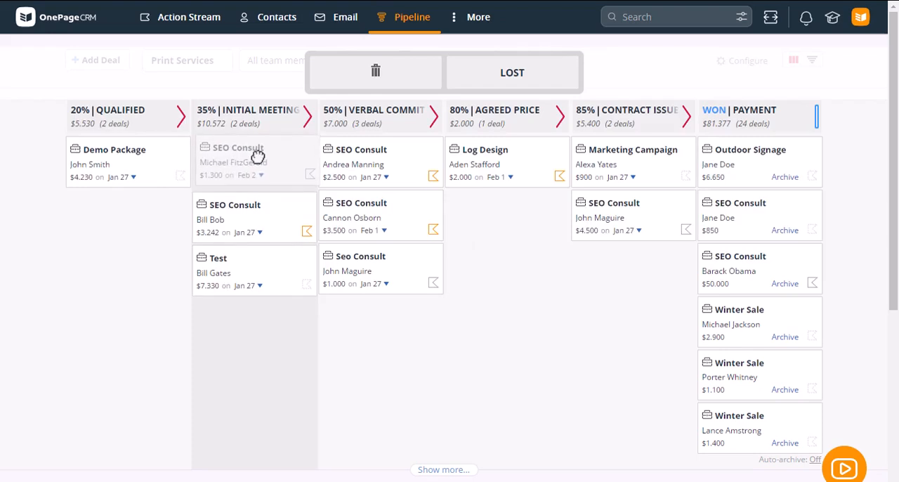
drag(258, 155, 262, 166)
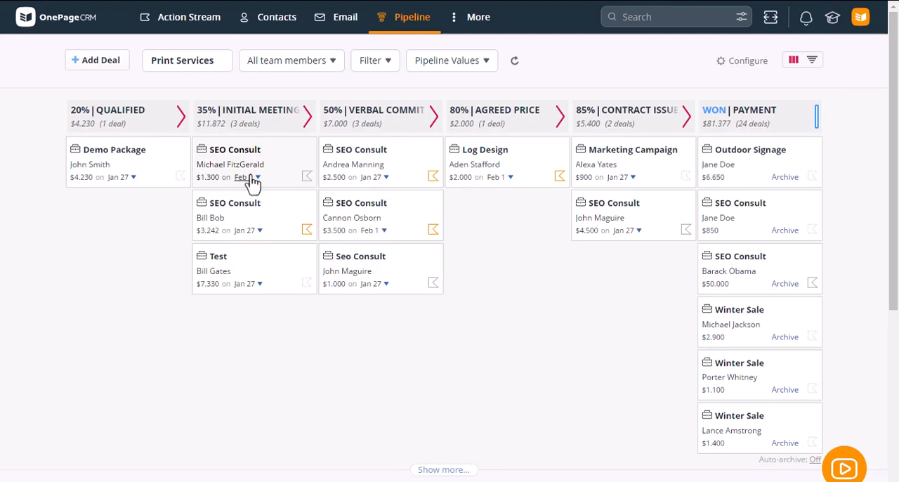
Switch the Print Services pipeline to the forecast view and review the team's sales targets without changing them.
click(813, 66)
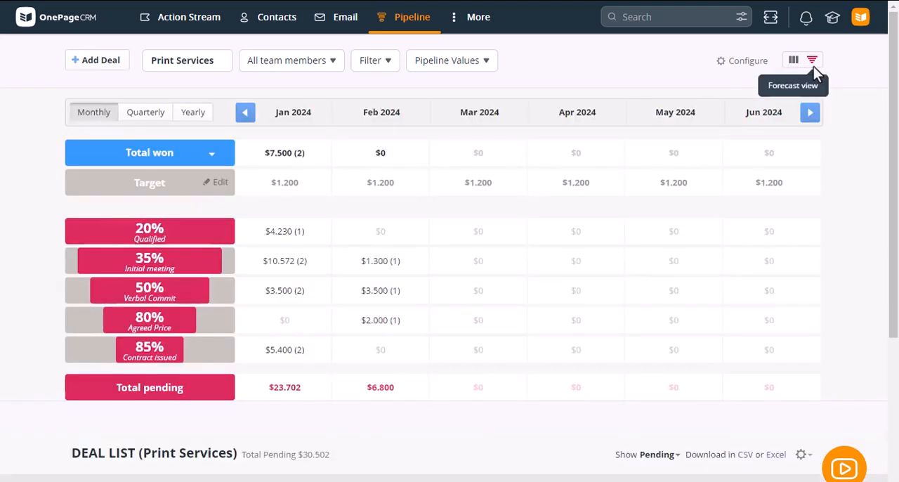
click(220, 184)
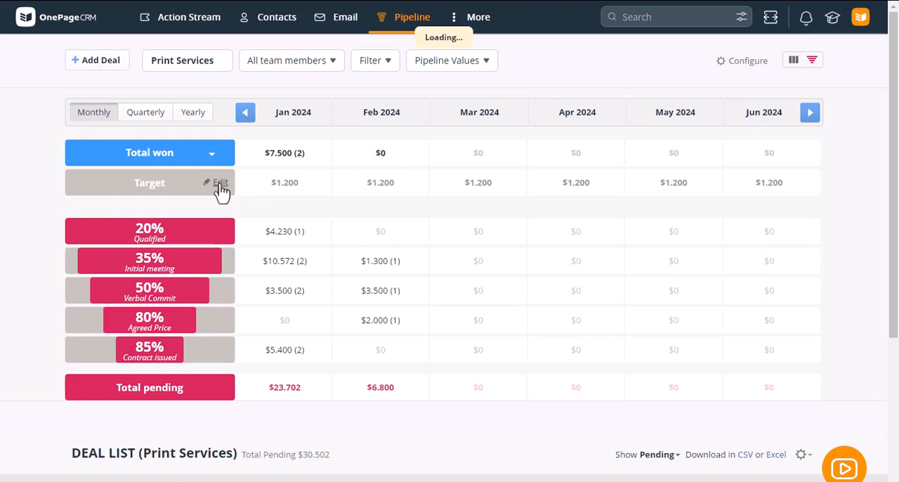
click(416, 258)
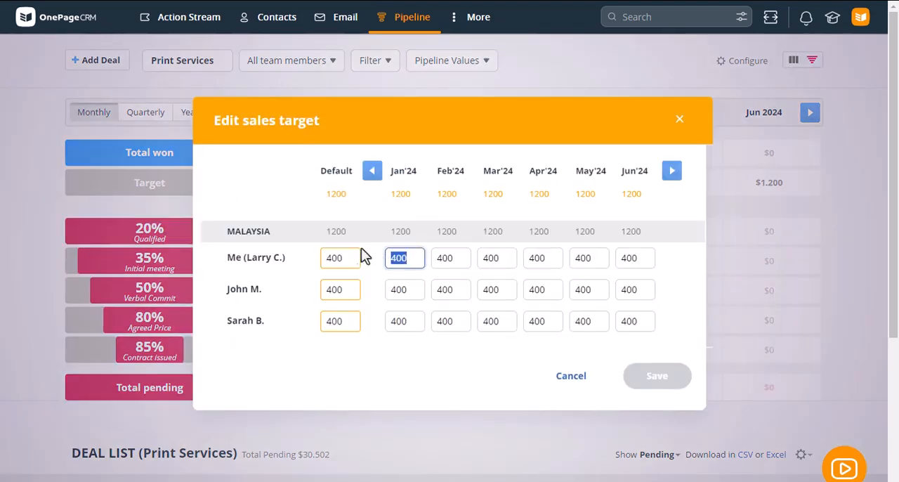
click(415, 290)
click(575, 383)
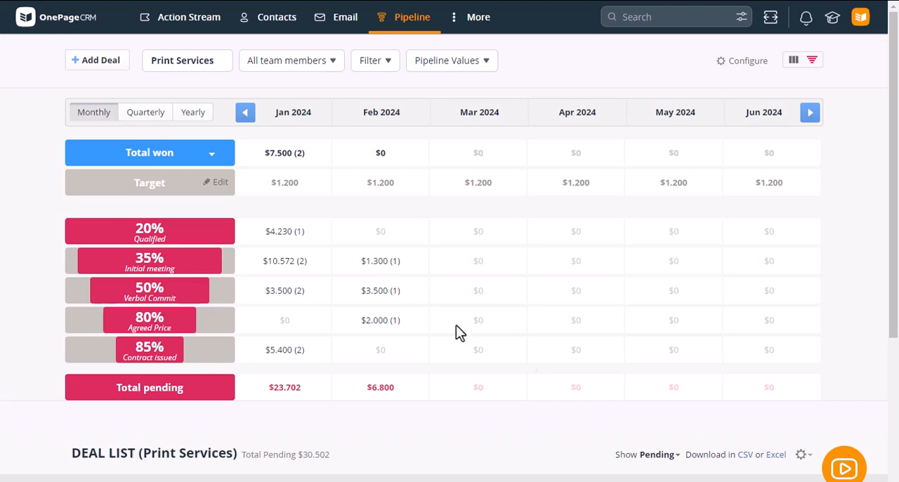
View the forecast by quarter and by year, and return it to the monthly breakdown.
click(145, 119)
click(194, 116)
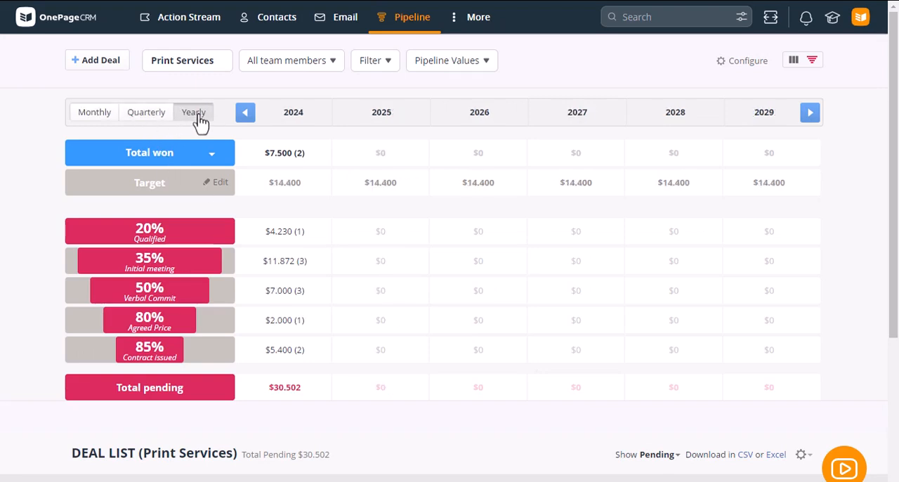
click(94, 119)
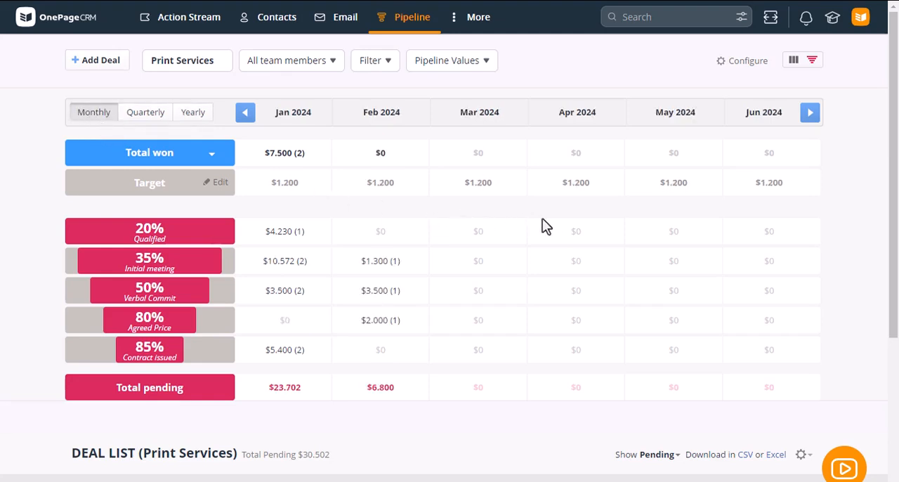
Examine the stage names and percentages configured for the Print Services, Consulting and IT pipelines without changing them.
click(748, 63)
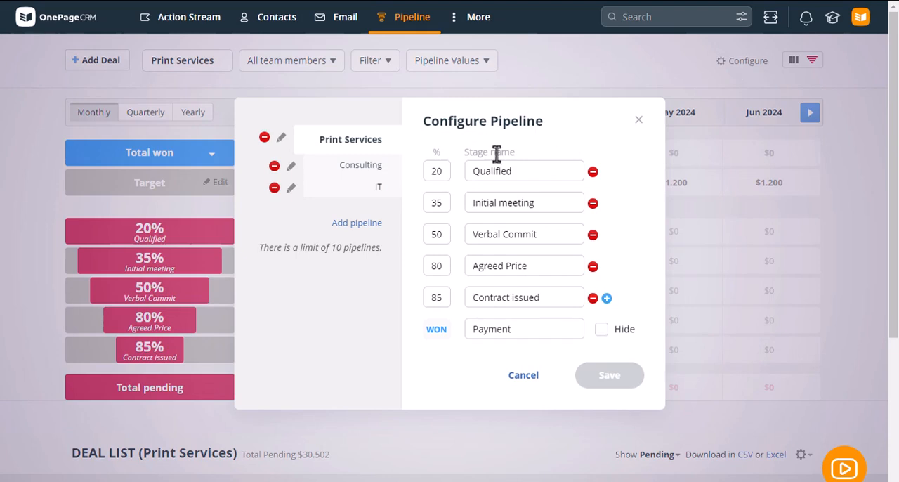
click(509, 171)
click(361, 174)
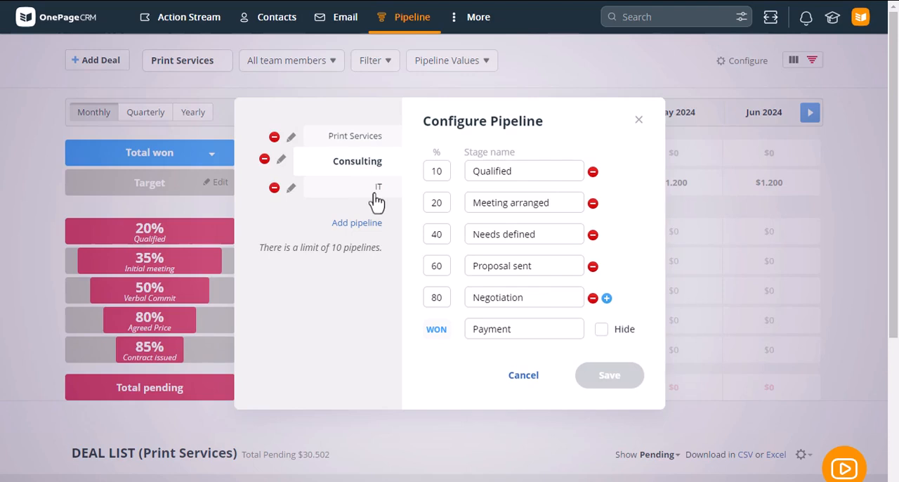
click(378, 200)
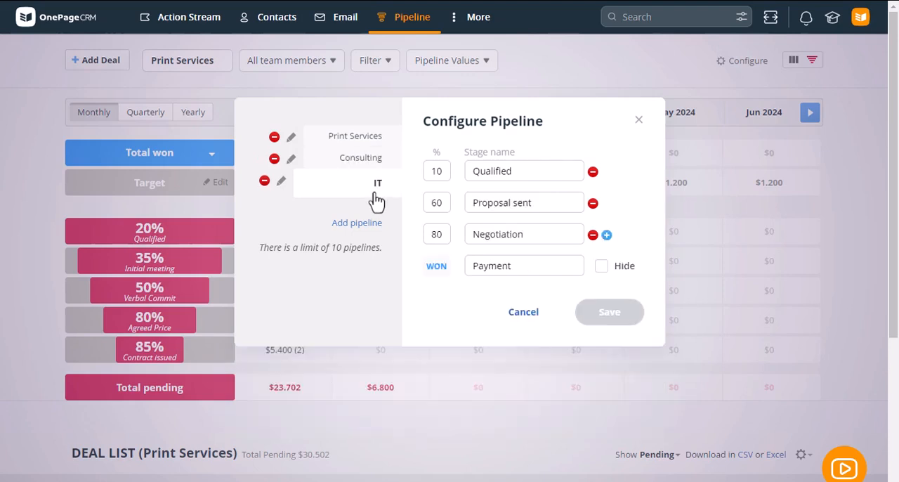
drag(546, 175, 413, 174)
drag(544, 204, 421, 202)
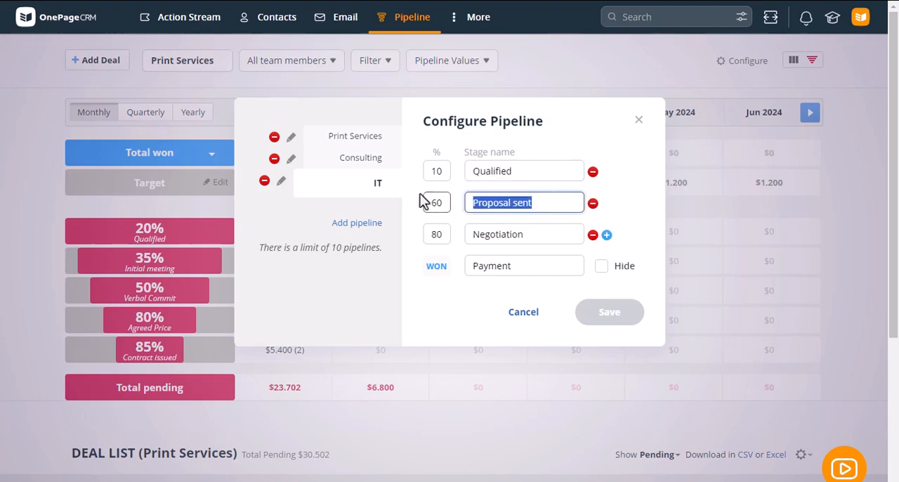
click(366, 167)
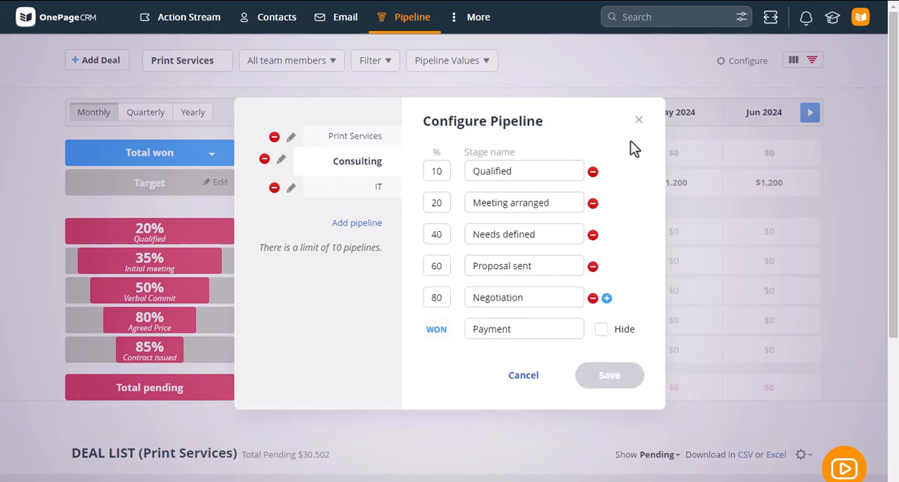
click(638, 121)
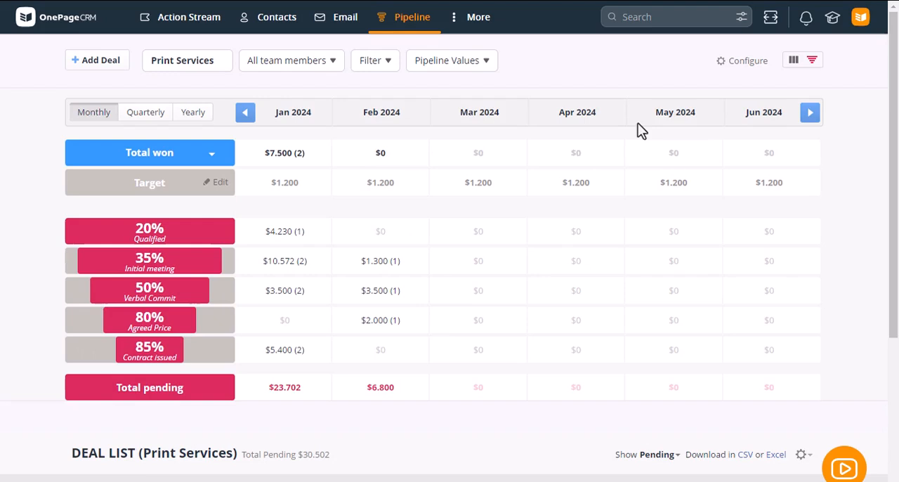
Return to the pipeline's board view and look over the available pipeline, team member, filter and Pipeline Values options.
click(794, 63)
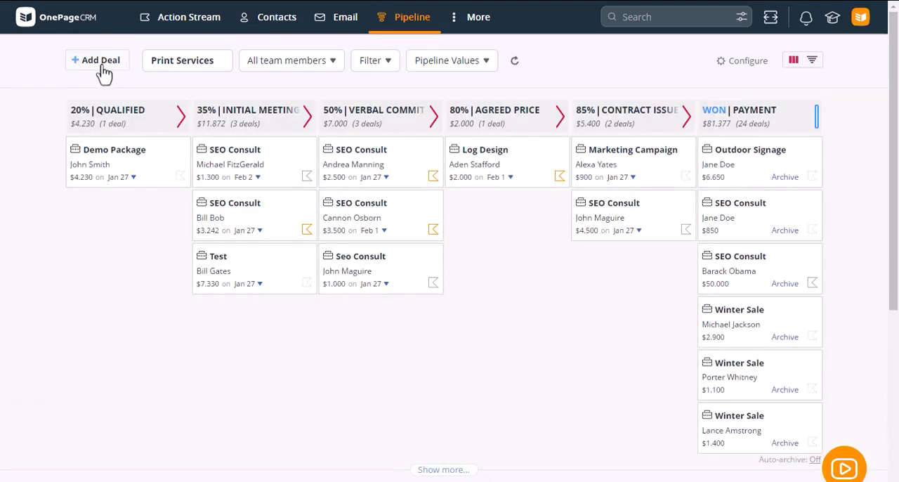
click(211, 76)
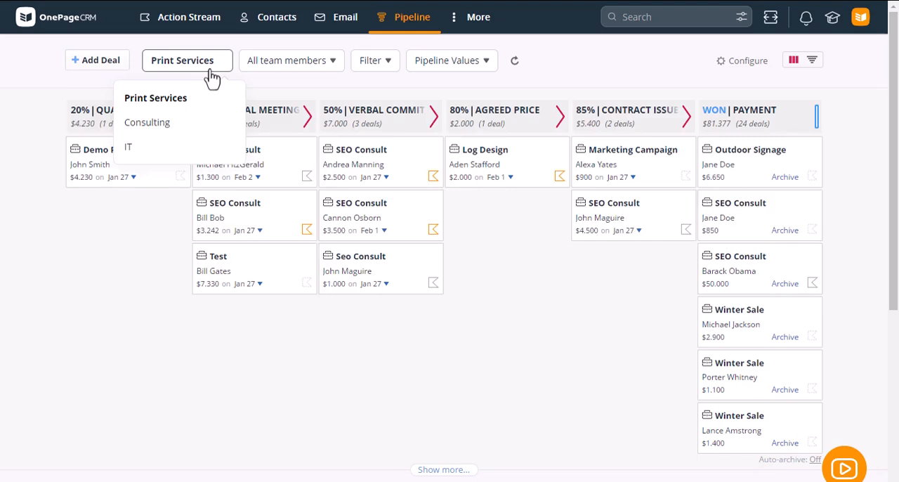
click(336, 73)
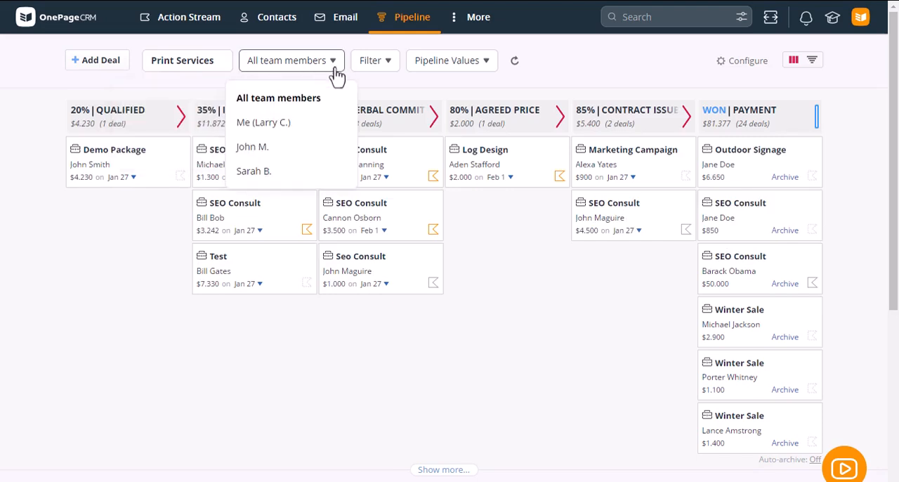
click(387, 73)
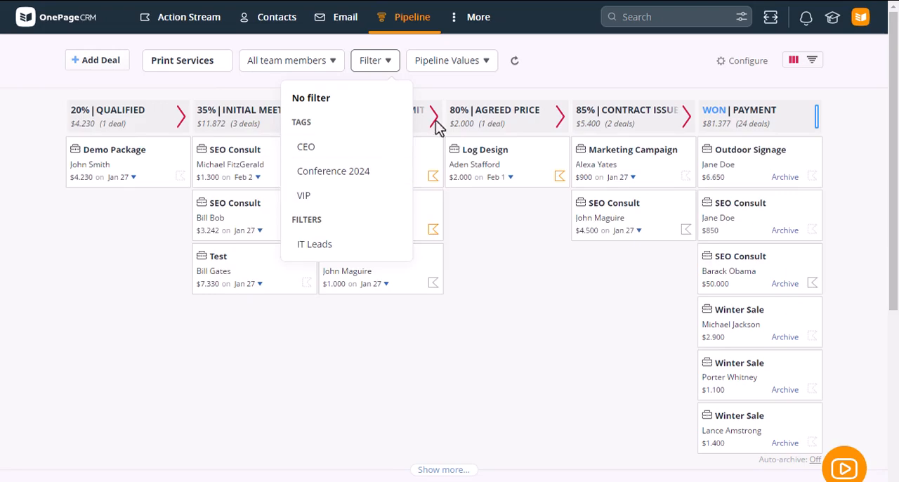
click(465, 66)
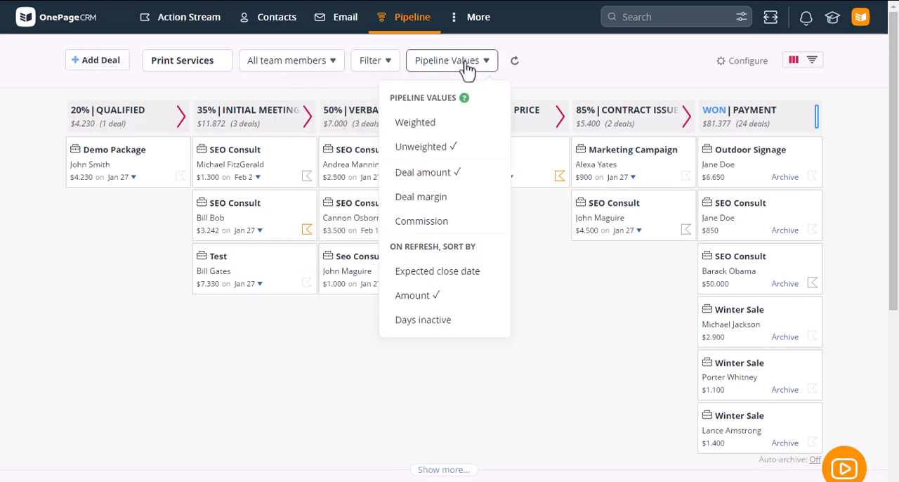
click(113, 245)
Look through the Print Services deal list beneath the pipeline board.
scroll(121, 255, down, 2)
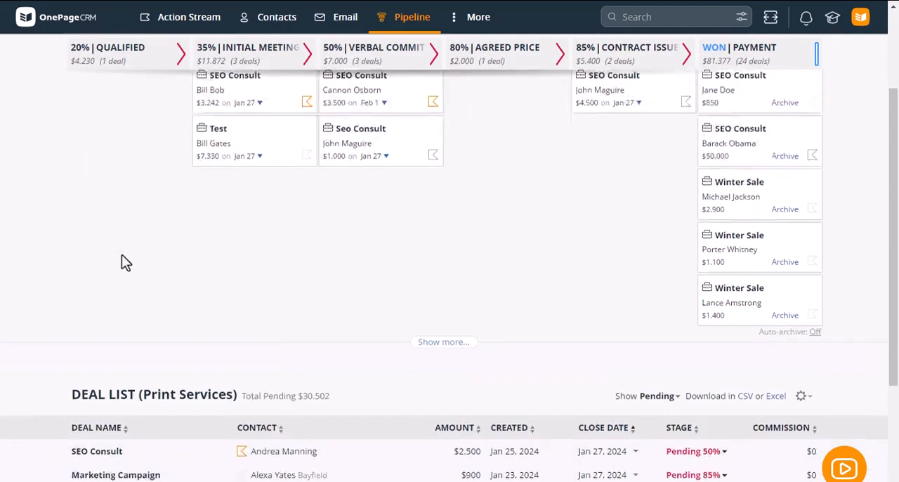
scroll(121, 255, down, 3)
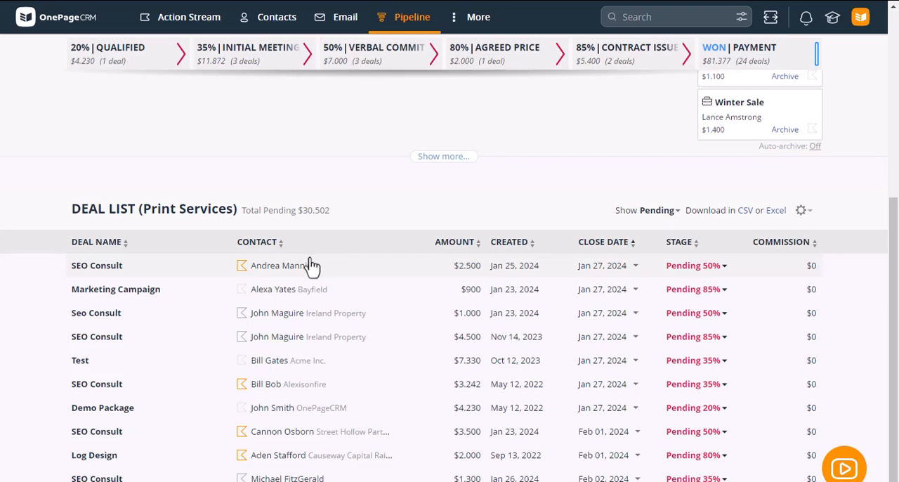
scroll(309, 259, up, 5)
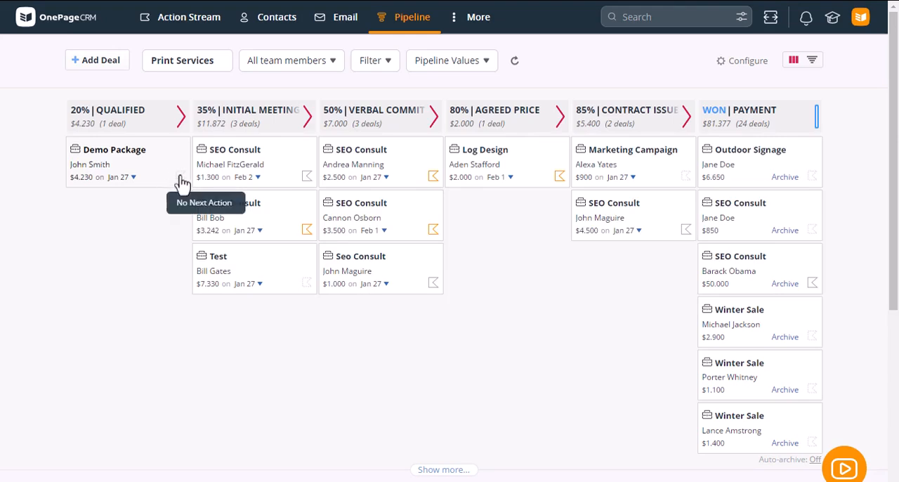
Add the suggested follow-up call for tomorrow at 8 am as the Demo Package contact's next action, and return to the deals pipeline.
click(162, 169)
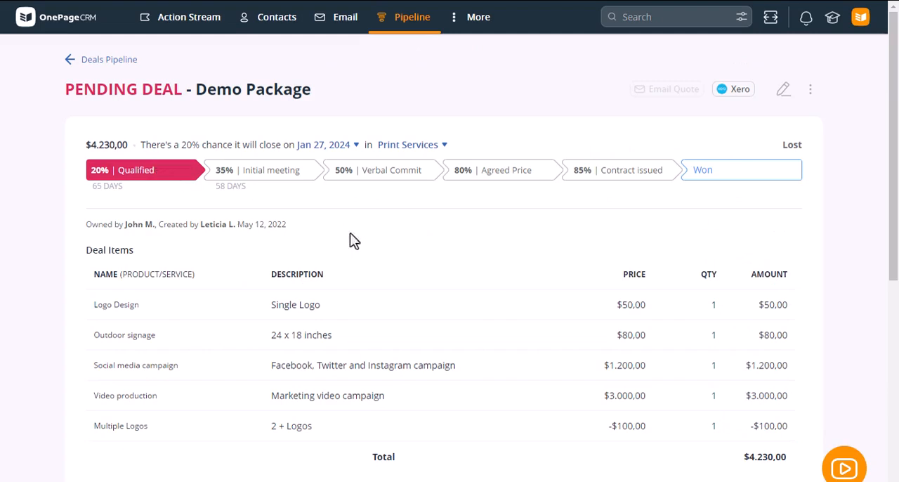
scroll(369, 292, down, 3)
scroll(372, 295, down, 2)
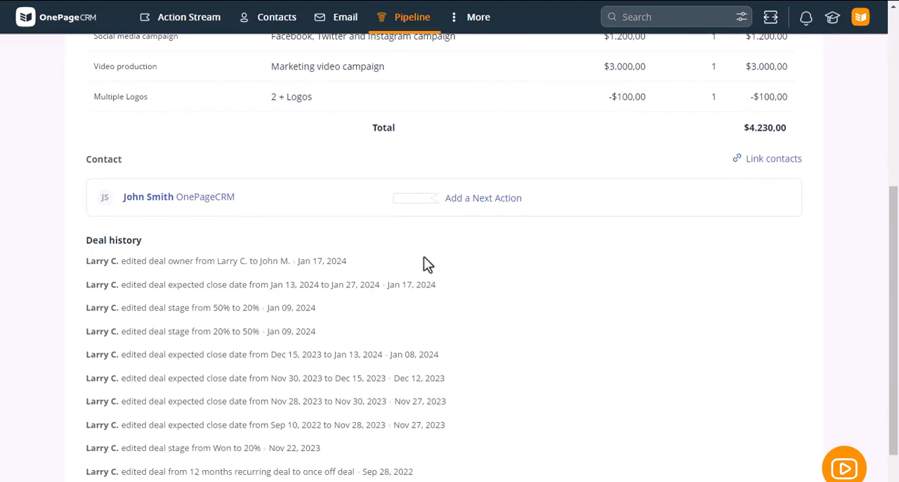
click(462, 204)
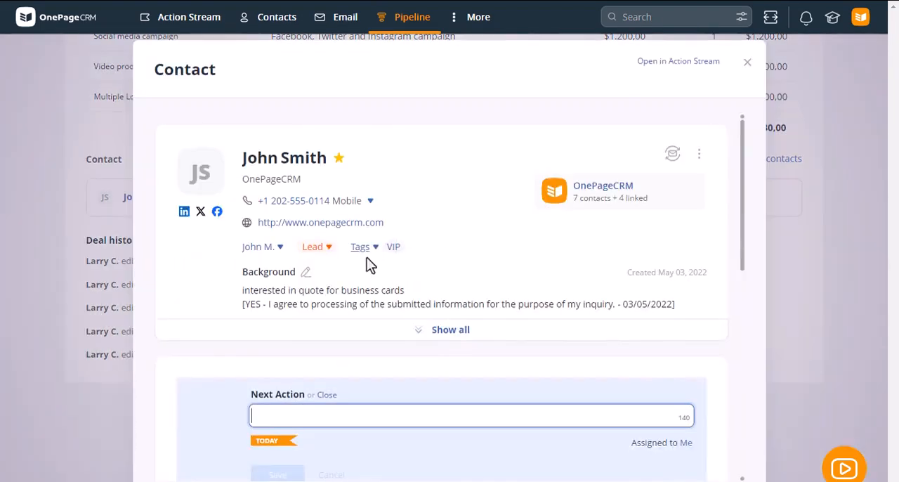
text(Cal)
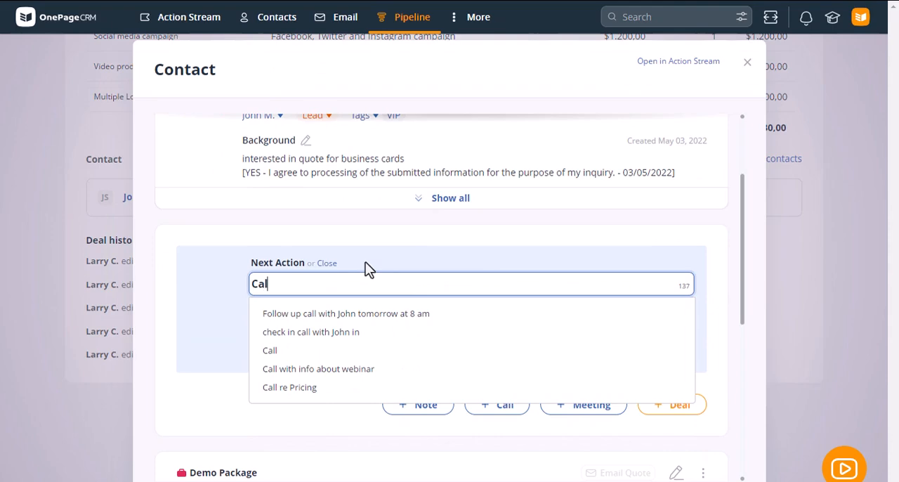
key(Down)
key(Return)
key(Return)
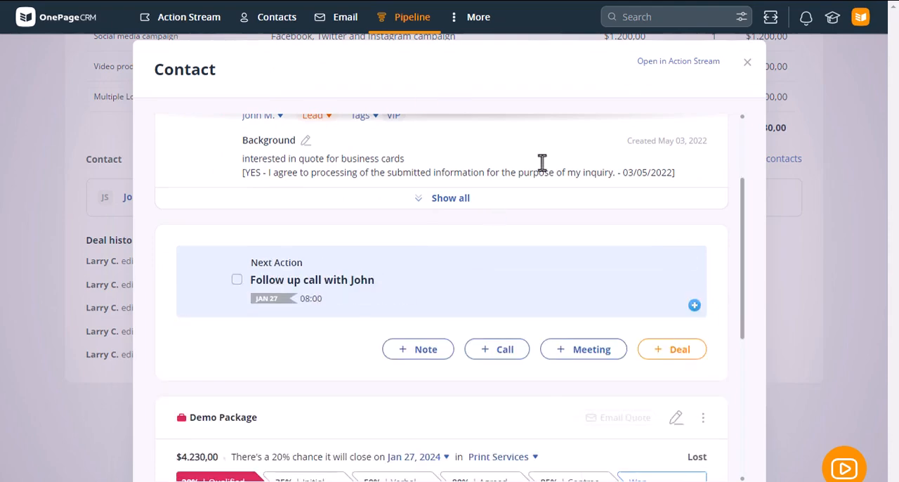
click(747, 63)
scroll(316, 176, up, 5)
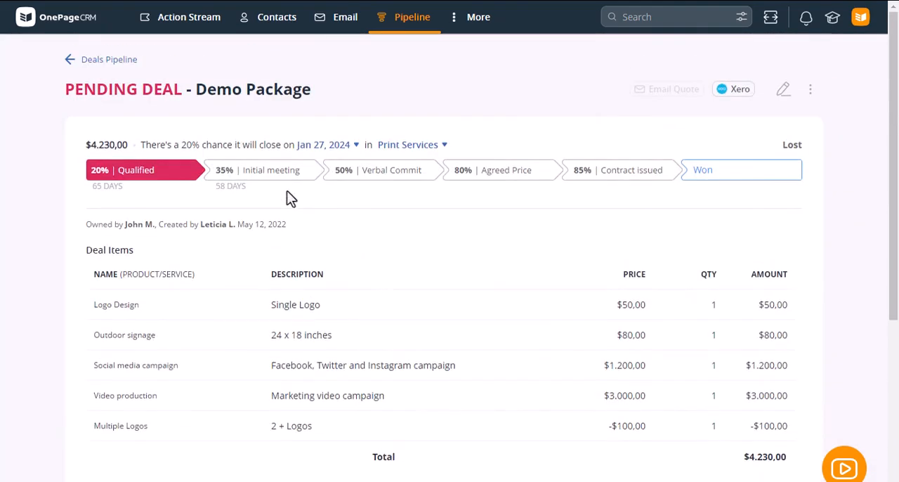
click(106, 60)
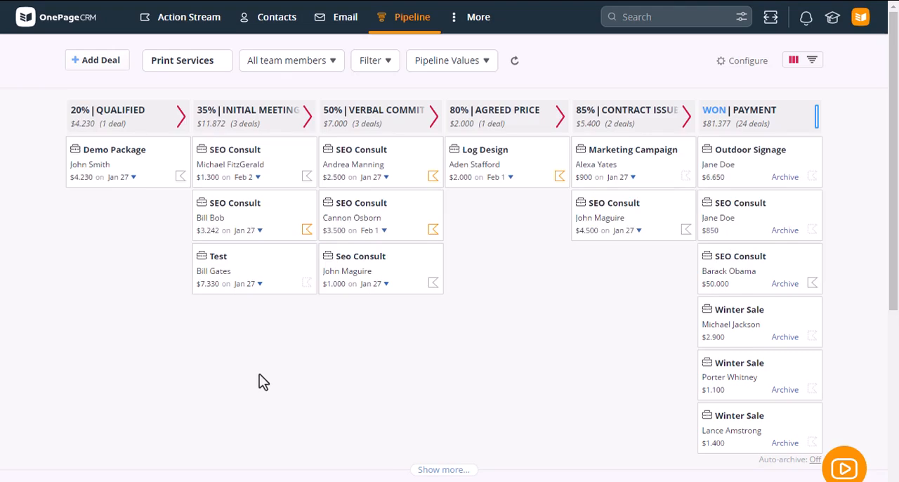
Create a new Autoflow and set its trigger to Pending deal stage.
click(469, 27)
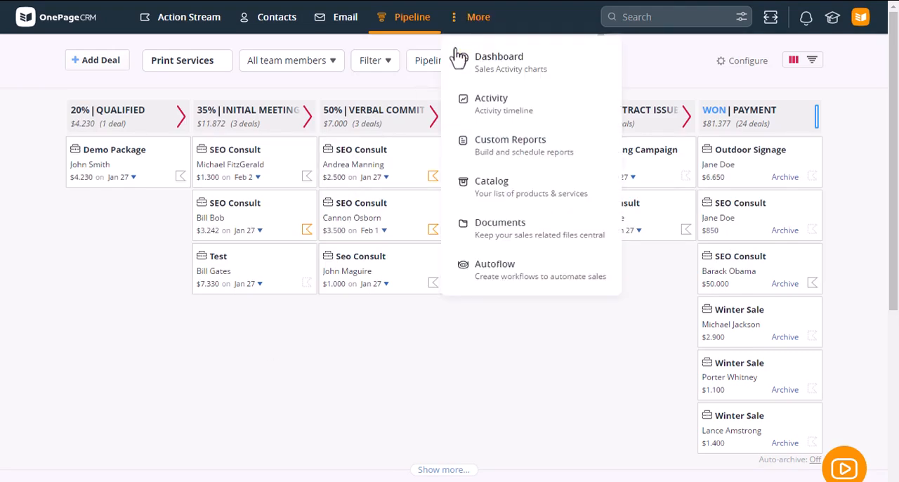
click(509, 284)
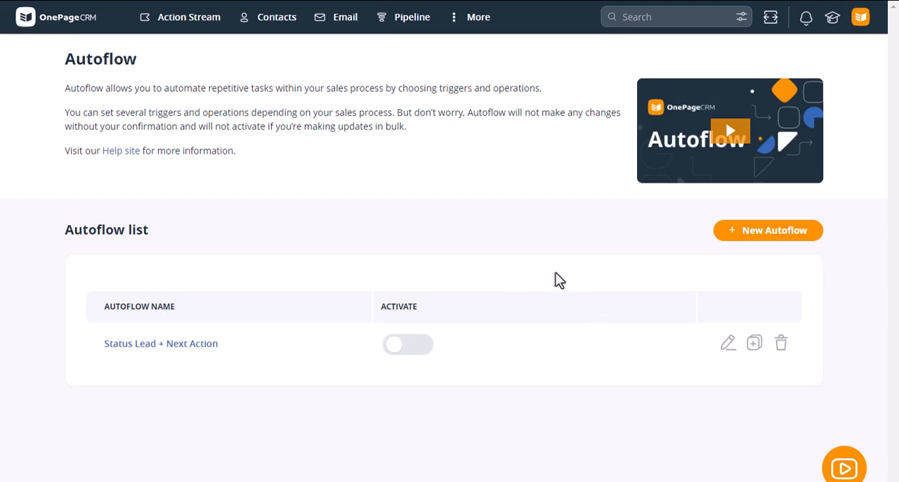
click(796, 243)
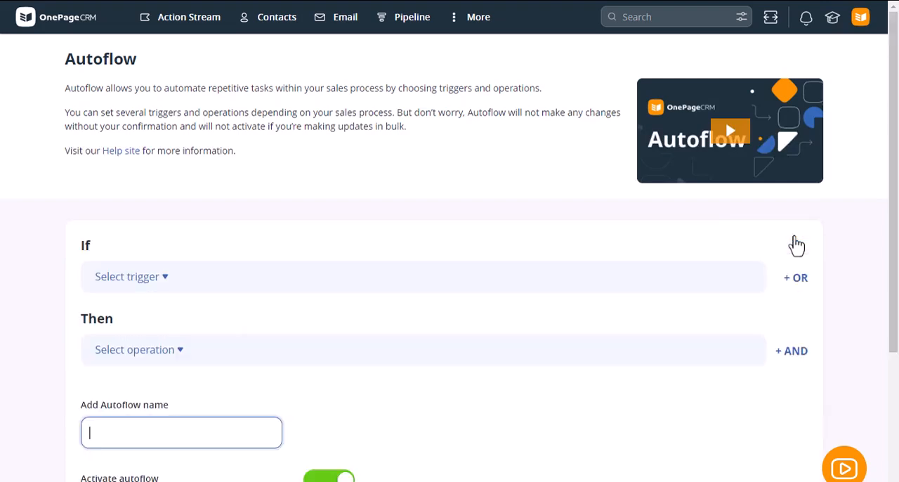
scroll(260, 259, down, 1)
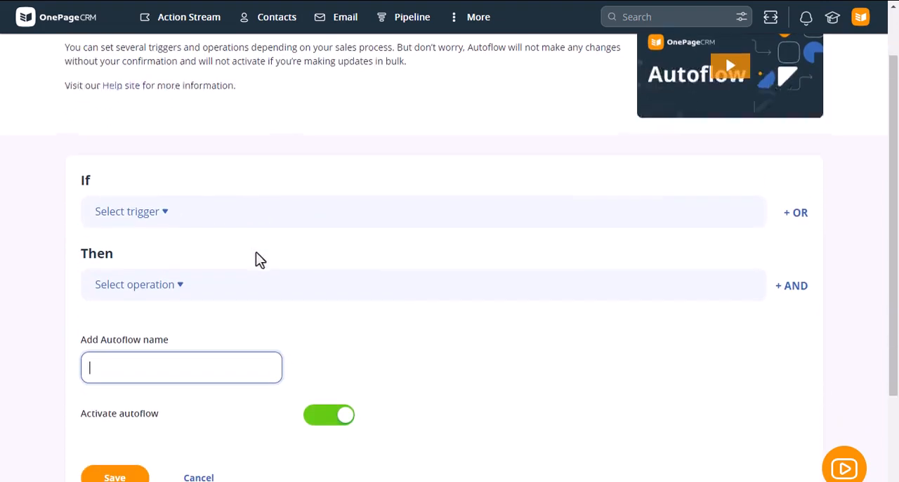
click(151, 212)
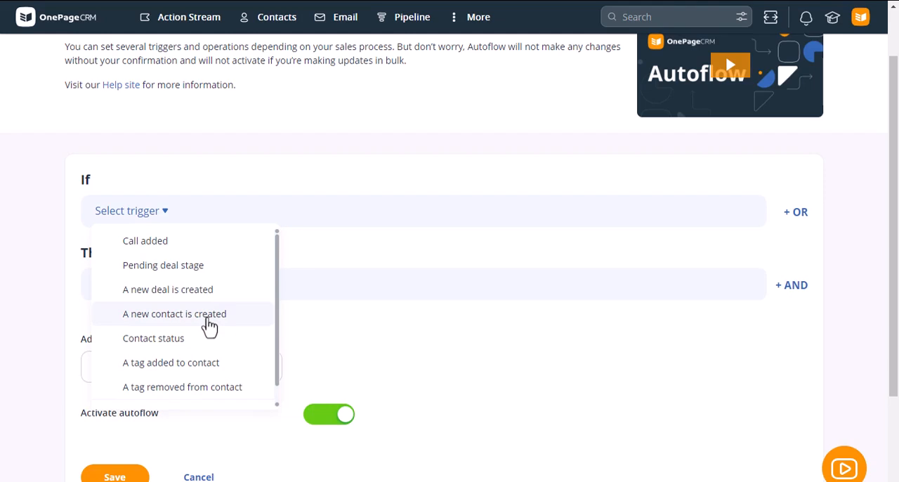
click(205, 267)
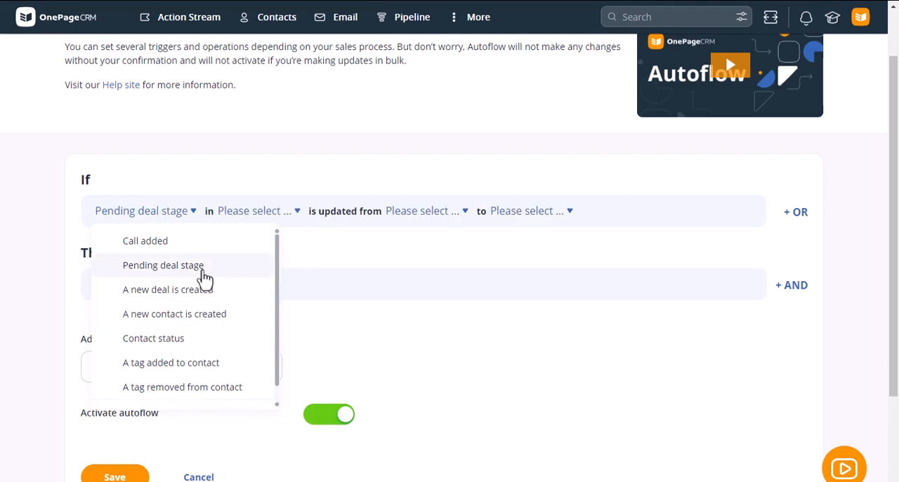
Make the trigger apply to all pipelines when a deal is updated from Pending to Won.
click(276, 219)
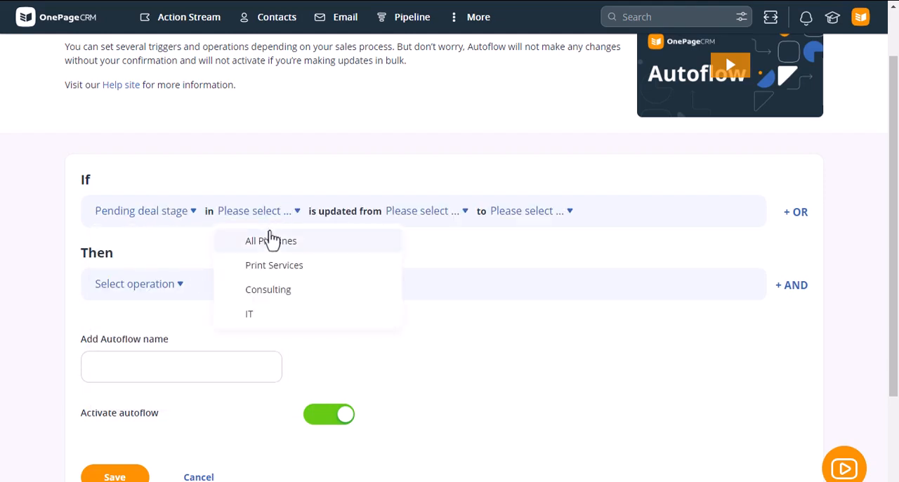
click(271, 241)
click(400, 225)
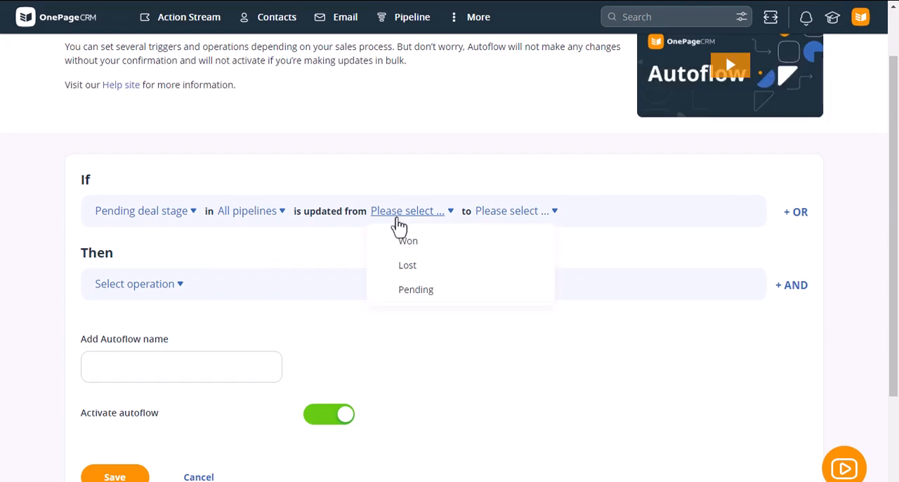
click(420, 289)
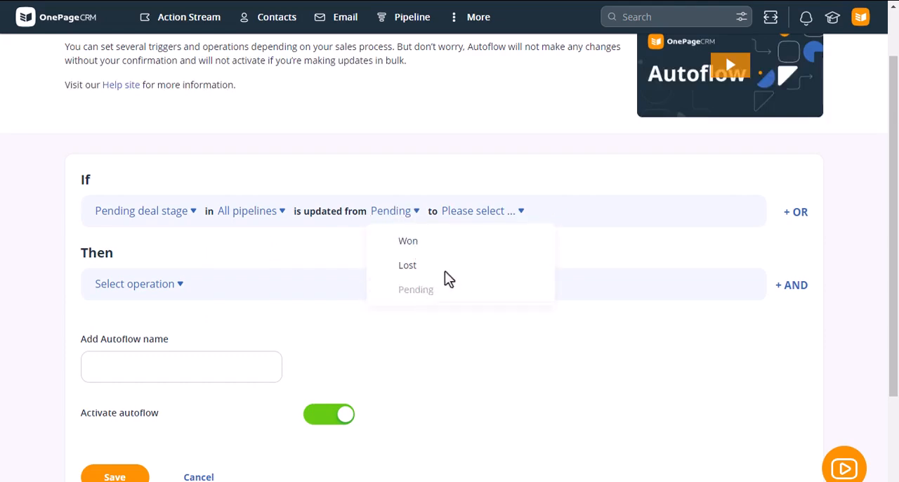
click(492, 214)
click(482, 241)
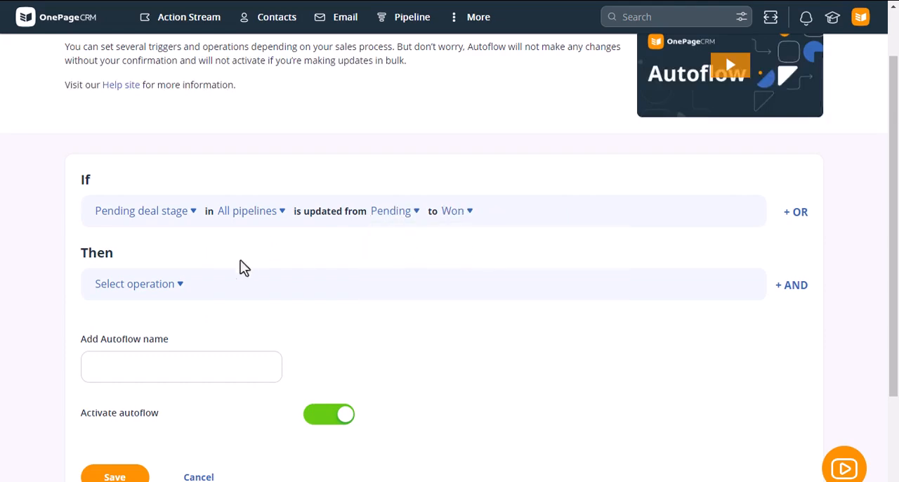
Set the Autoflow's operation to Change contact status, updating it to Customer.
click(149, 294)
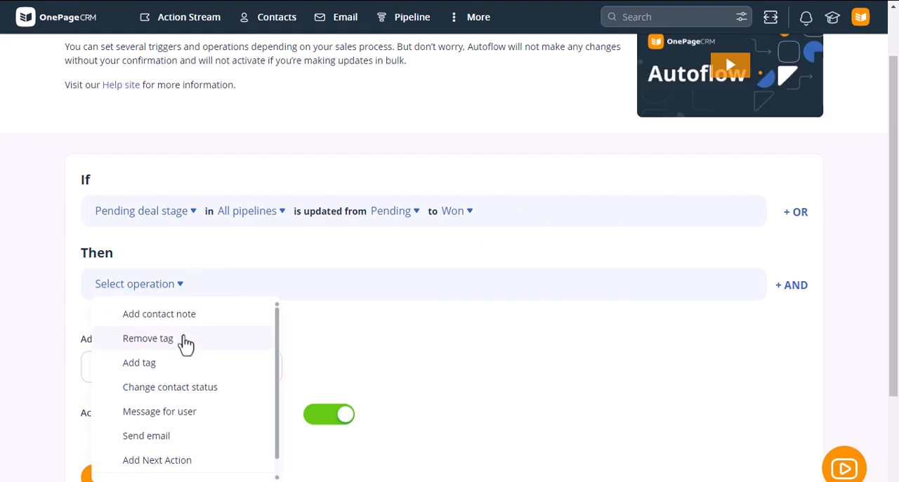
click(191, 392)
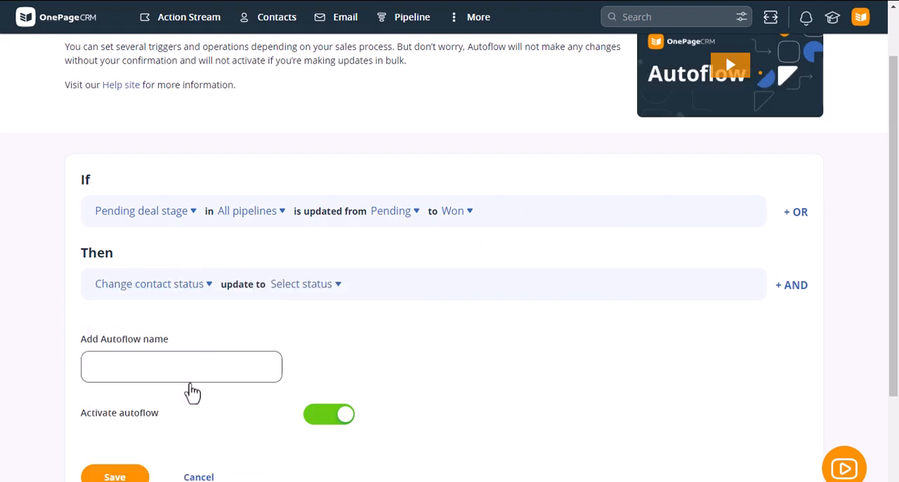
click(323, 285)
click(327, 387)
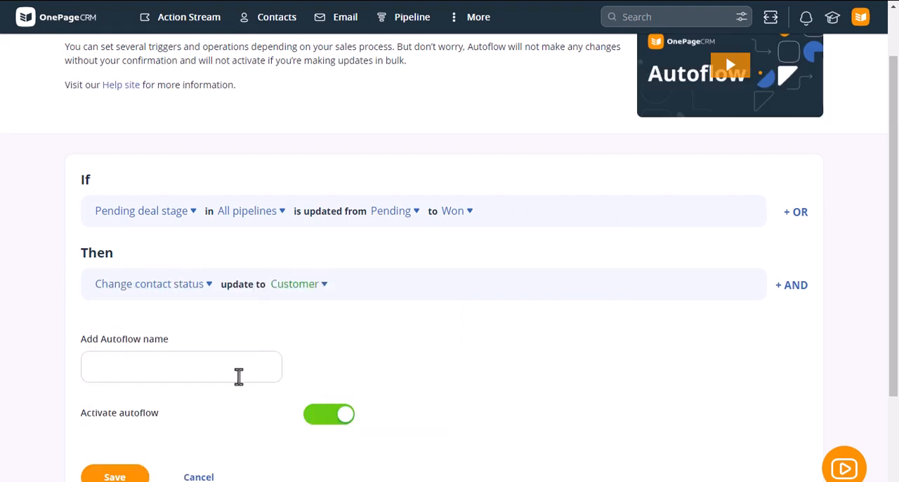
Name the Autoflow "Won Deals + Customers" and save it as active.
click(176, 366)
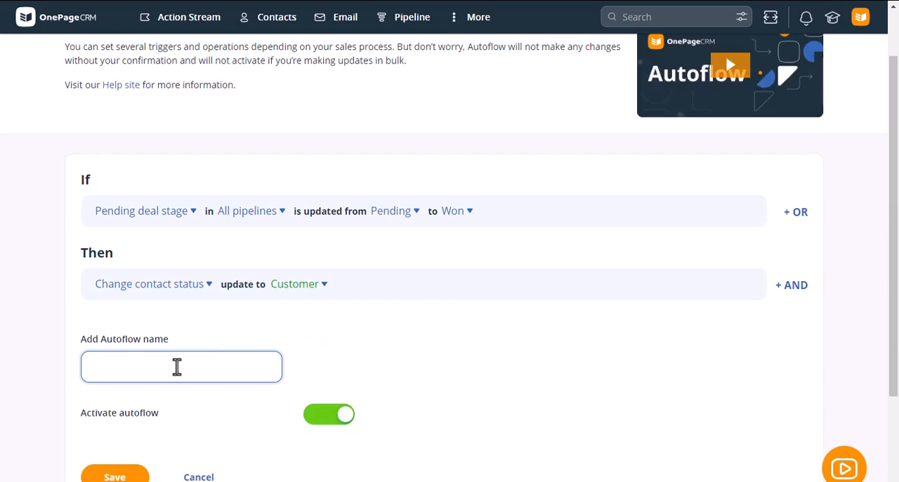
text(Won Deals + Customers)
scroll(172, 394, down, 2)
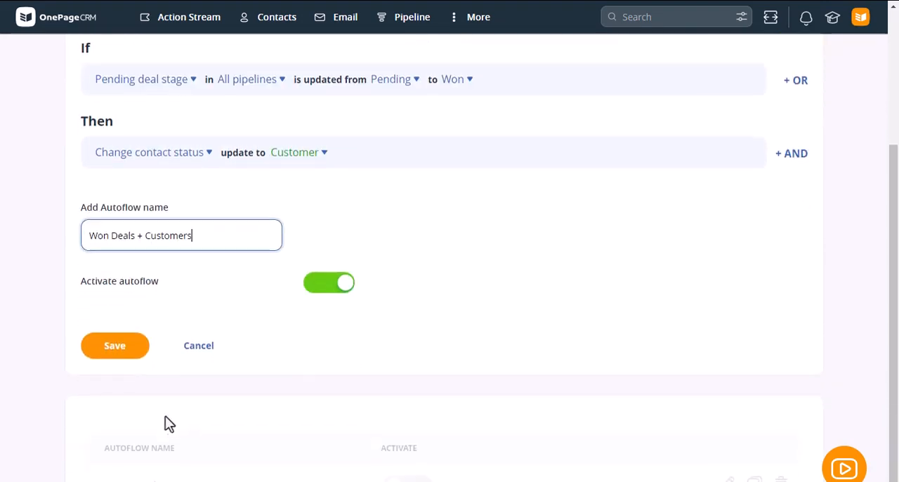
click(130, 363)
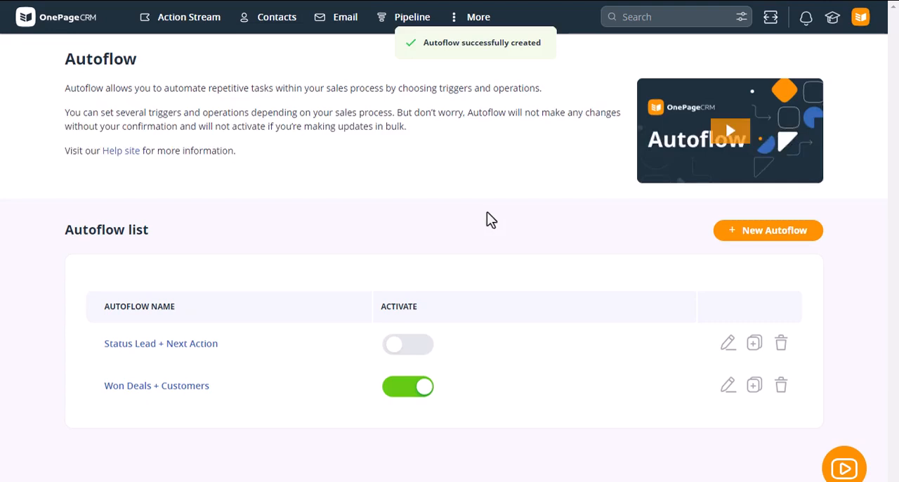
From the Action Stream, open the Prospects contact due an introductory email on Jan 27 and mark the SEO Consult deal as Won.
click(200, 20)
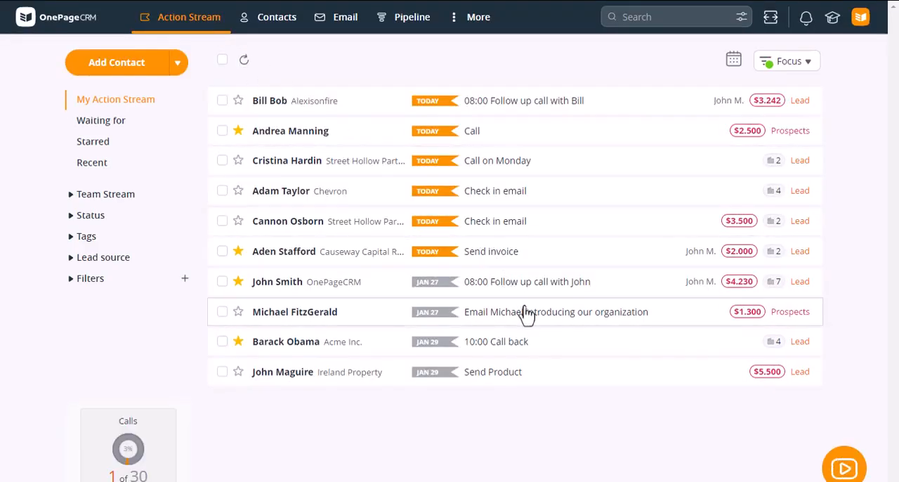
click(530, 325)
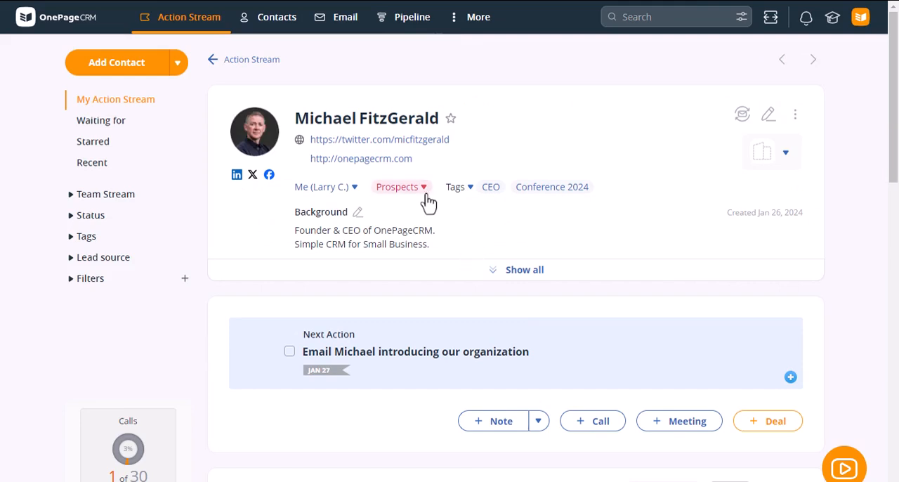
scroll(569, 298, down, 2)
scroll(569, 298, down, 4)
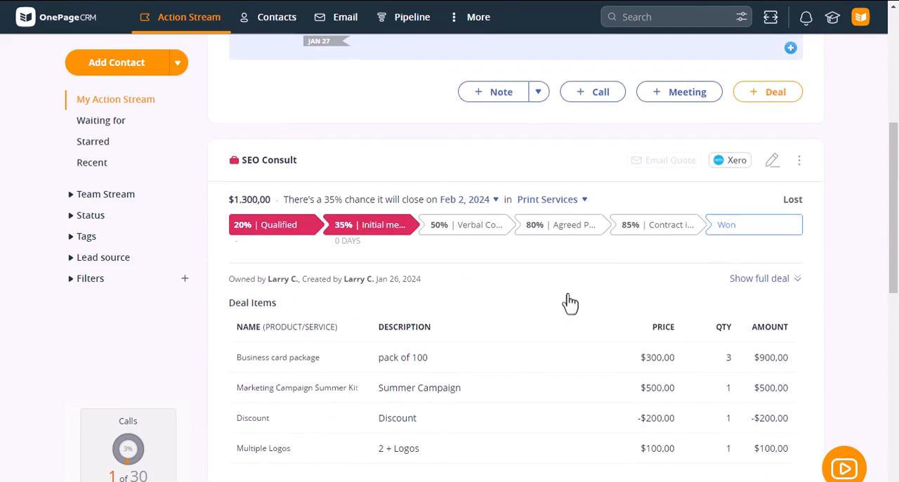
click(737, 234)
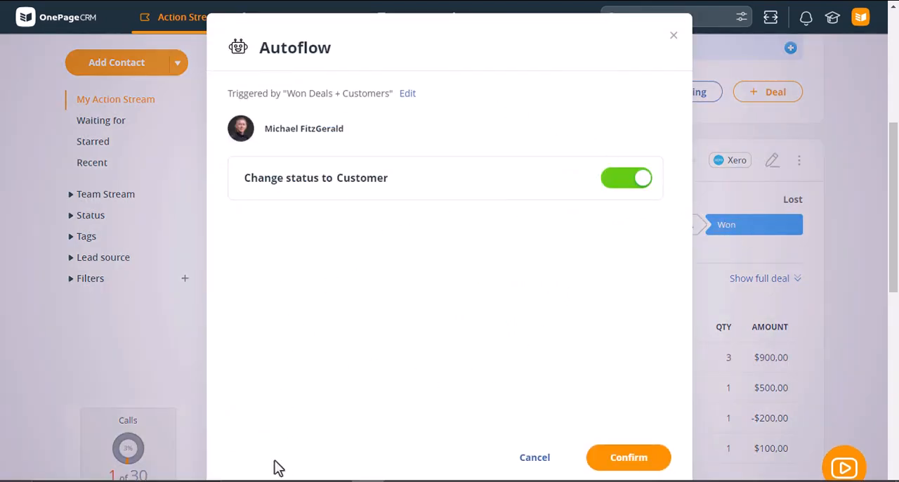
Confirm the Autoflow change of the contact's status to Customer and check the status on the contact's profile.
click(628, 461)
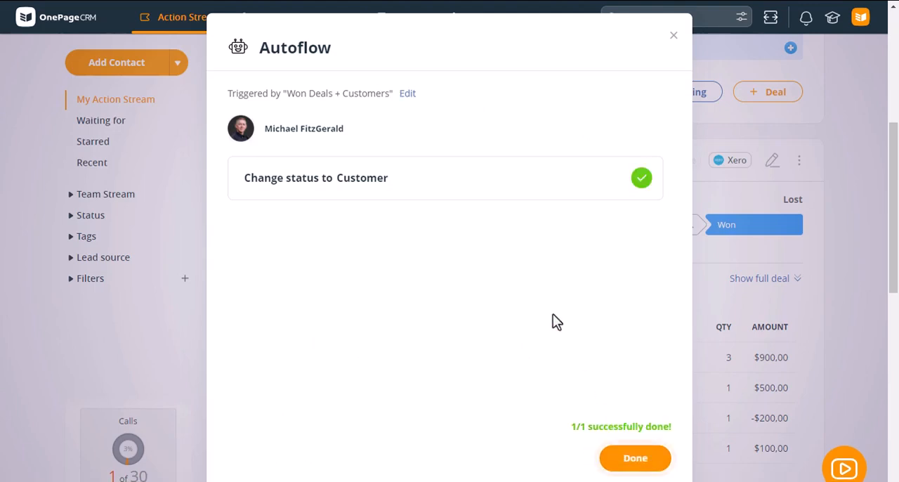
click(635, 457)
scroll(502, 295, up, 3)
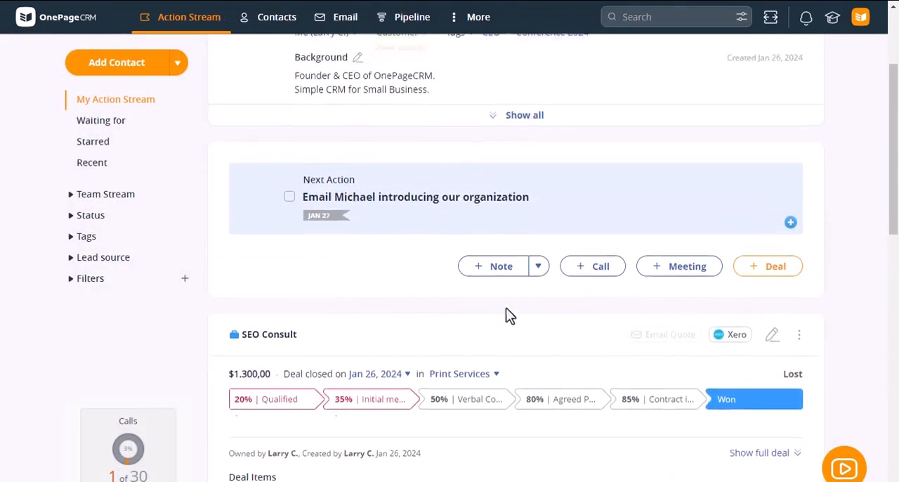
scroll(510, 316, up, 2)
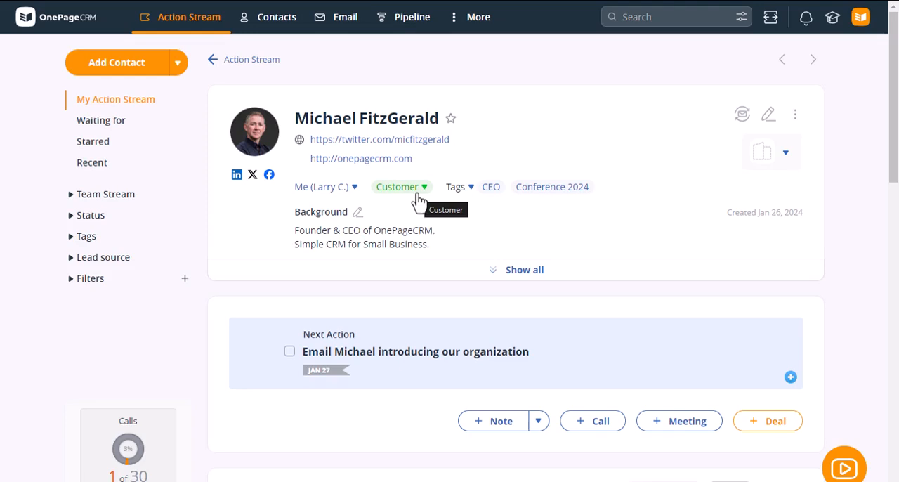
Open the list of incoming emails.
click(346, 20)
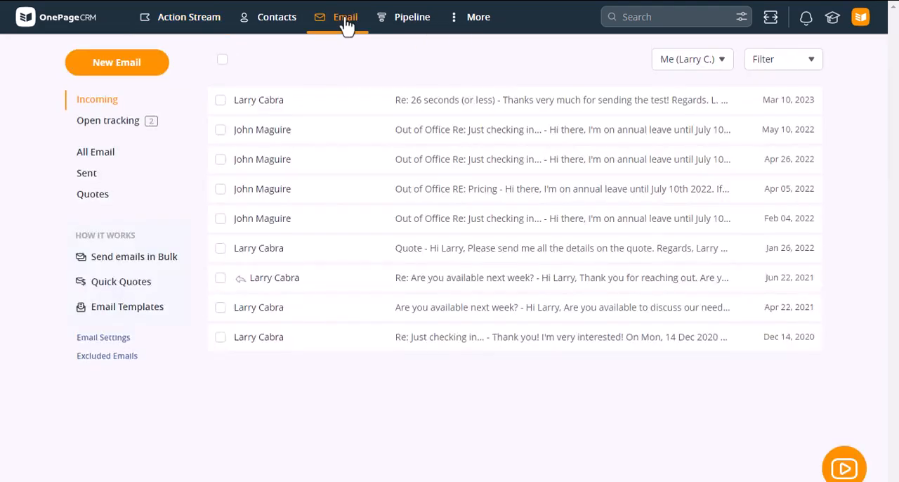
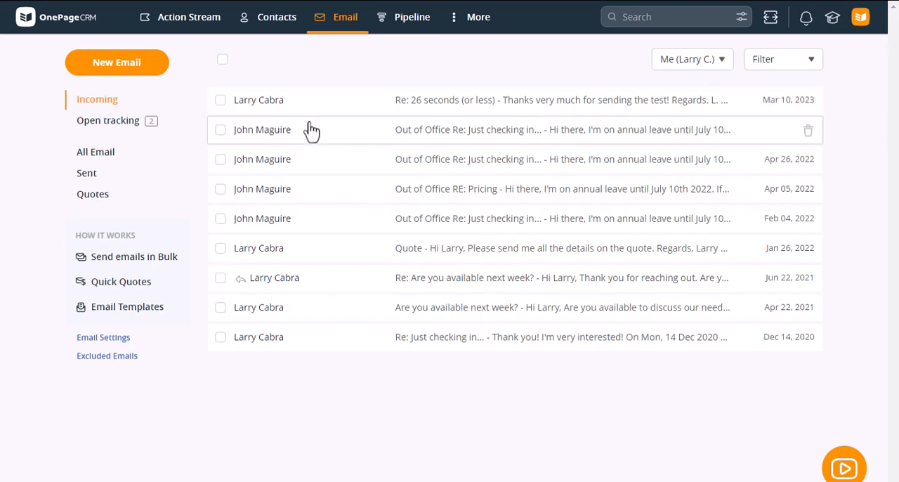
Open the "Just checking in..." message from the open-tracking list and check when the contact opened it.
click(124, 130)
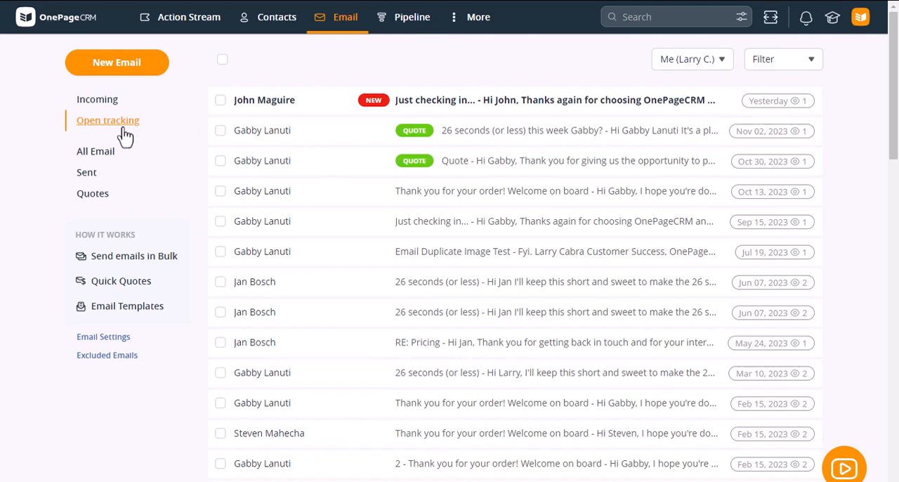
mouse_move(753, 116)
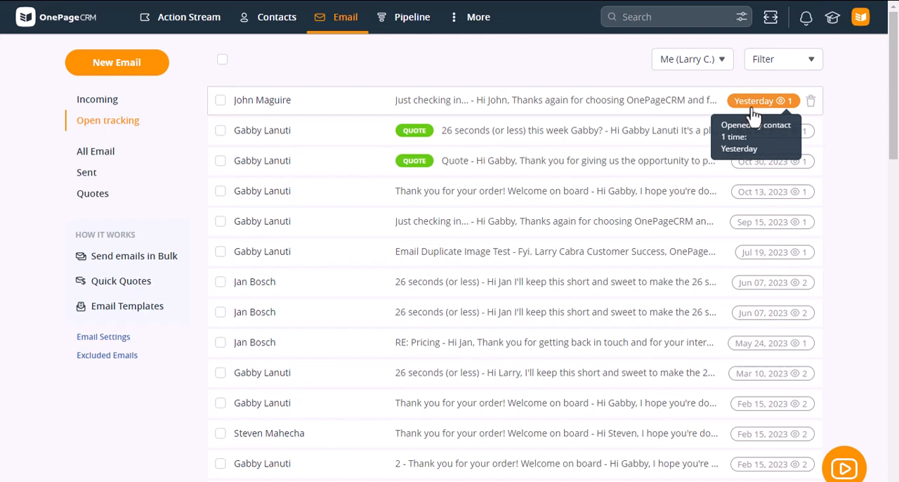
click(532, 106)
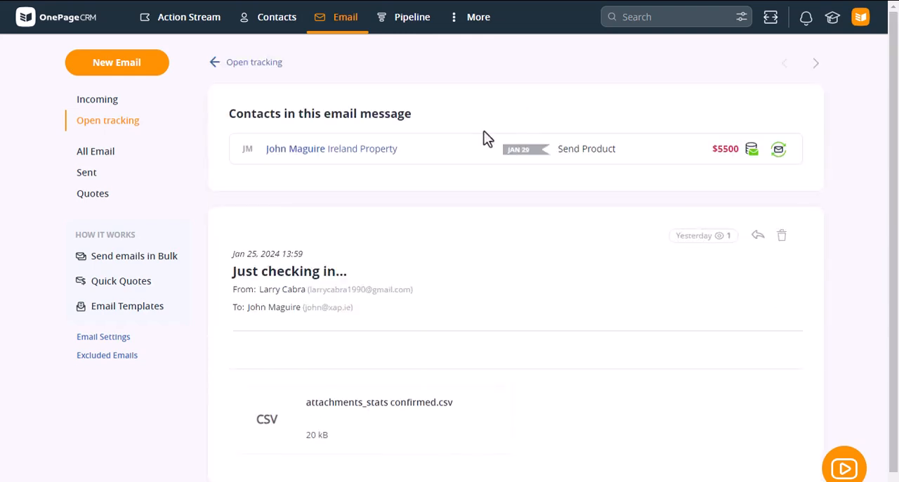
scroll(461, 206, down, 1)
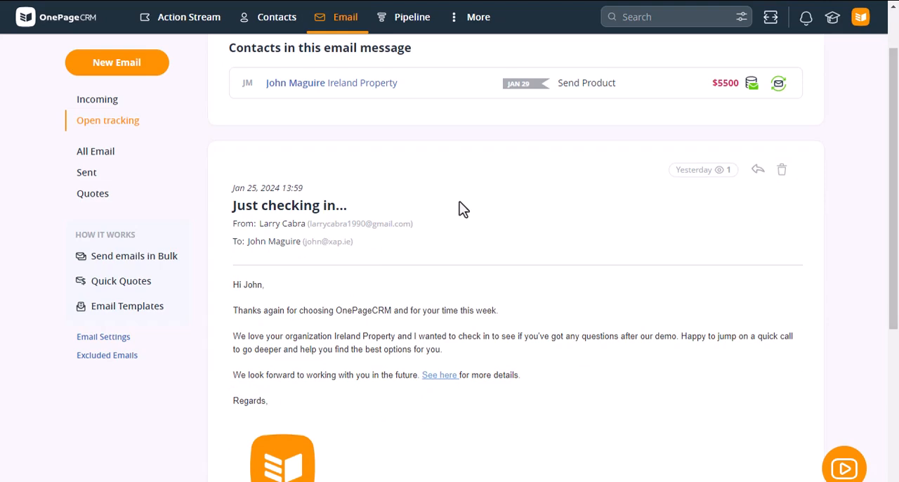
scroll(463, 209, down, 1)
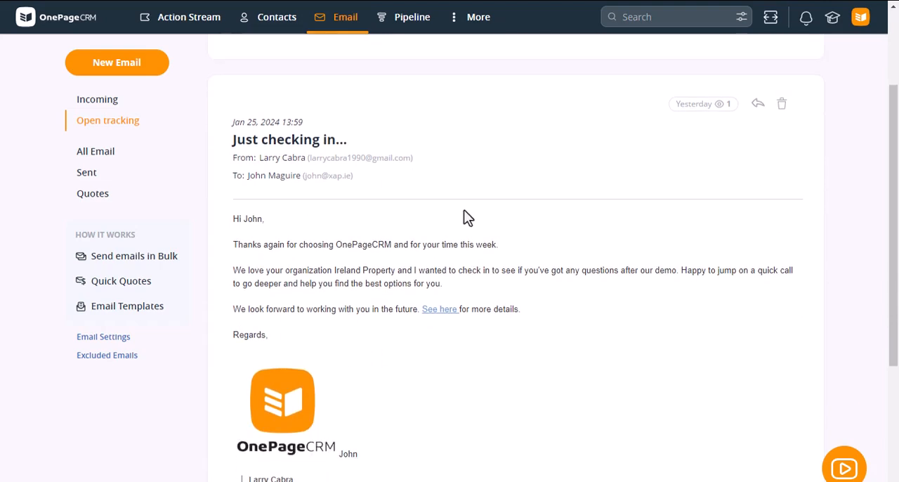
mouse_move(717, 109)
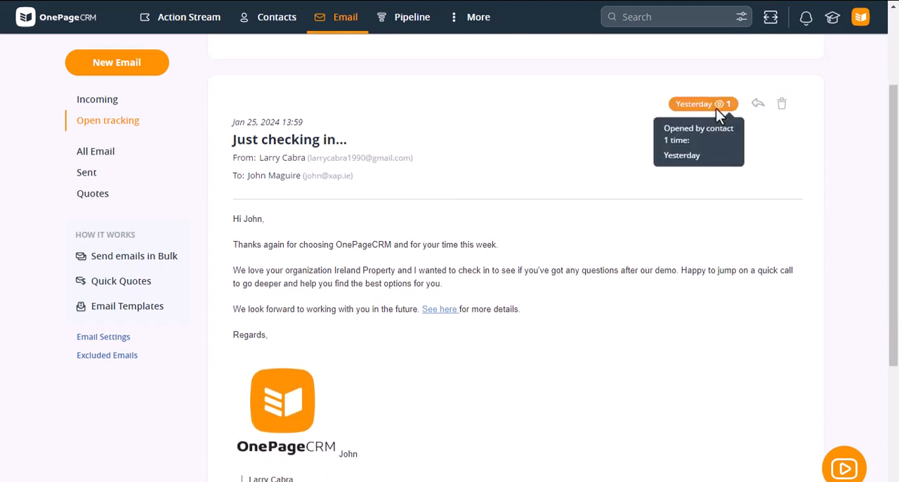
scroll(612, 200, up, 2)
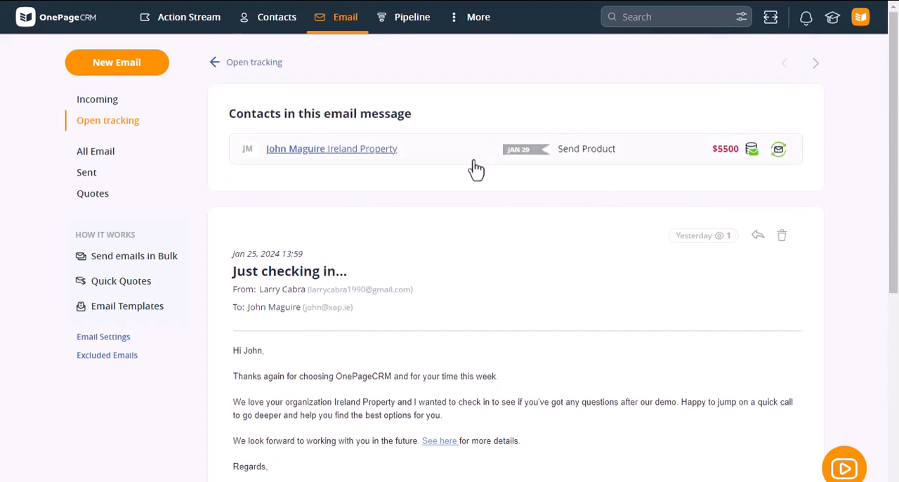
View the profile of the contact linked to the email, including the Seo Consult deal and its items, and close it.
click(477, 168)
scroll(458, 242, down, 1)
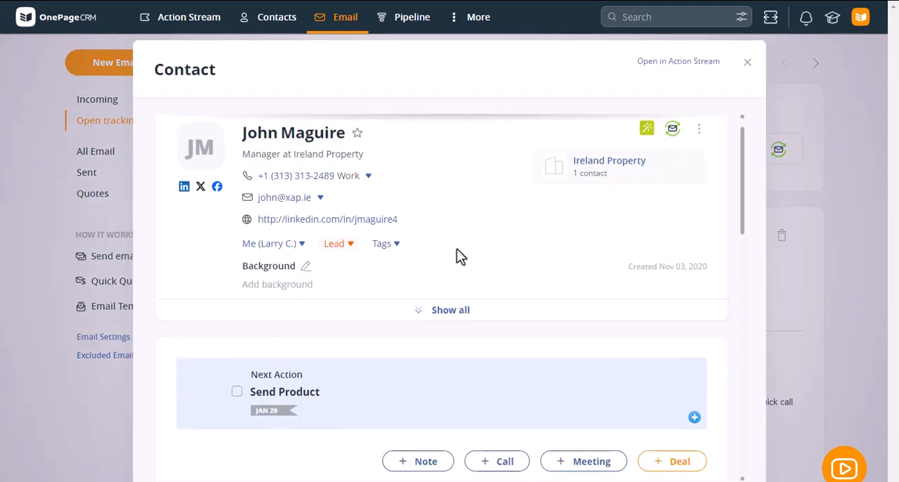
scroll(457, 257, down, 5)
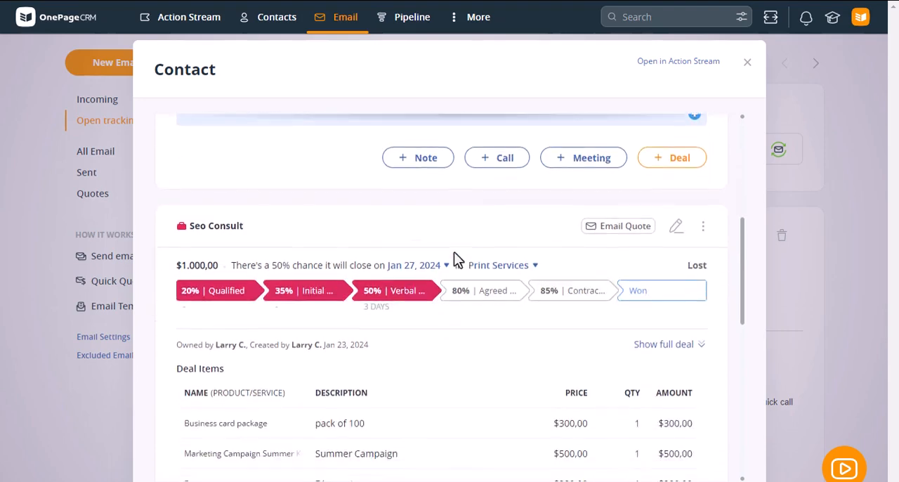
scroll(457, 267, down, 1)
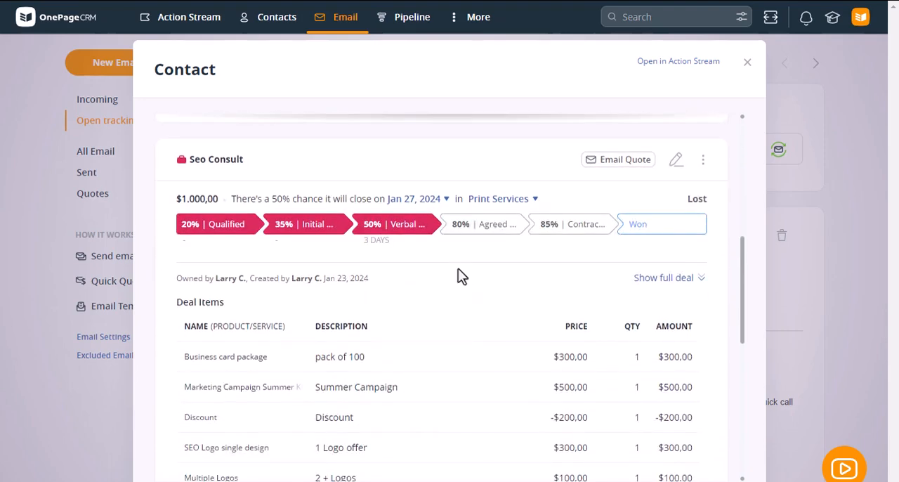
click(748, 63)
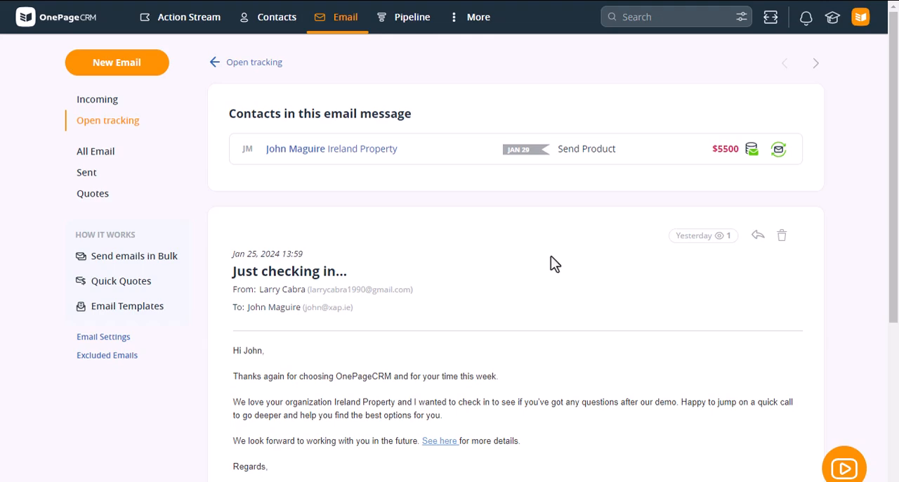
Start a reply to the tracked email, view its template and tracking options, and close it unsent.
scroll(550, 257, down, 1)
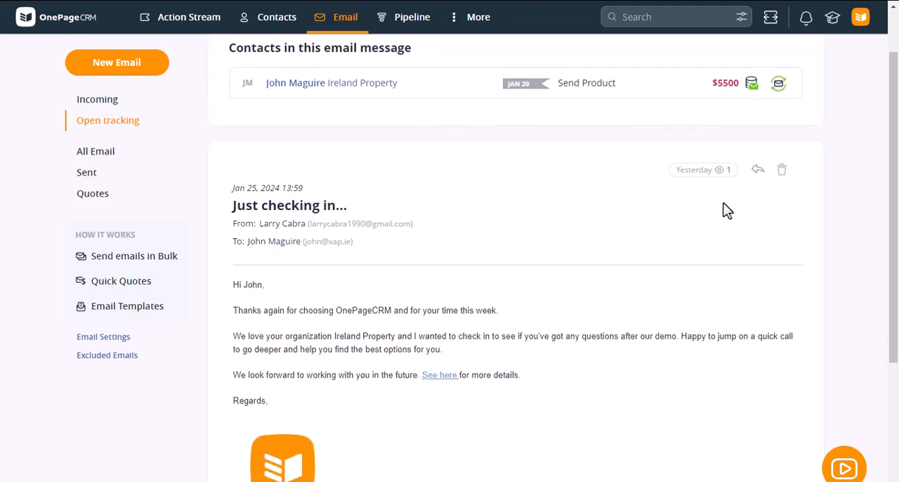
click(758, 170)
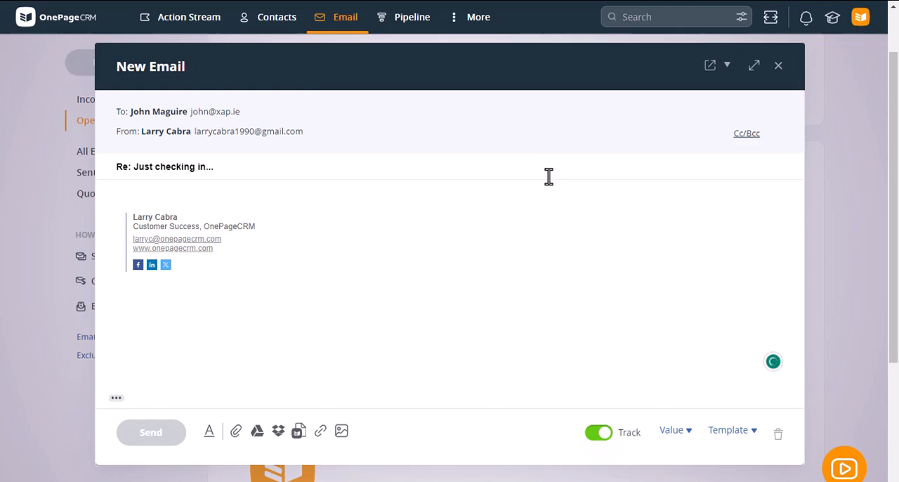
click(744, 437)
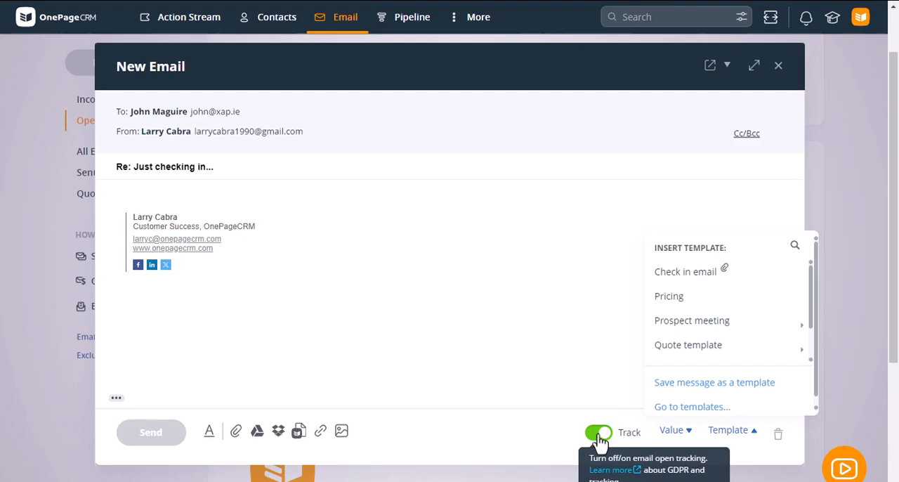
click(779, 67)
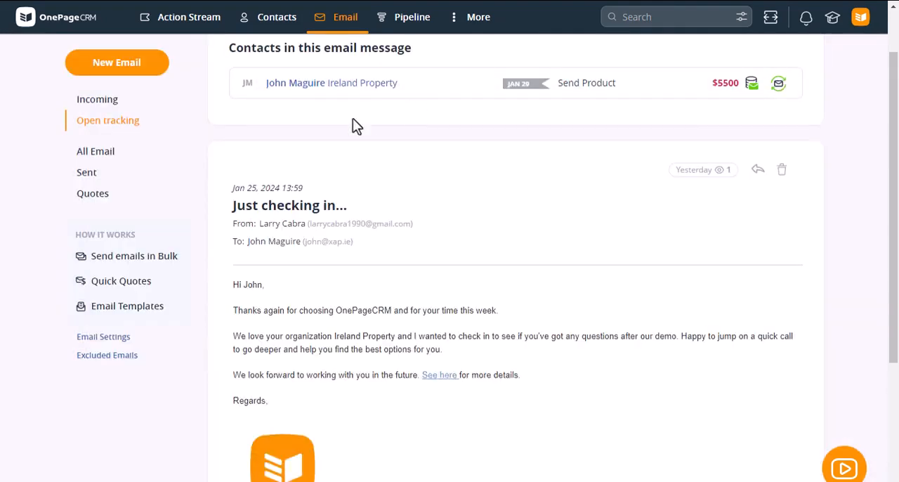
View the list of sent emails and the list of emailed quotes.
click(87, 173)
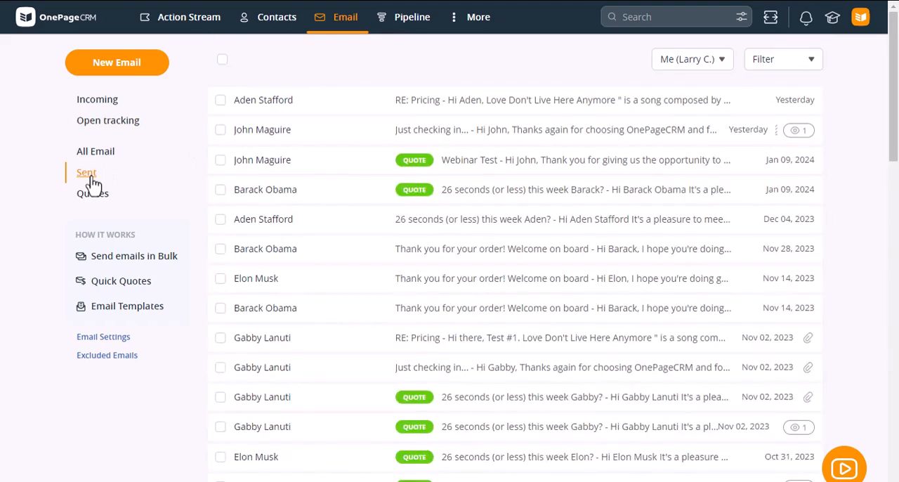
click(90, 198)
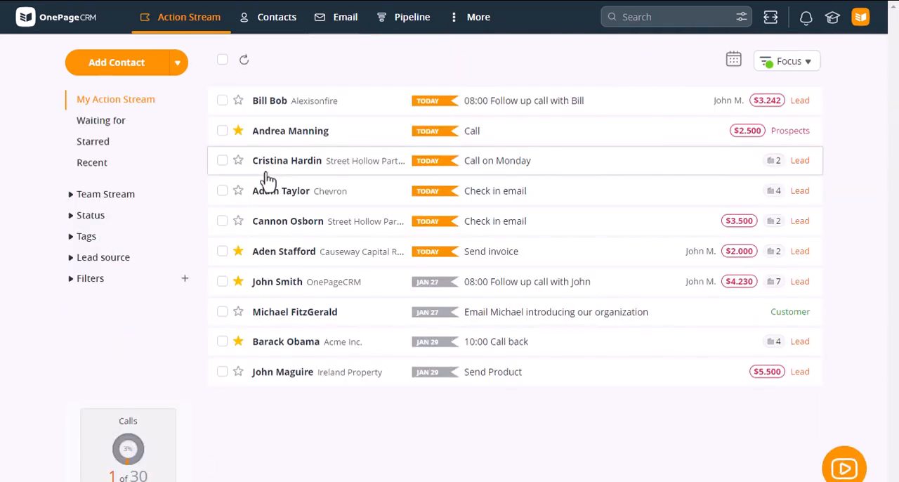
Filter the contacts in the Action Stream by the VIP tag.
click(93, 241)
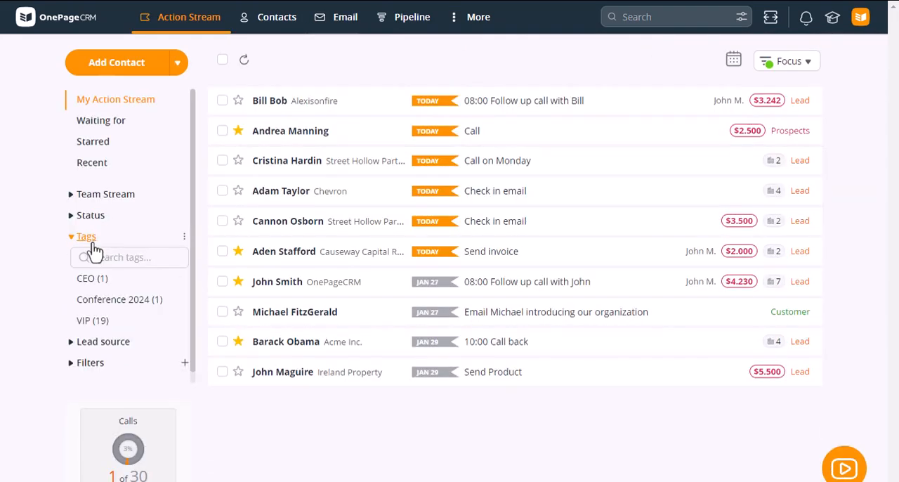
click(97, 328)
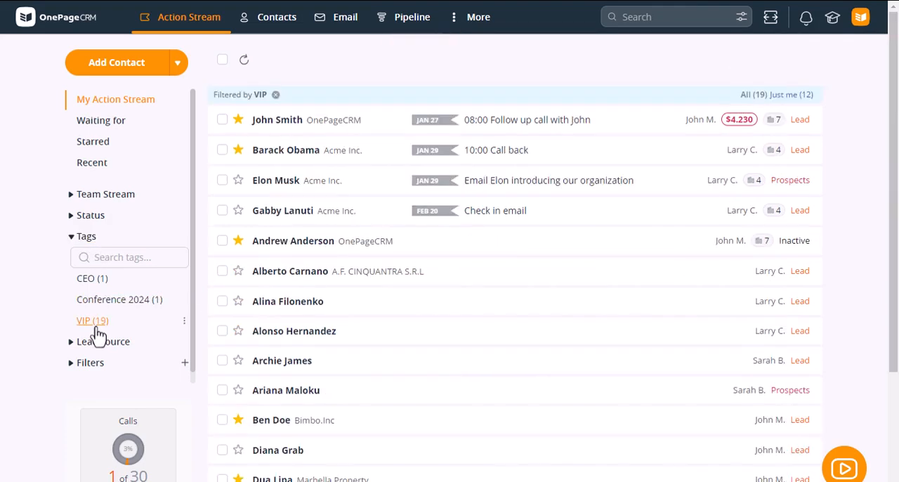
Send a bulk email based on the "Check in email" template to all VIP contacts, previewing it before sending.
click(223, 60)
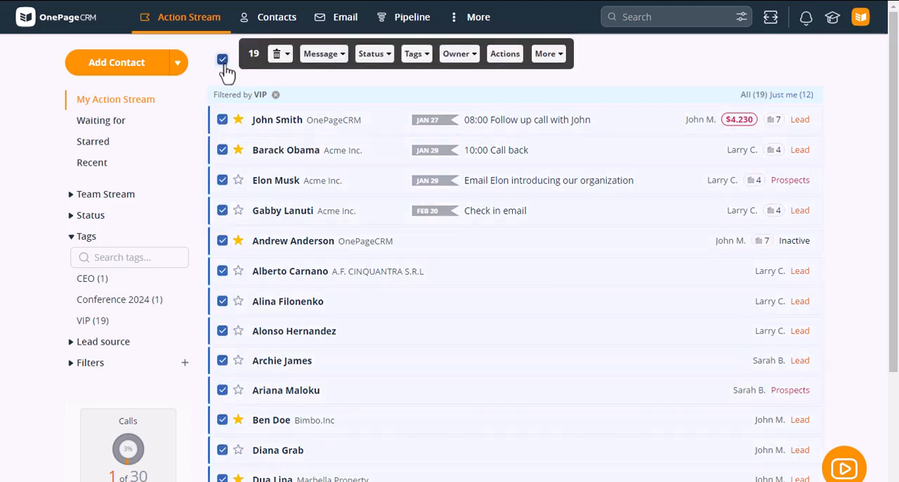
click(324, 56)
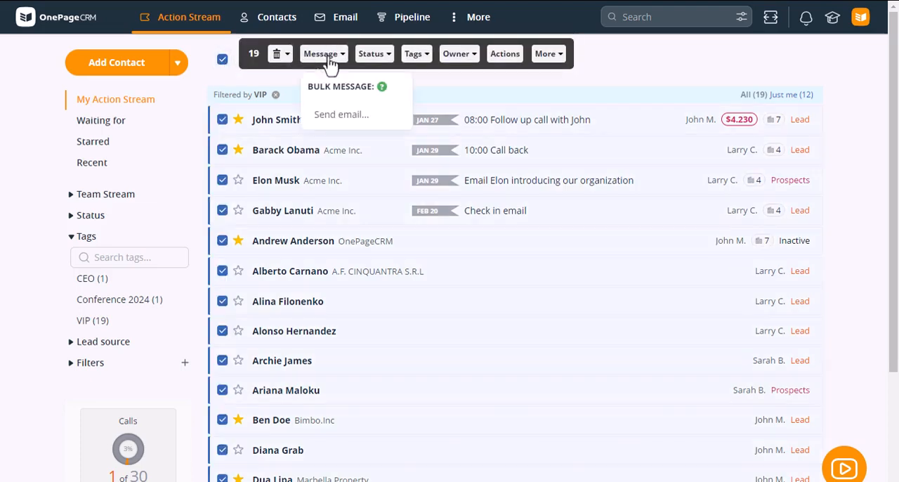
click(346, 118)
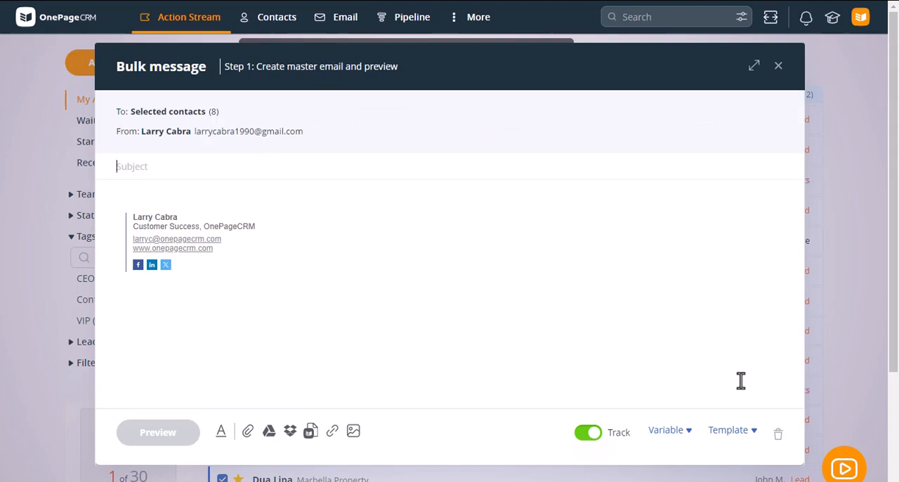
click(738, 437)
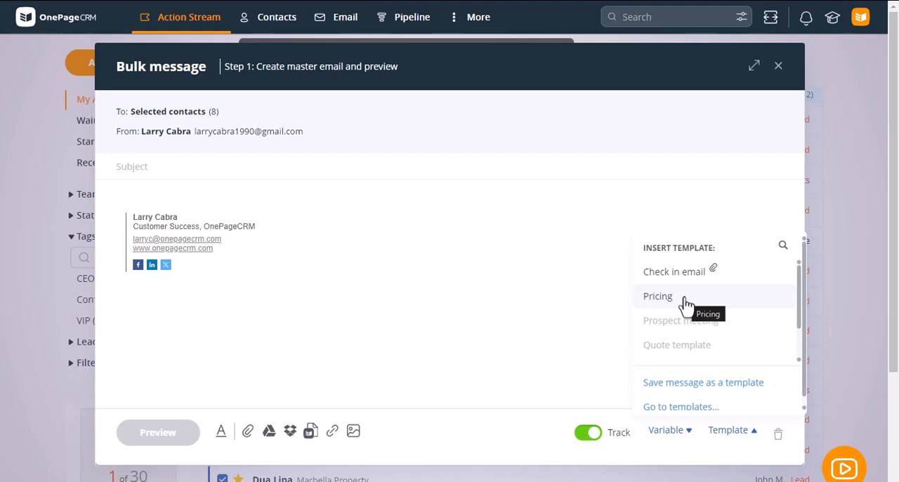
click(680, 273)
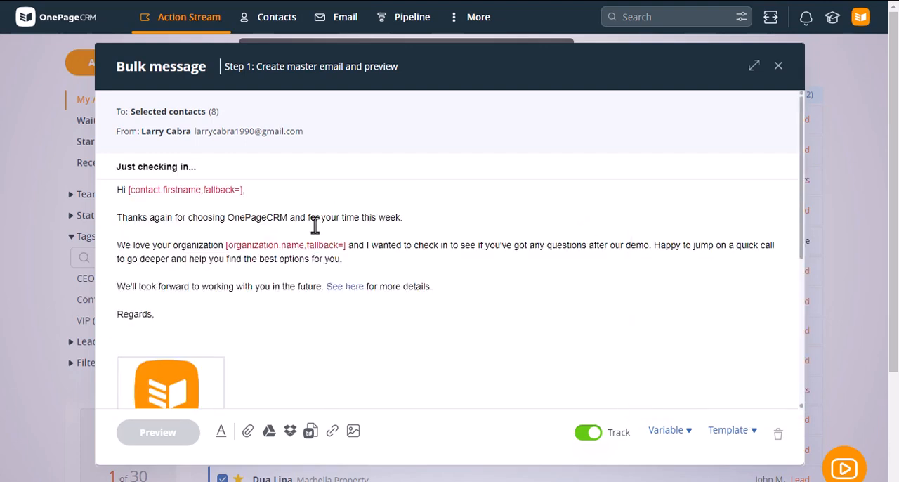
click(141, 439)
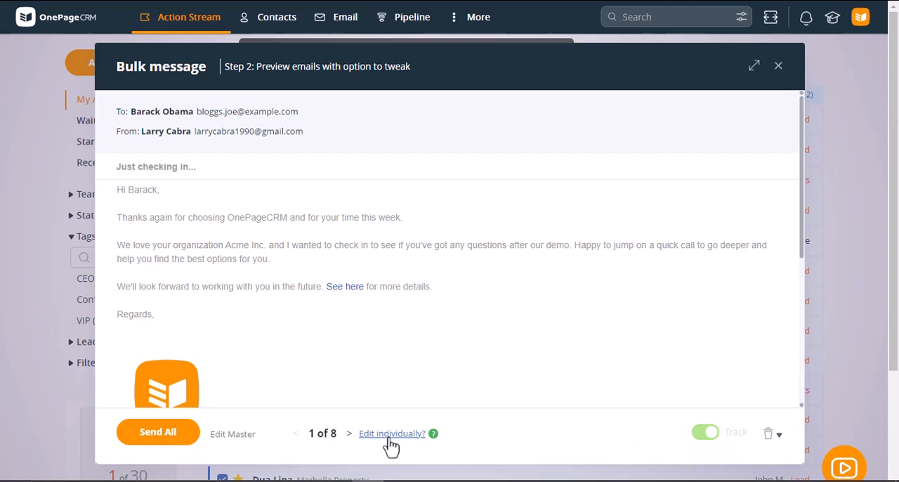
click(155, 435)
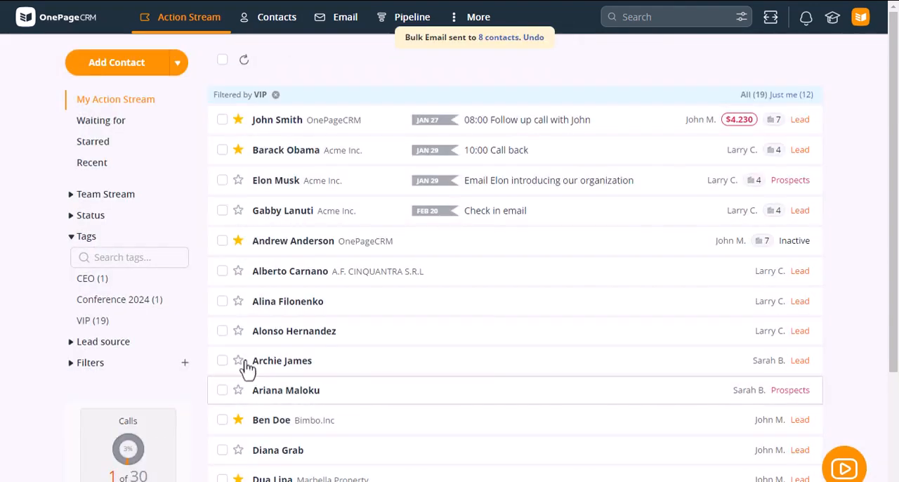
Open the email settings and review the sync, signature and tracking configuration and the list of email templates.
click(344, 20)
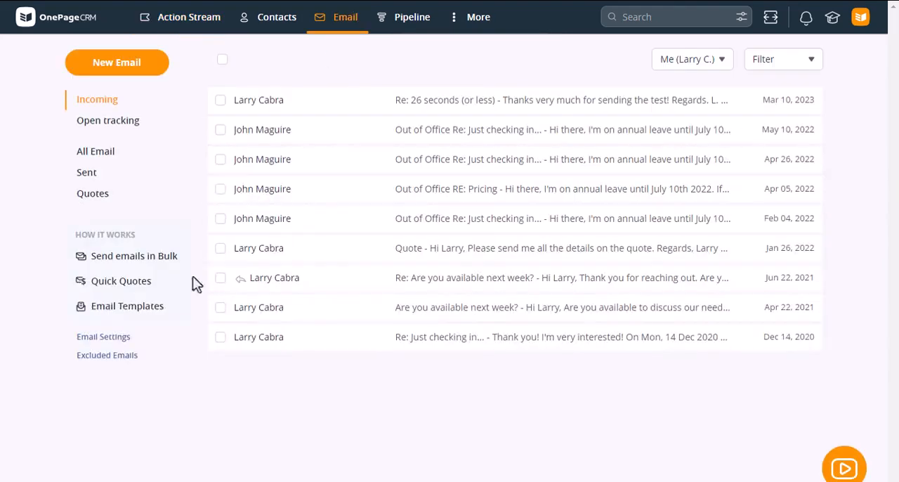
click(109, 344)
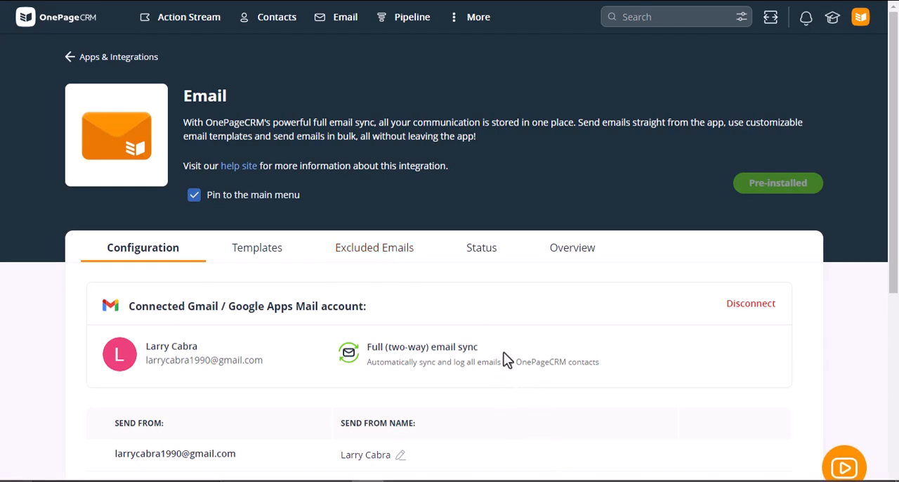
scroll(457, 297, down, 3)
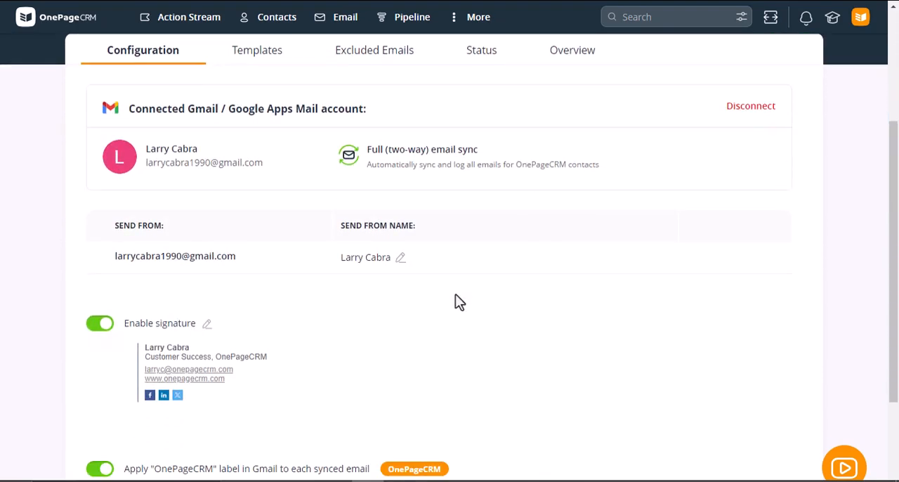
scroll(455, 298, down, 2)
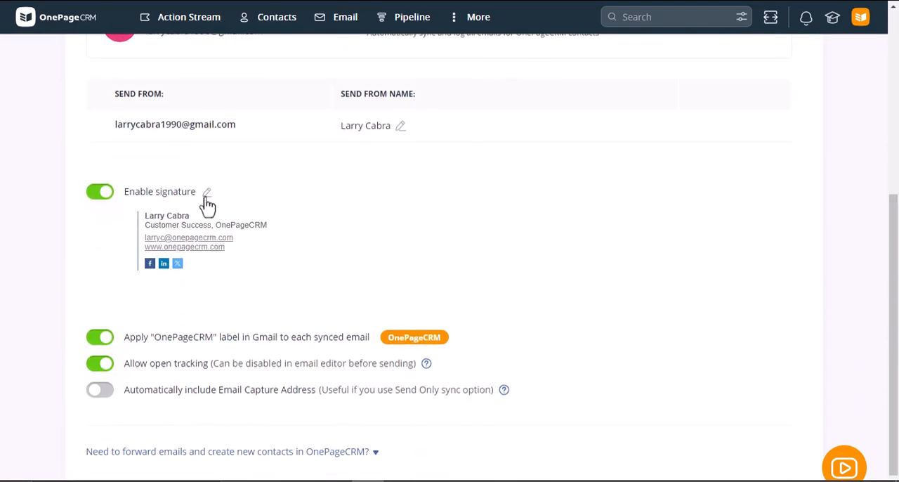
scroll(249, 236, up, 4)
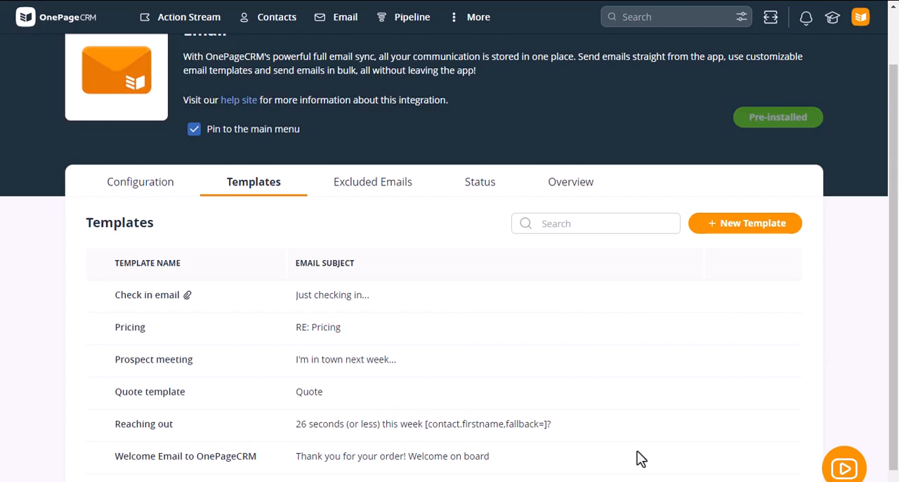
Open the Dashboard and set the start of its date range to 01/01/2023.
click(481, 23)
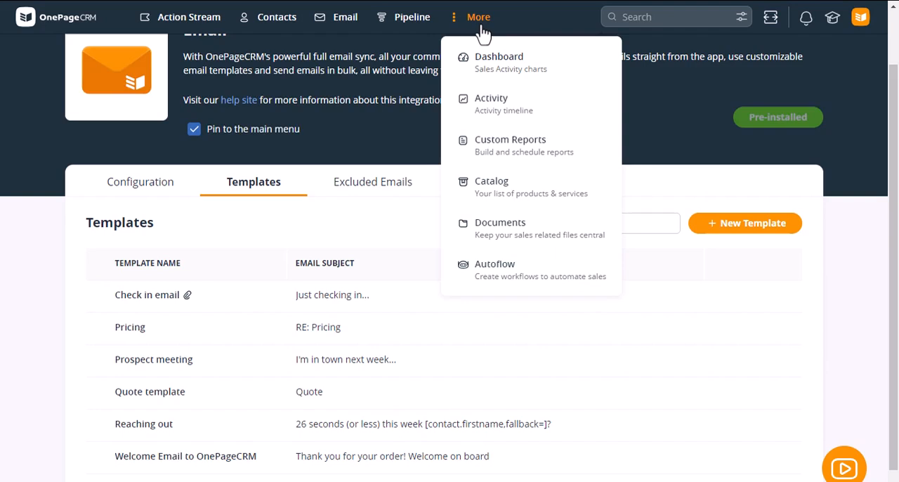
click(513, 79)
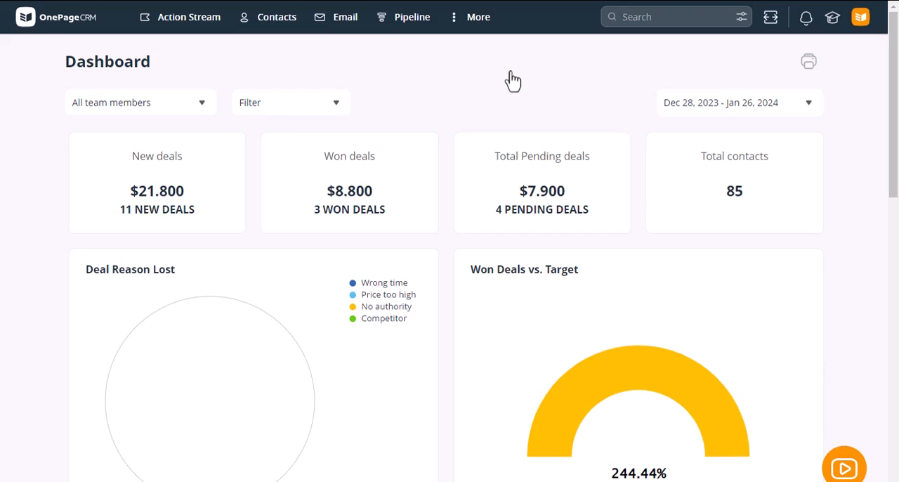
click(708, 113)
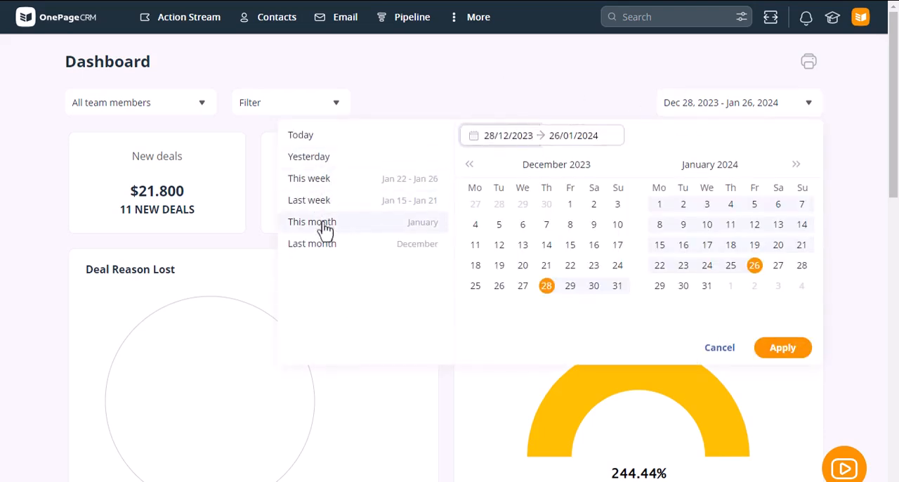
click(494, 137)
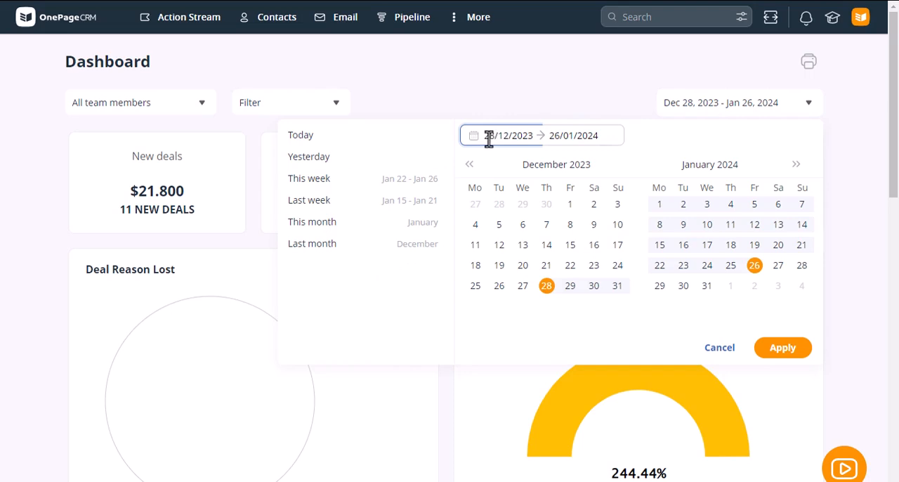
key(BackSpace)
key(BackSpace)
text(01)
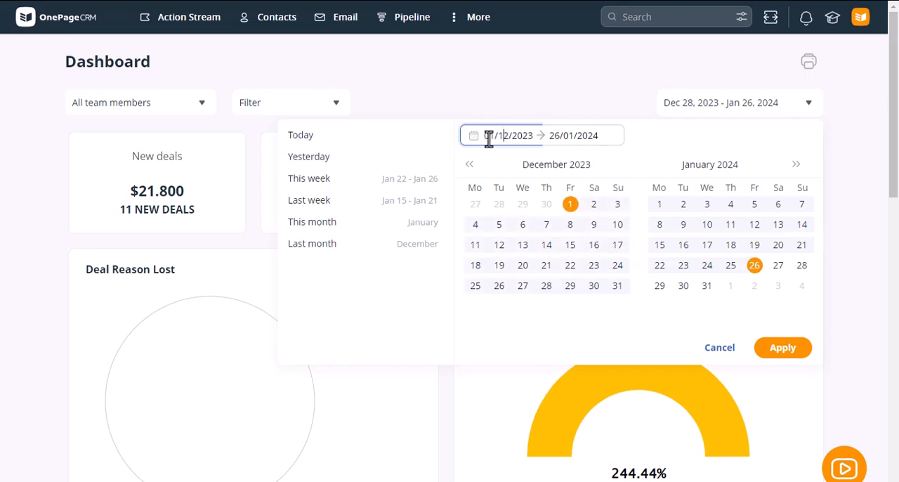
key(BackSpace)
key(BackSpace)
text(01)
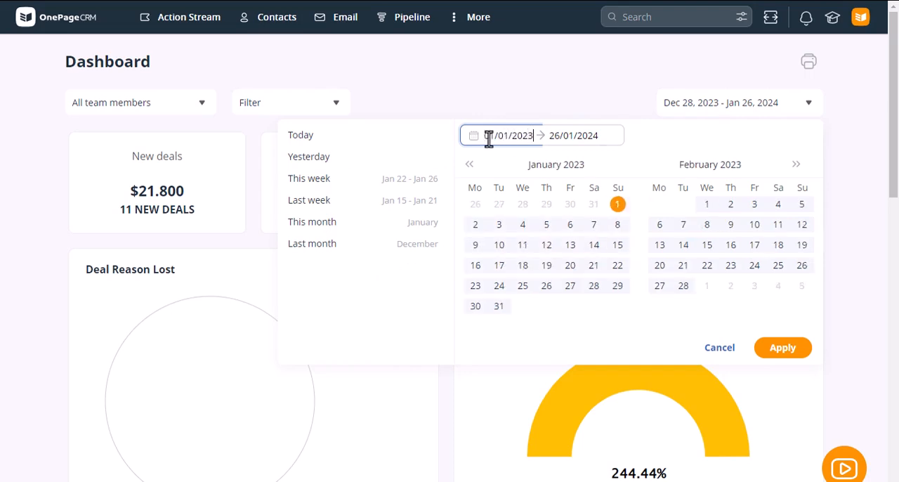
Set the end of the Dashboard date range to 12/12/2023 and apply the range.
click(562, 138)
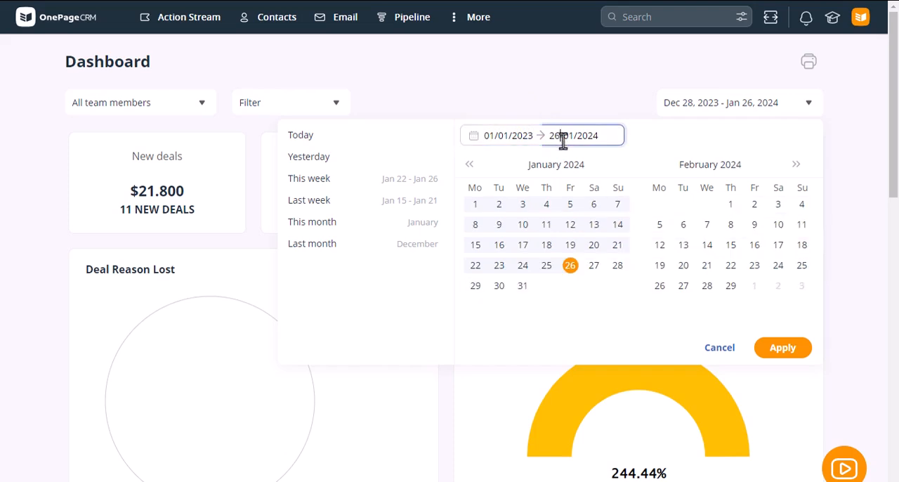
key(BackSpace)
key(BackSpace)
text(12)
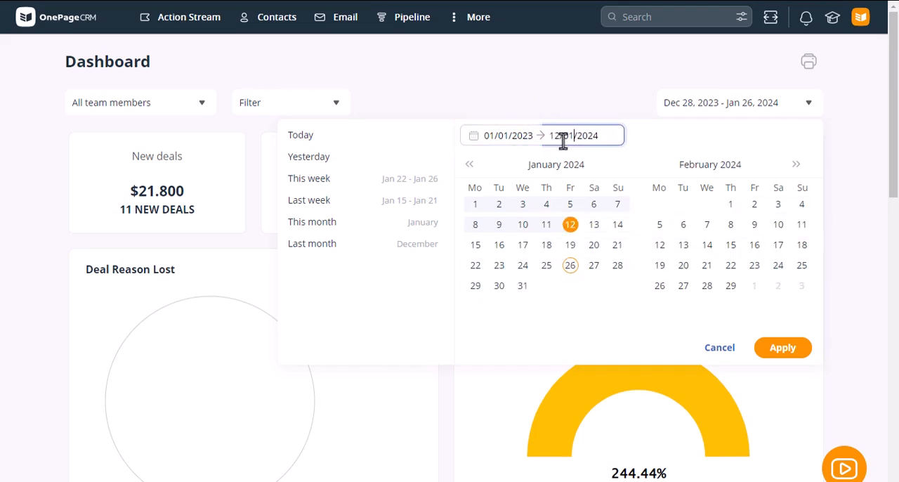
key(BackSpace)
key(BackSpace)
text(02)
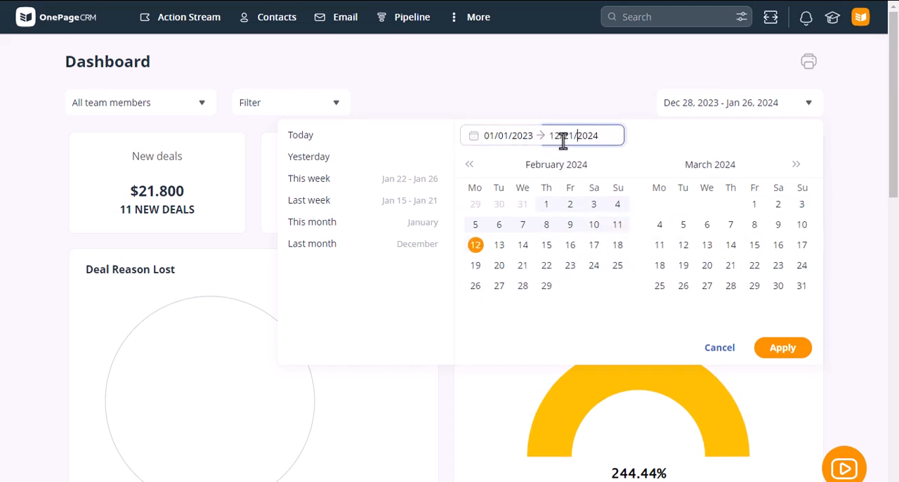
key(BackSpace)
key(BackSpace)
text(12)
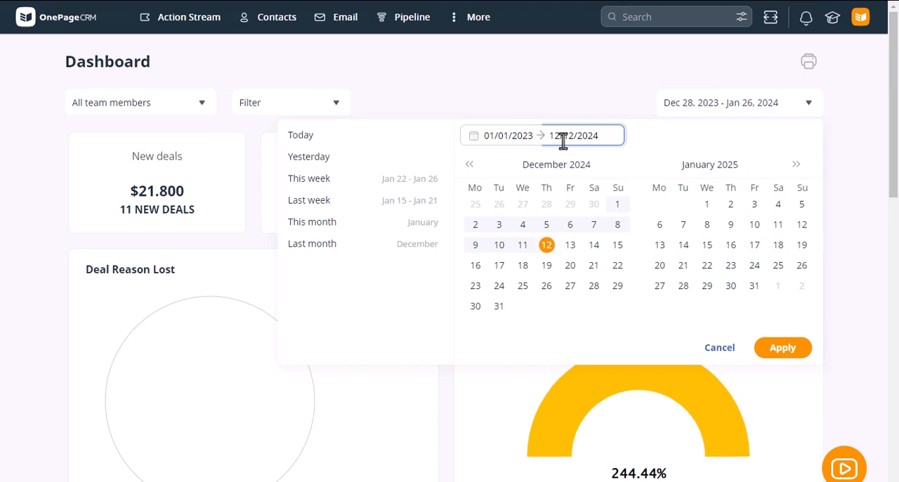
key(BackSpace)
text(3)
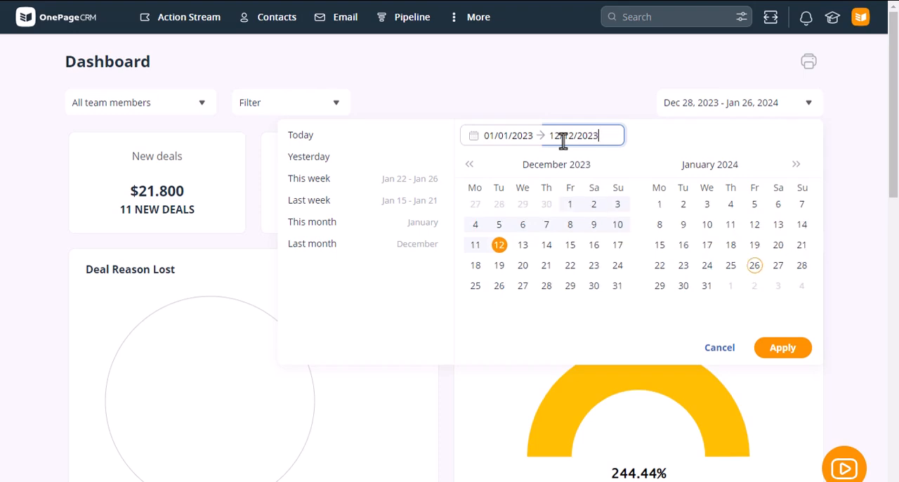
click(784, 351)
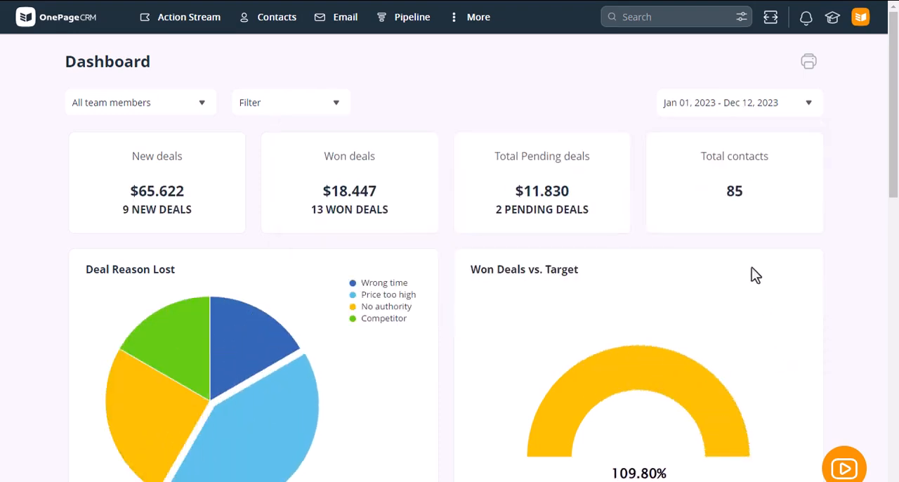
Review the Dashboard charts for lost-deal reasons, won deals versus target, deals and sales activity by user, and average deal velocity.
scroll(752, 267, down, 2)
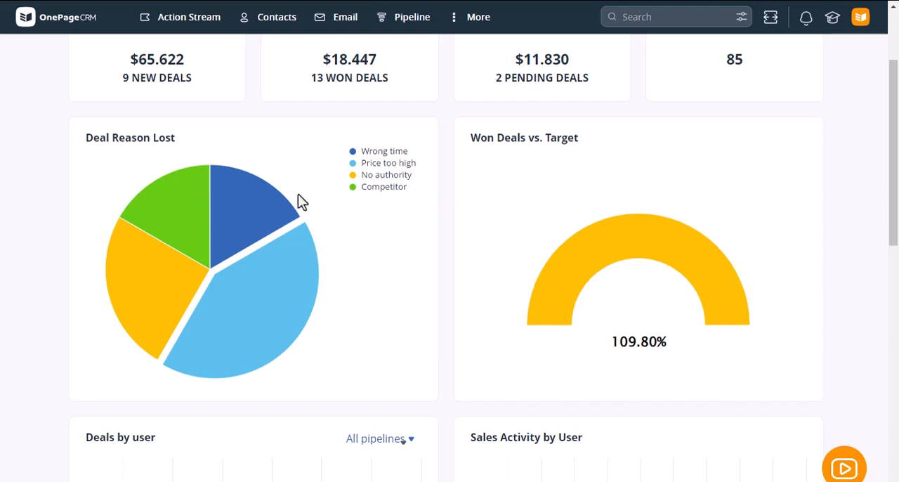
mouse_move(144, 283)
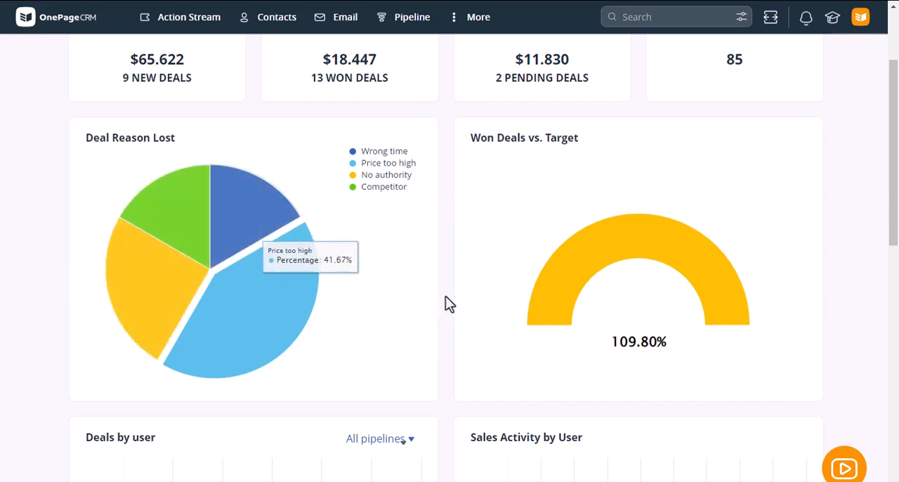
scroll(451, 296, down, 4)
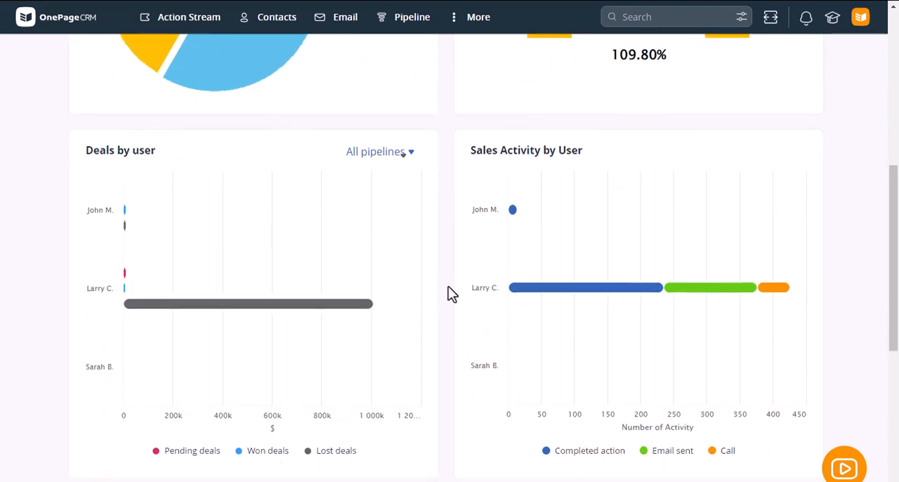
scroll(451, 294, down, 1)
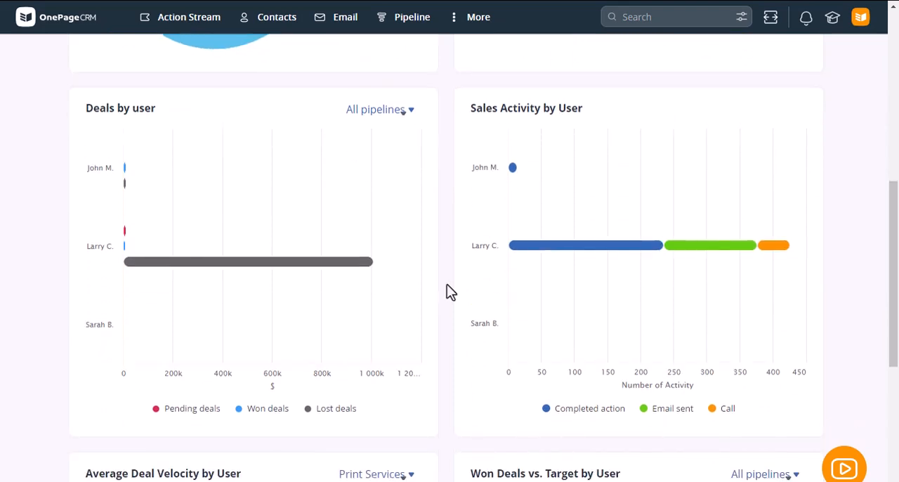
scroll(451, 292, down, 5)
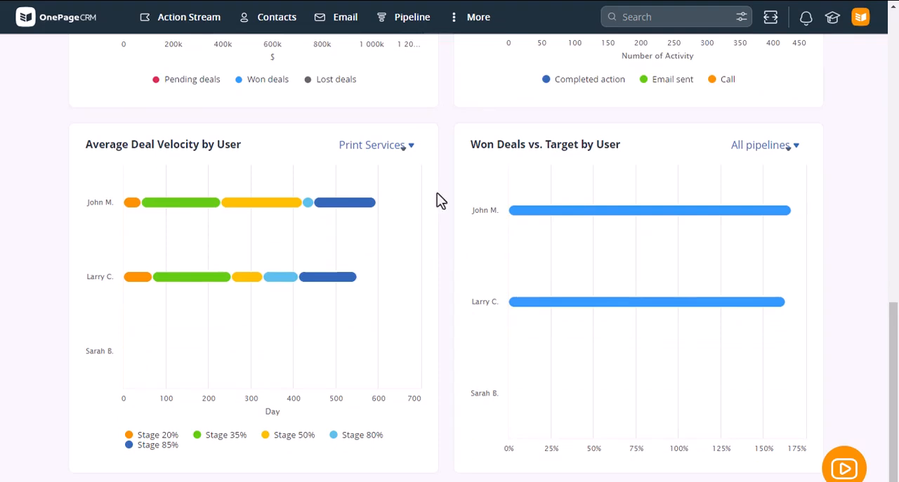
scroll(437, 200, down, 1)
scroll(438, 203, up, 7)
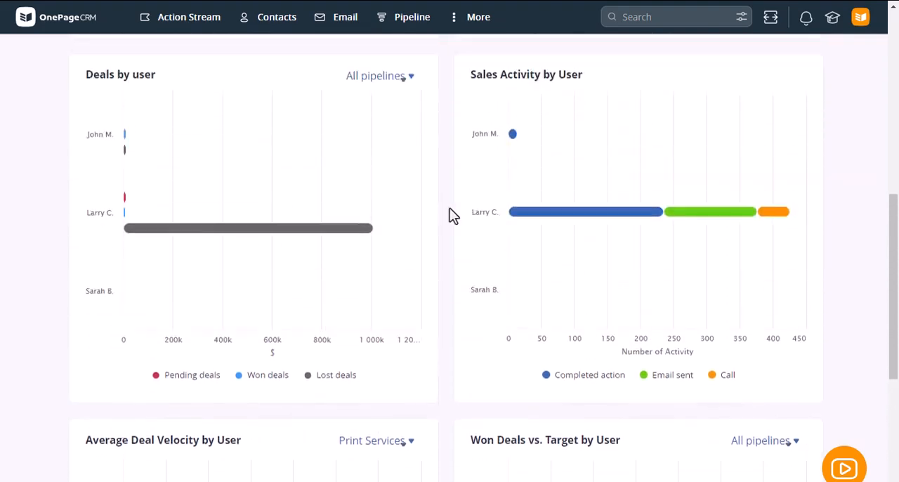
Check the tag filter and team member selectors of the Dashboard without changing them.
drag(894, 201, 896, 53)
click(295, 114)
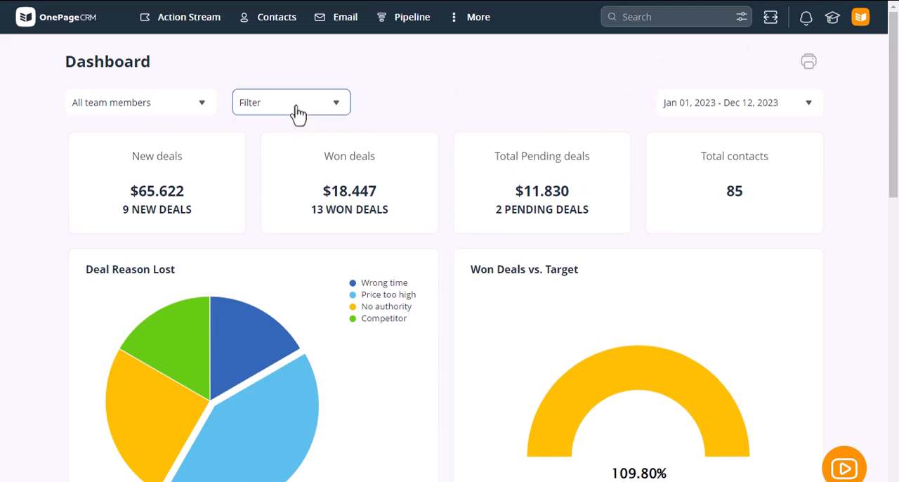
click(209, 112)
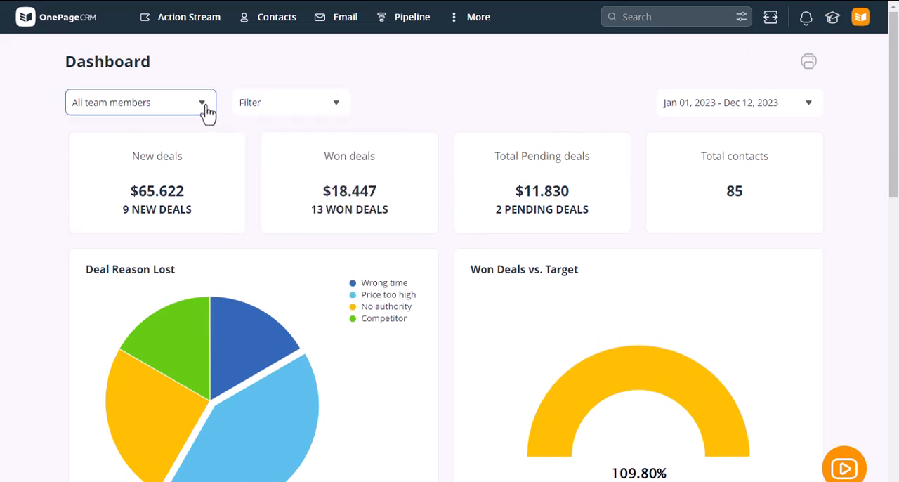
click(434, 81)
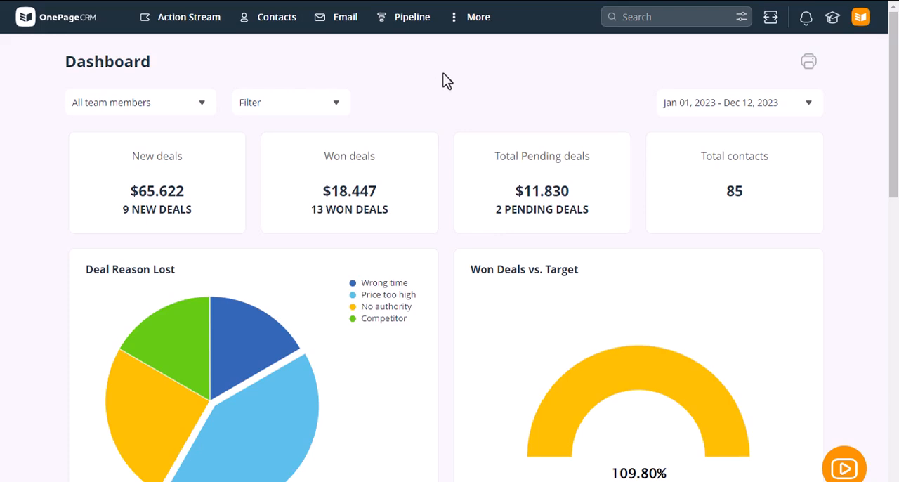
Open the Activity timeline and view its notes and its calls.
click(476, 21)
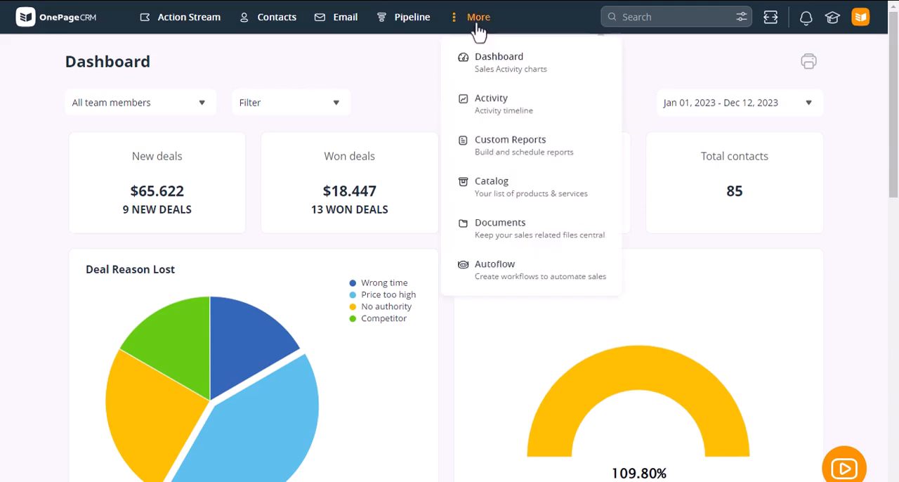
click(510, 117)
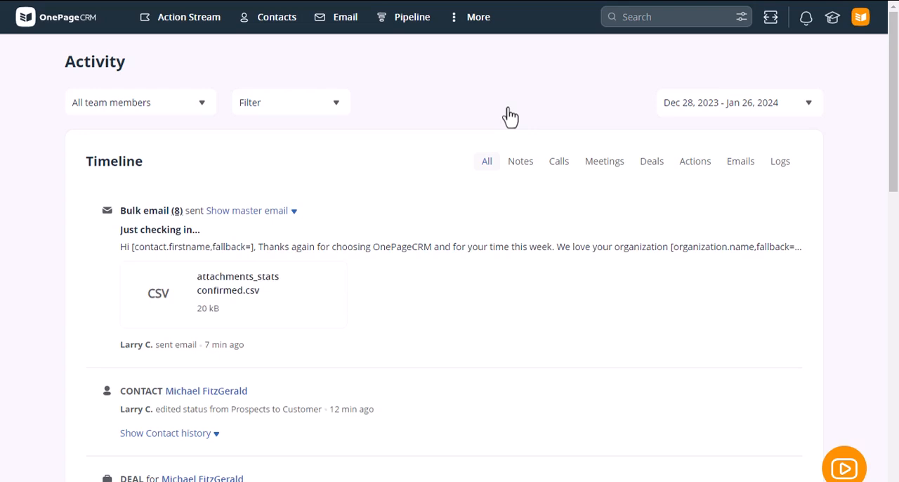
click(522, 163)
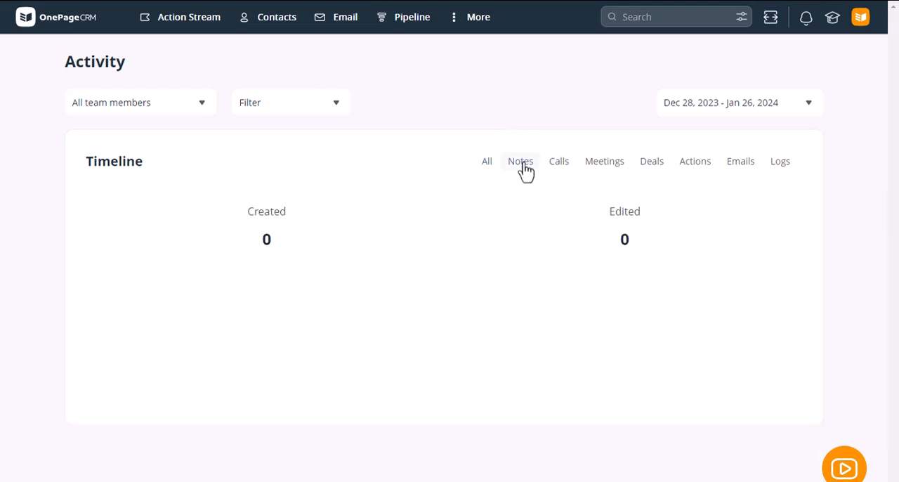
click(566, 168)
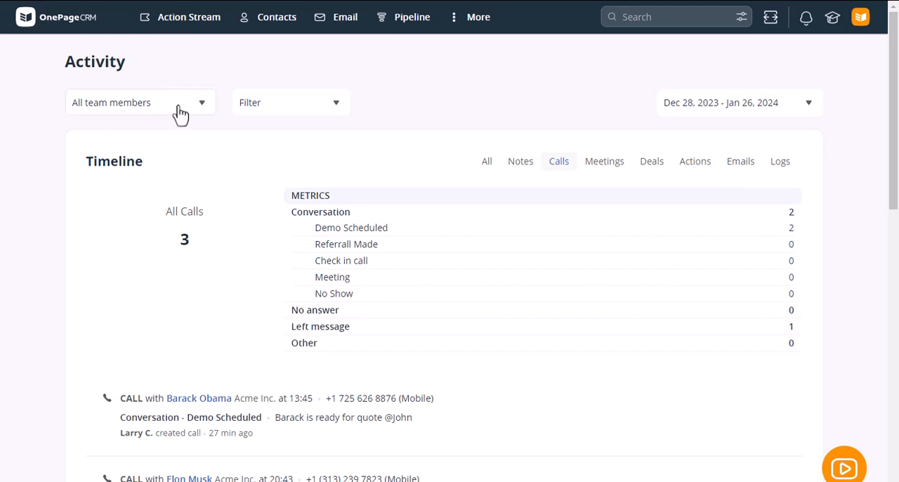
Look through the filter, team member and date range choices for the call activity without changing them.
click(294, 119)
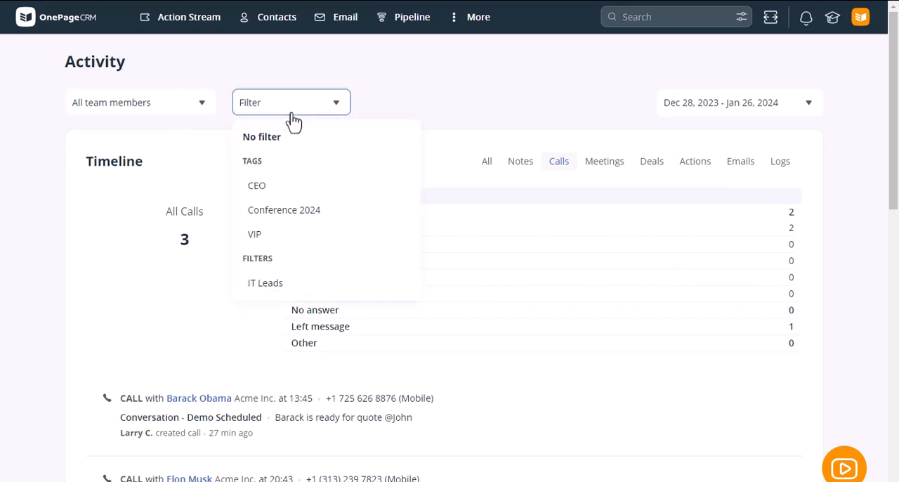
click(193, 113)
click(192, 113)
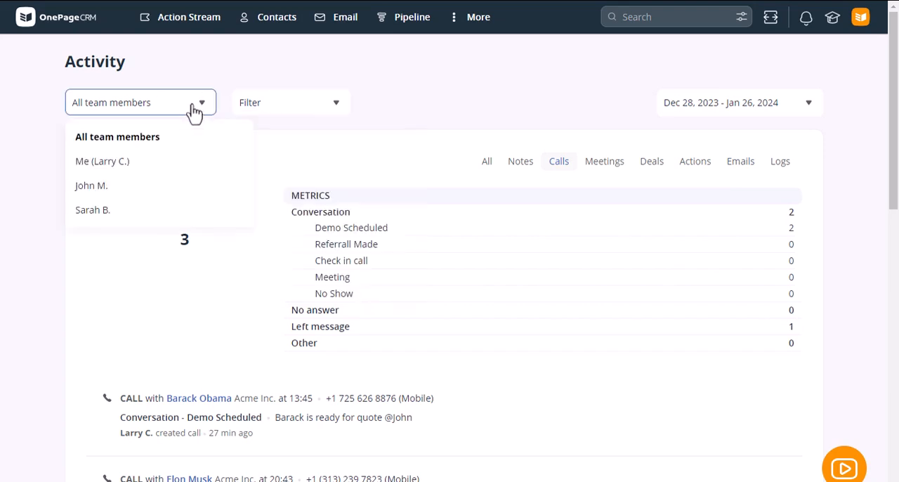
click(424, 88)
click(804, 110)
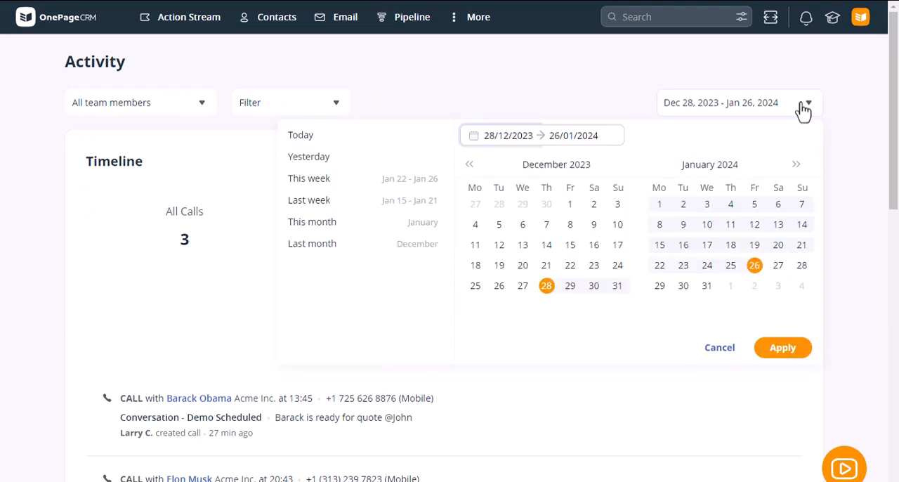
click(546, 85)
Start generating a custom report covering contacts, status conversions, calls, meetings, deals, actions, notes and emails.
click(487, 36)
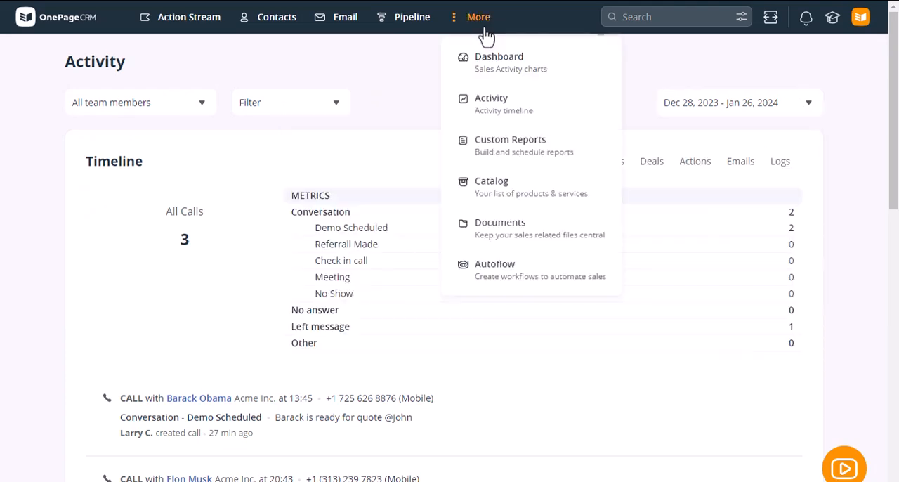
click(514, 152)
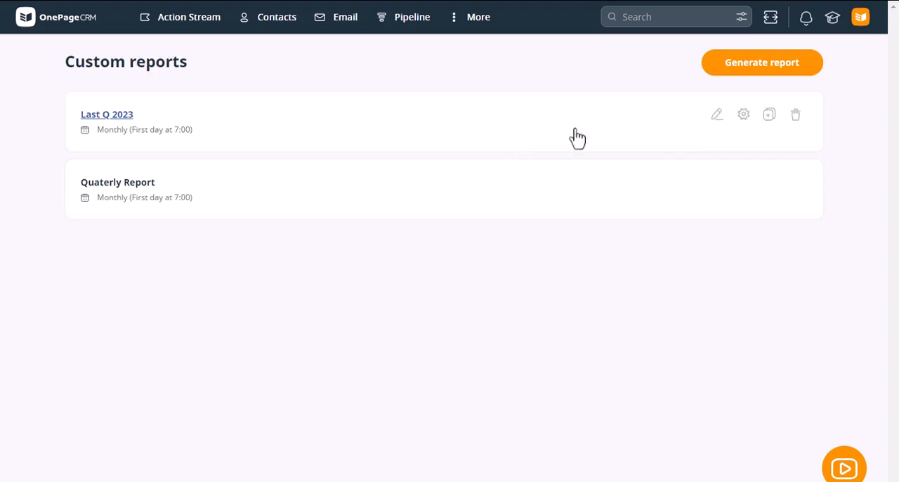
click(752, 75)
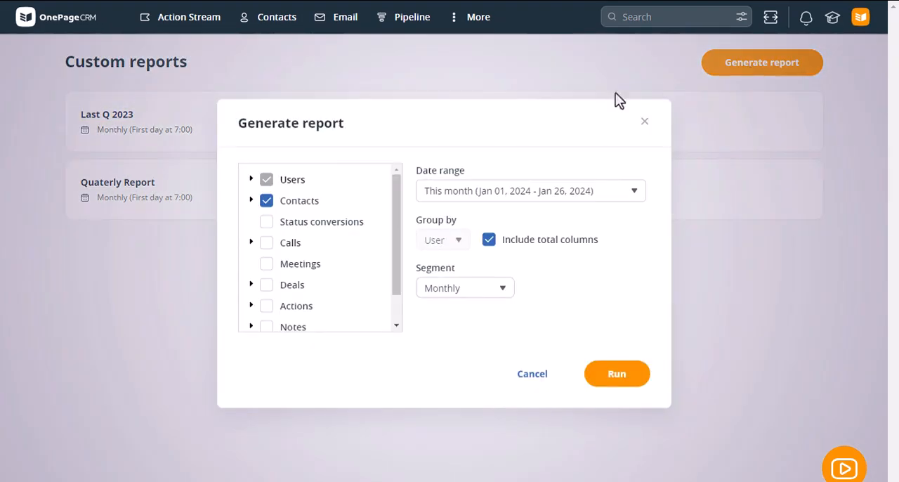
click(271, 226)
click(269, 245)
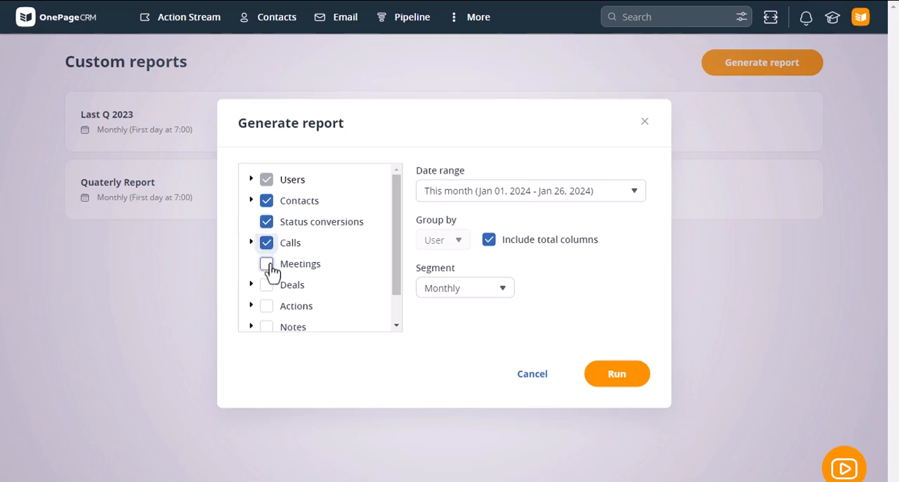
click(267, 265)
click(268, 285)
click(269, 306)
click(268, 325)
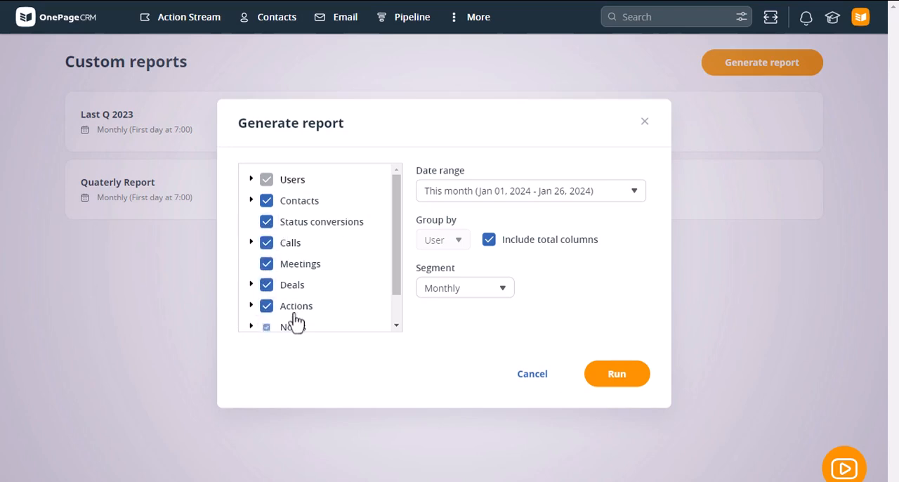
scroll(296, 320, down, 1)
click(267, 314)
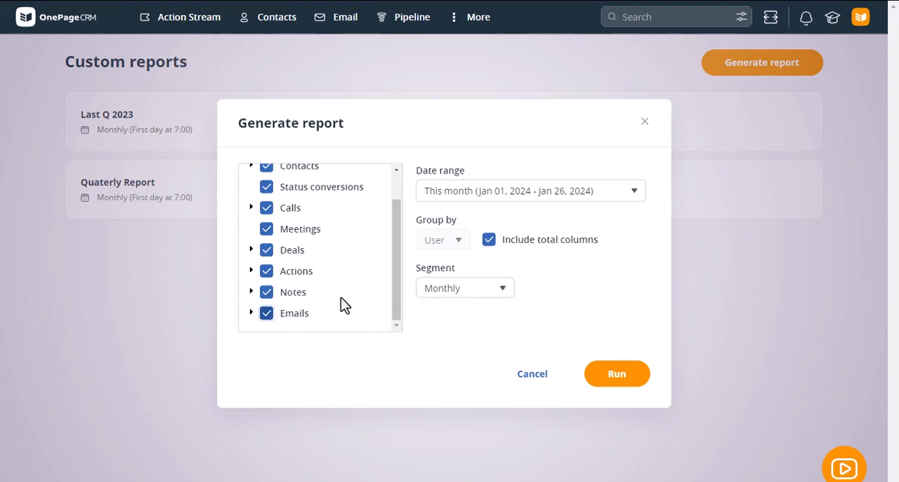
Set the report's date range to Last quarter with Monthly segments and run it.
scroll(344, 291, up, 1)
click(471, 197)
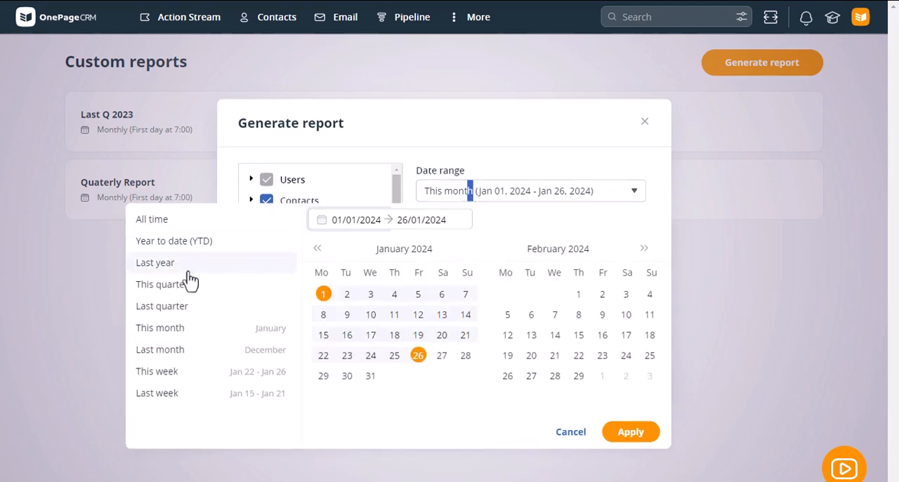
click(169, 307)
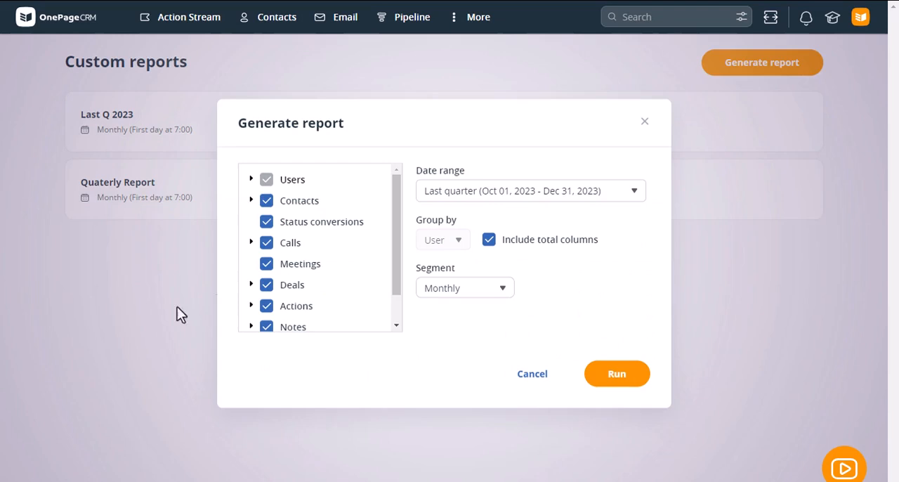
click(500, 300)
click(549, 287)
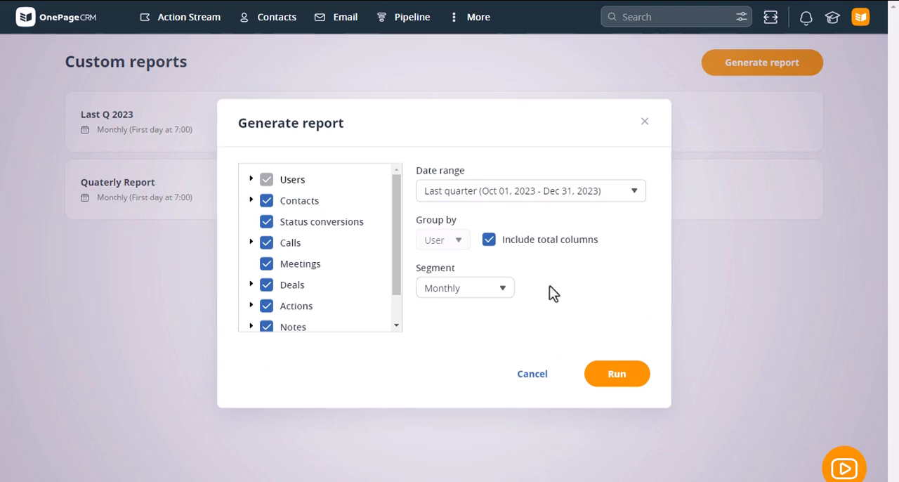
click(621, 380)
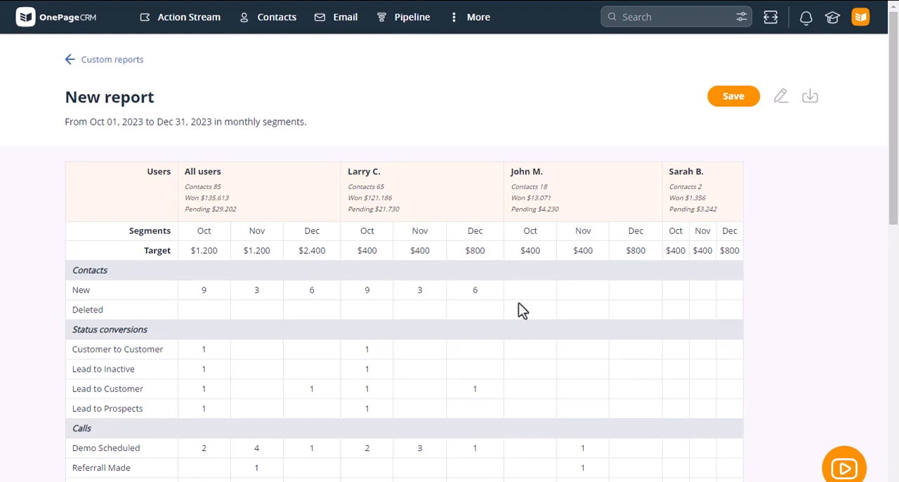
Look over the generated report and start saving it as "Last Q Yearly", visible to Administrators only.
scroll(519, 305, down, 5)
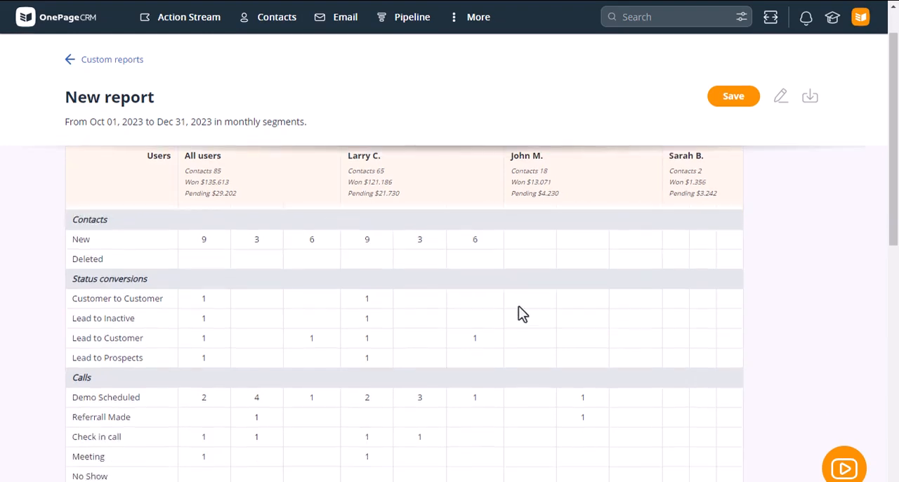
scroll(517, 310, down, 2)
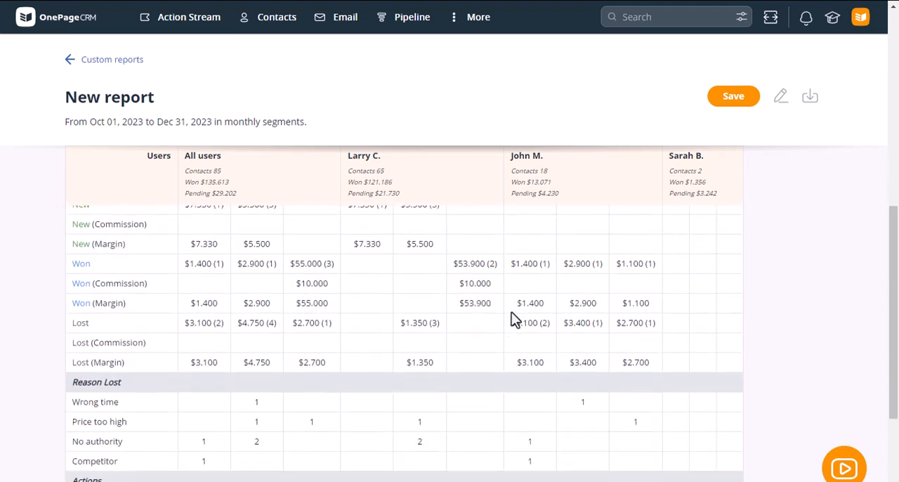
scroll(511, 313, up, 7)
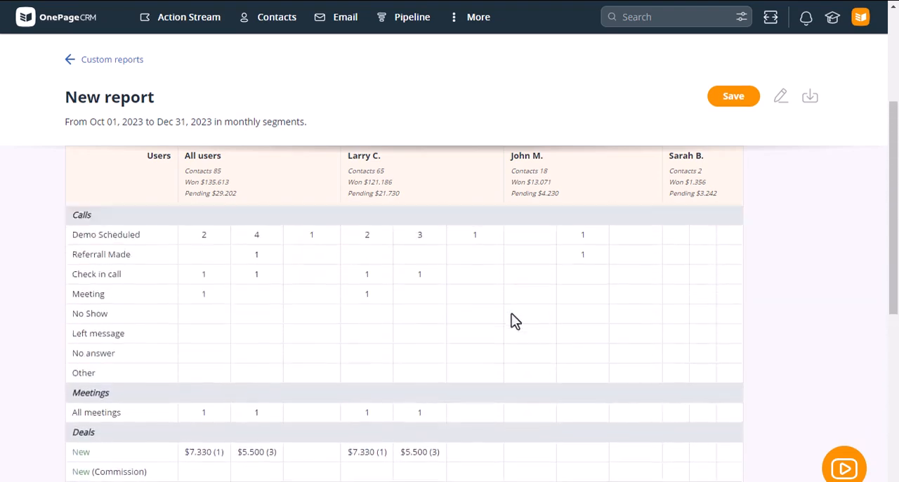
scroll(512, 313, up, 1)
click(736, 103)
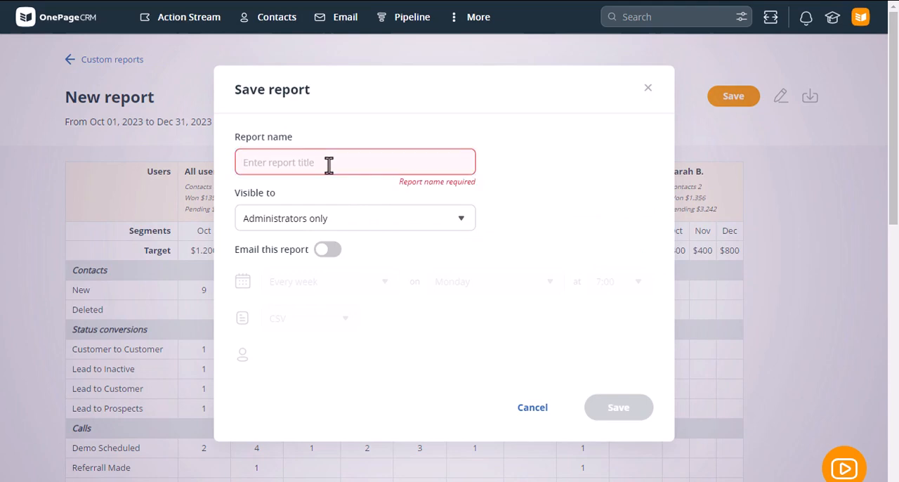
text(Last )
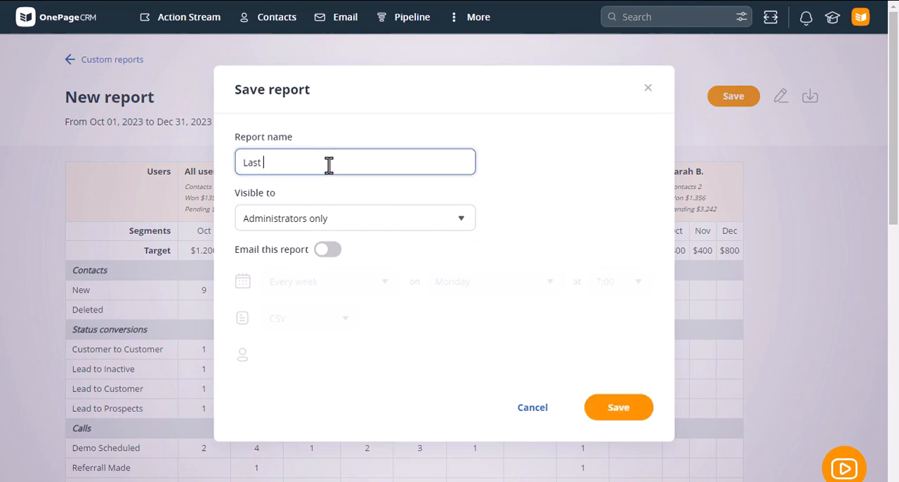
text(2)
key(BackSpace)
text(Q Yearly)
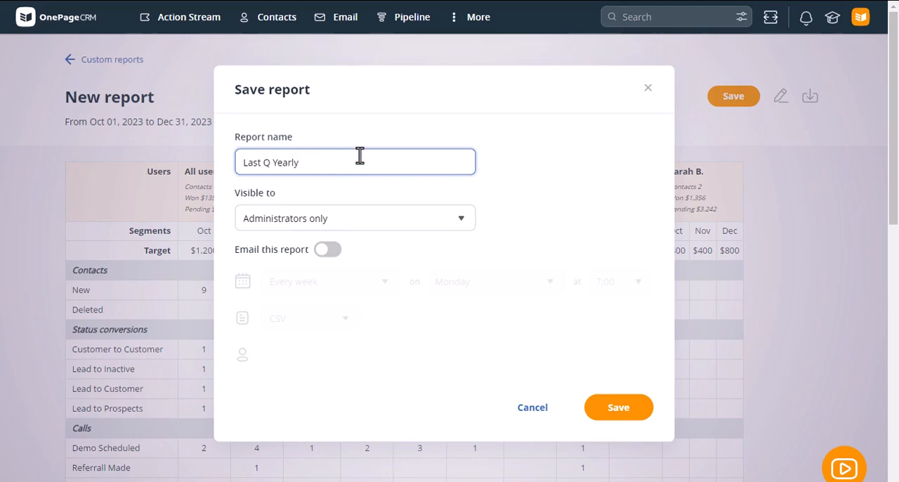
click(358, 225)
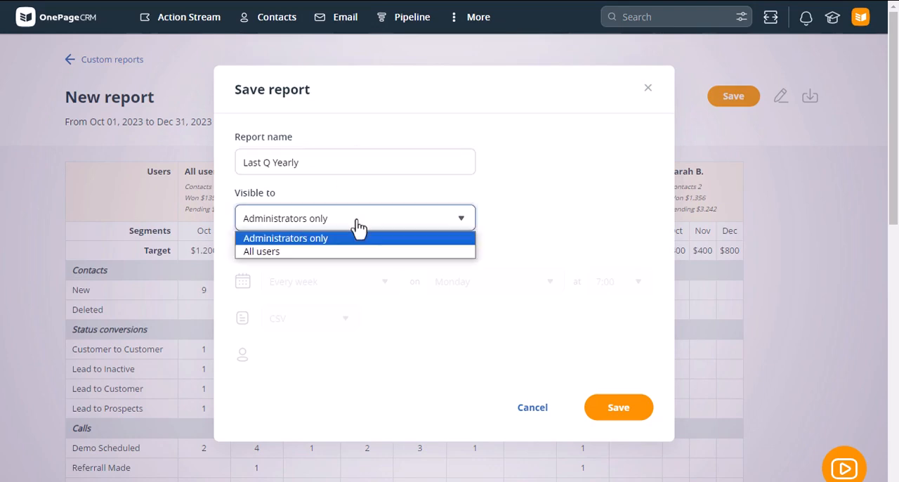
click(358, 225)
Schedule the report to be emailed every month on the first day as an Excel file, and save it.
click(328, 250)
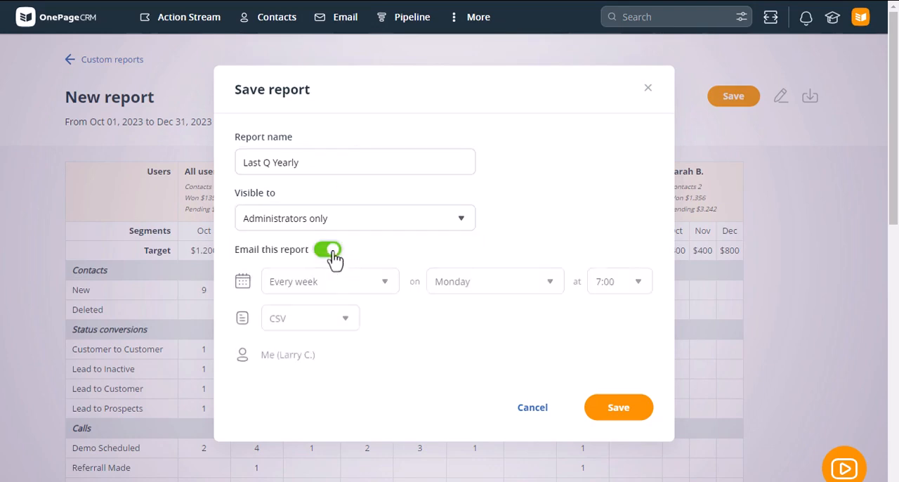
click(365, 290)
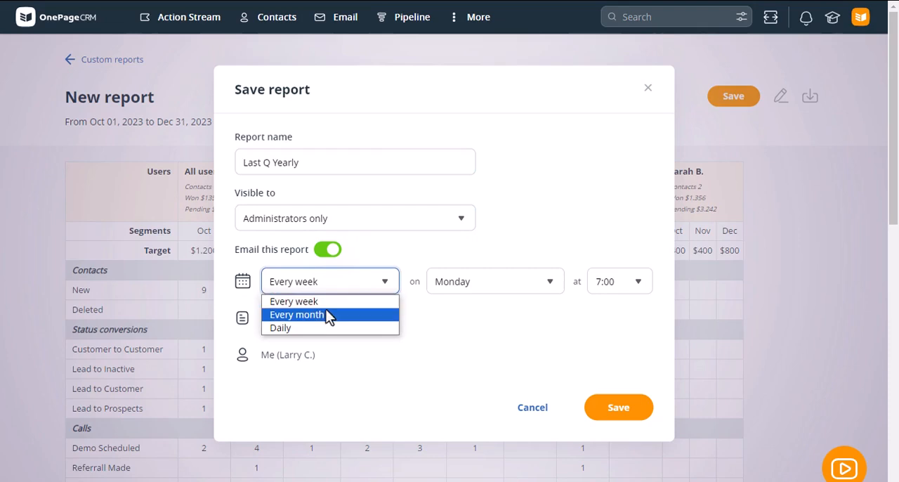
click(330, 314)
click(471, 284)
click(472, 318)
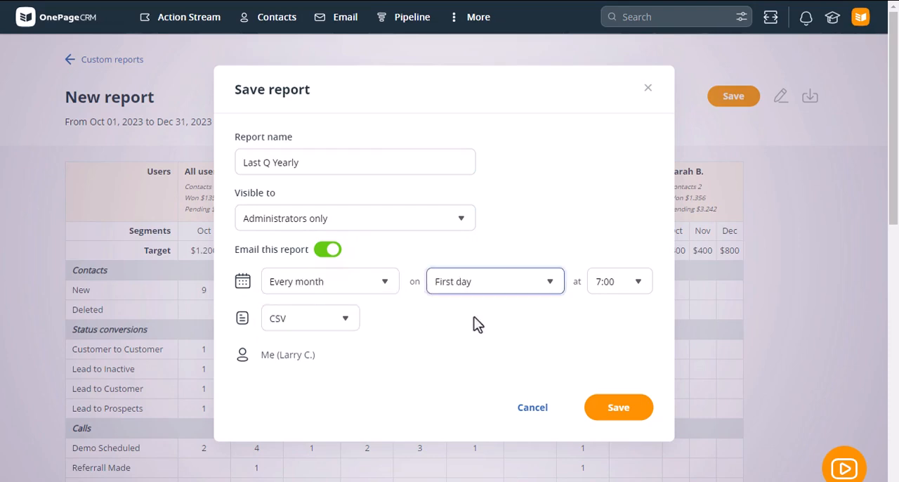
click(298, 316)
click(305, 352)
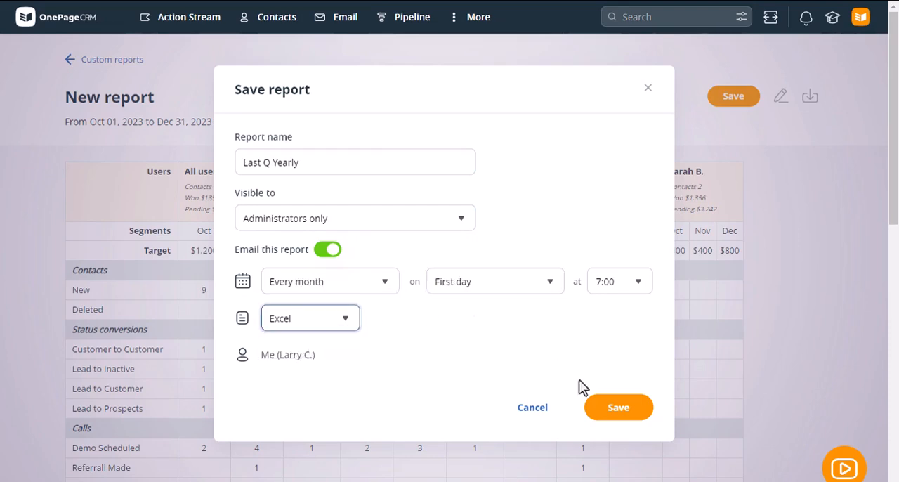
click(612, 422)
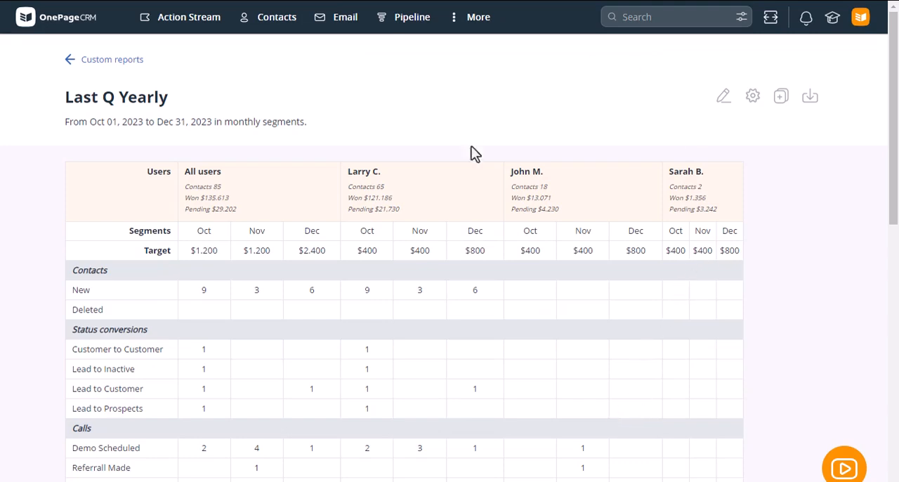
Return to the Action Stream, then open Apps and Integrations and look through the available apps from lead generation to utilities.
click(194, 22)
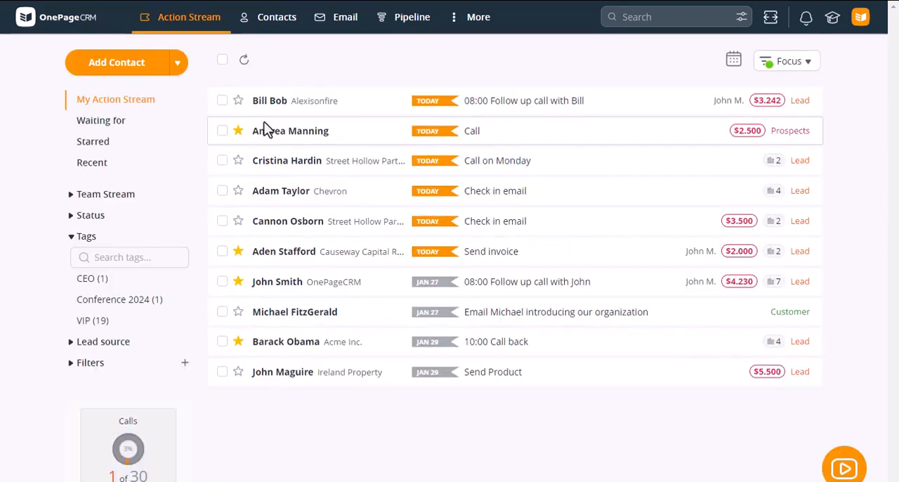
click(860, 18)
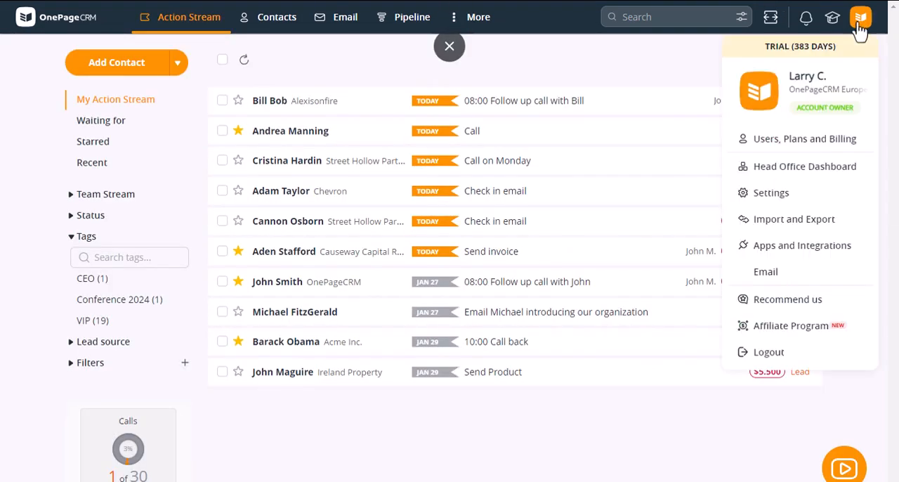
click(794, 248)
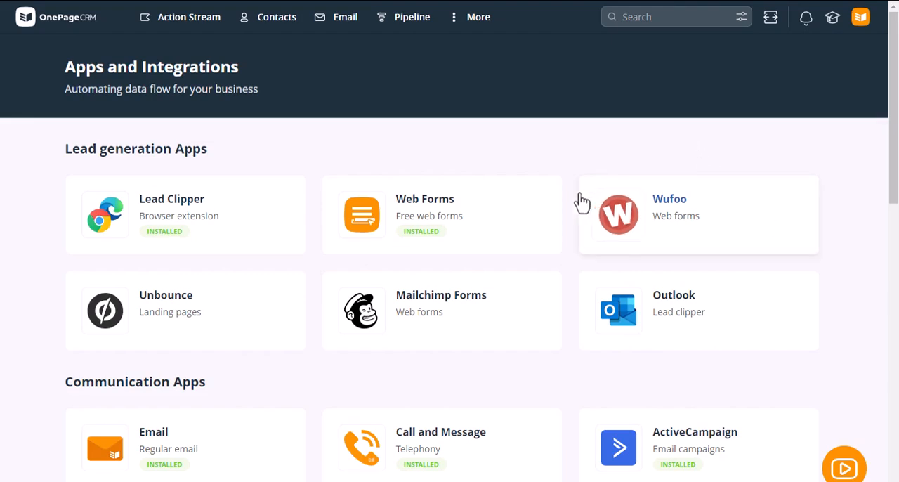
scroll(397, 260, down, 4)
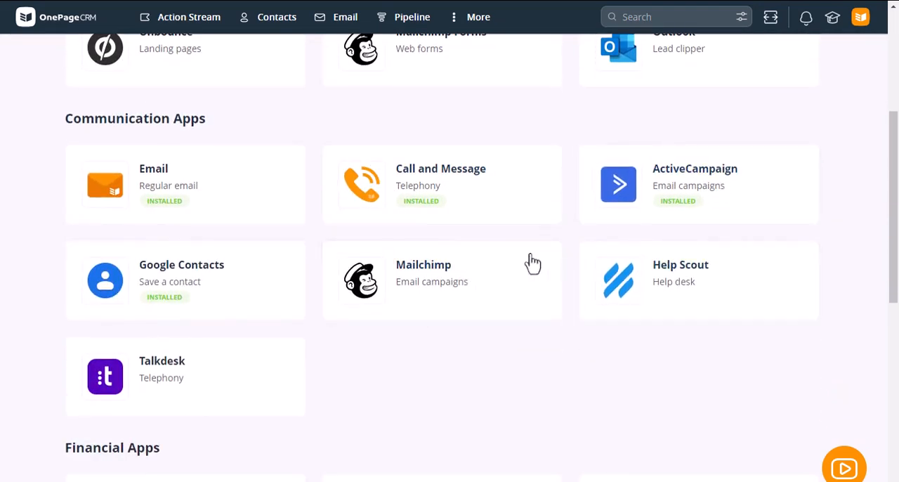
scroll(462, 277, down, 4)
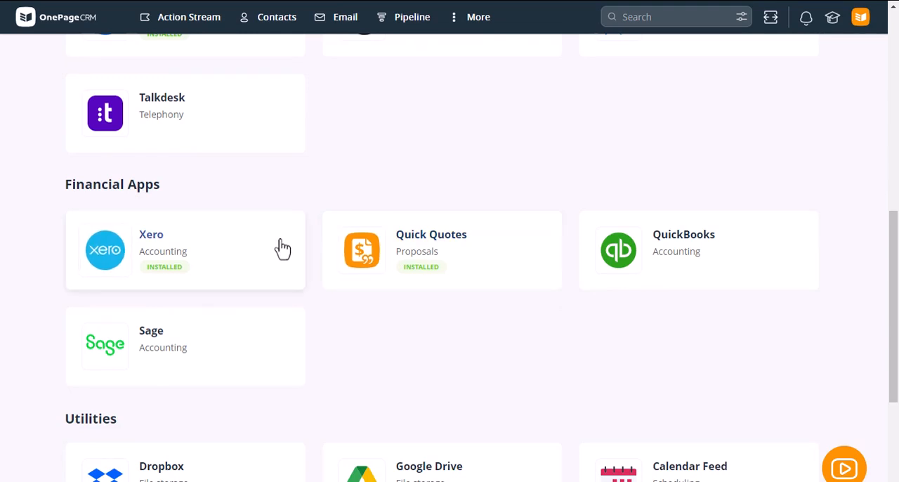
scroll(282, 247, down, 4)
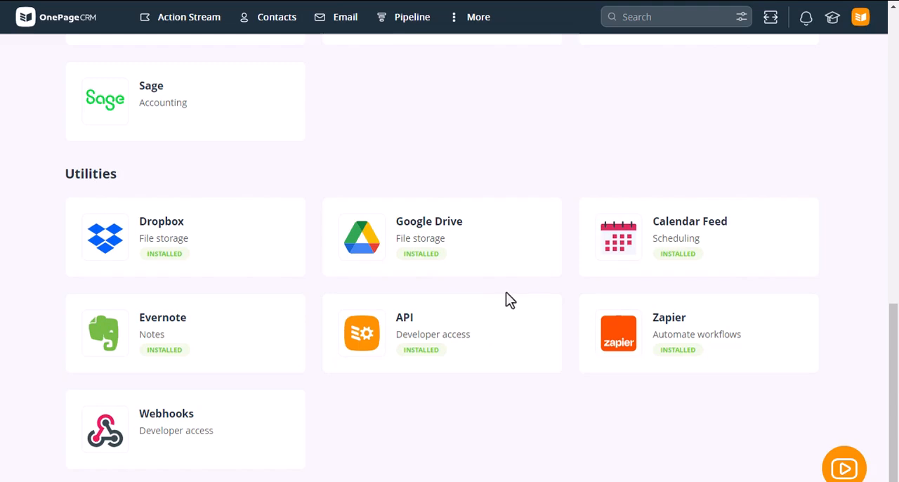
Open Users, Plans and Billing and view the form for adding a user, closing it without adding anyone.
click(861, 21)
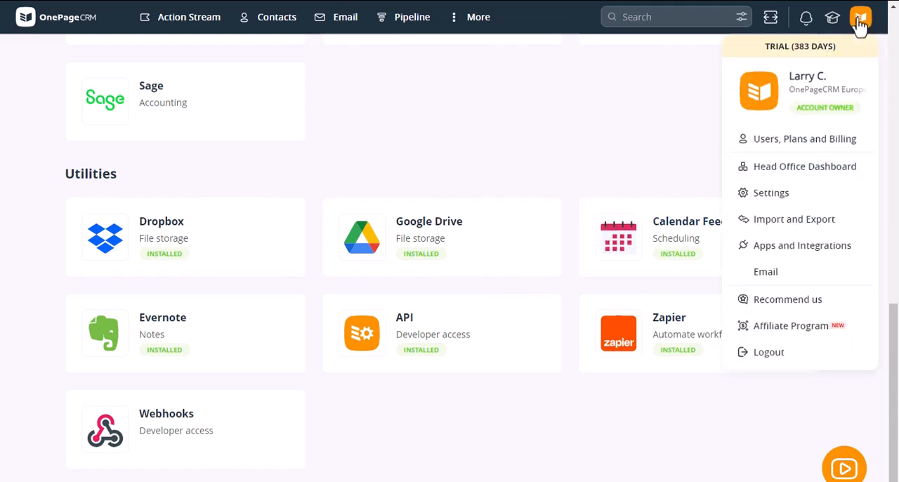
click(800, 144)
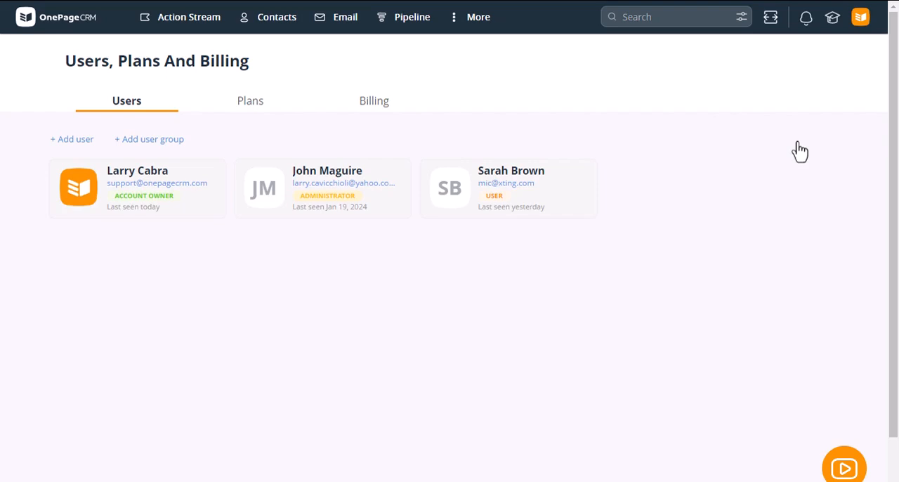
click(75, 141)
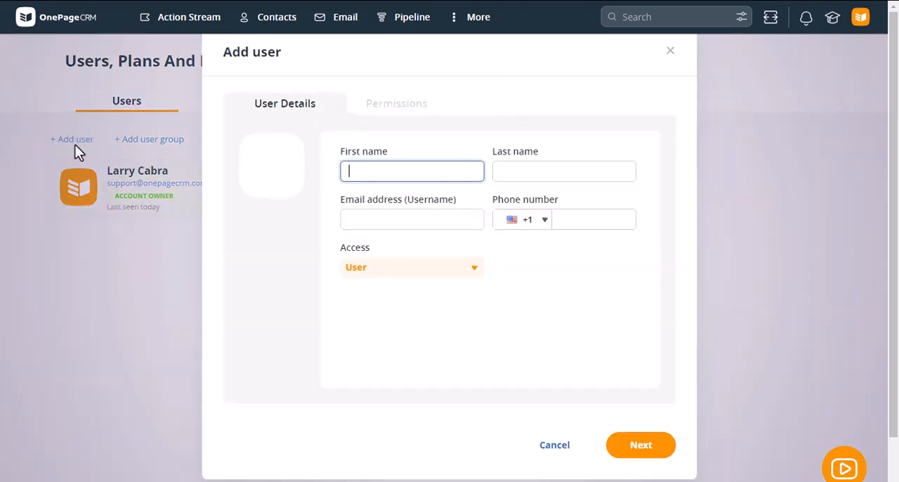
click(671, 52)
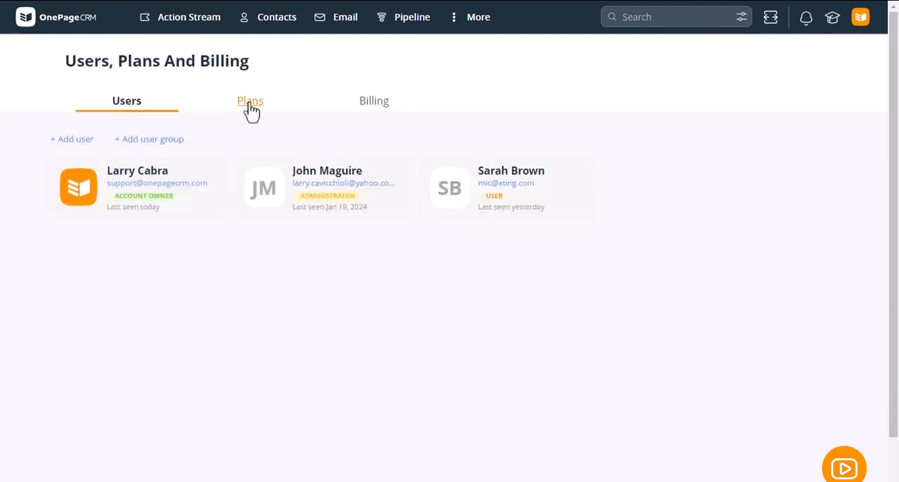
Compare the Business and Professional plans, view the billing details, and return to the list of users.
click(251, 105)
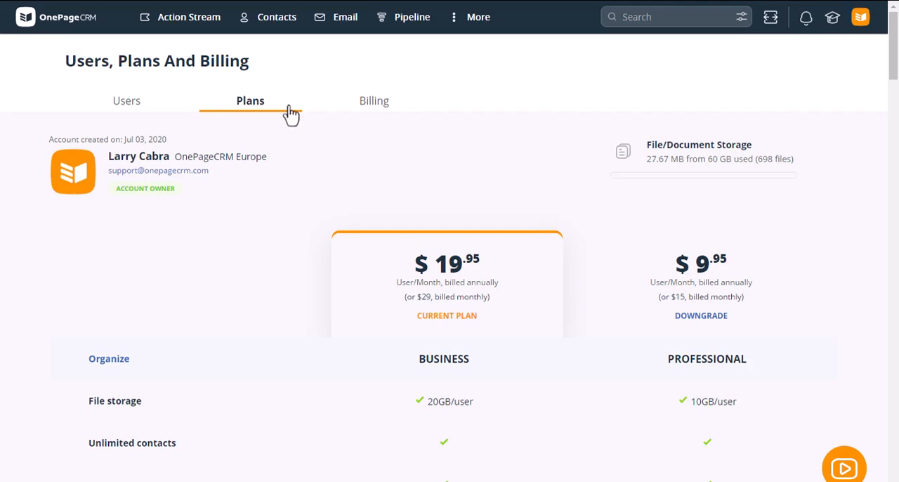
scroll(562, 253, down, 1)
scroll(560, 251, down, 1)
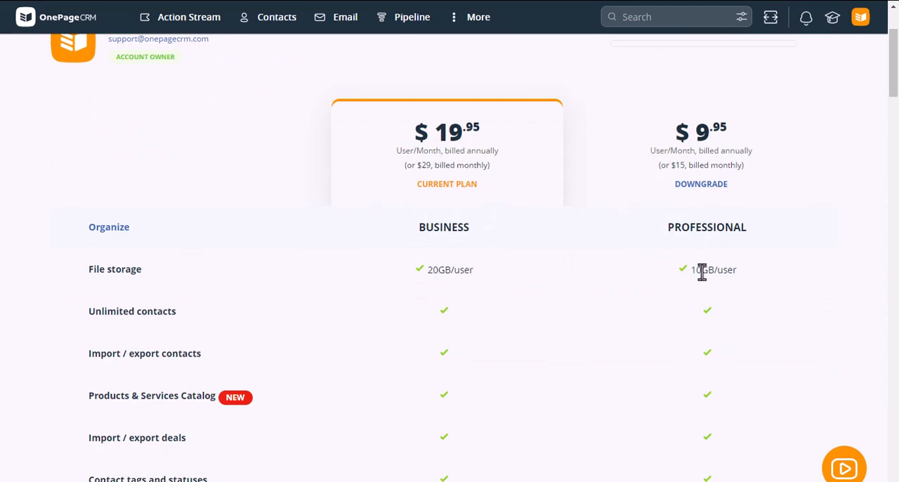
scroll(438, 260, down, 1)
scroll(438, 257, down, 5)
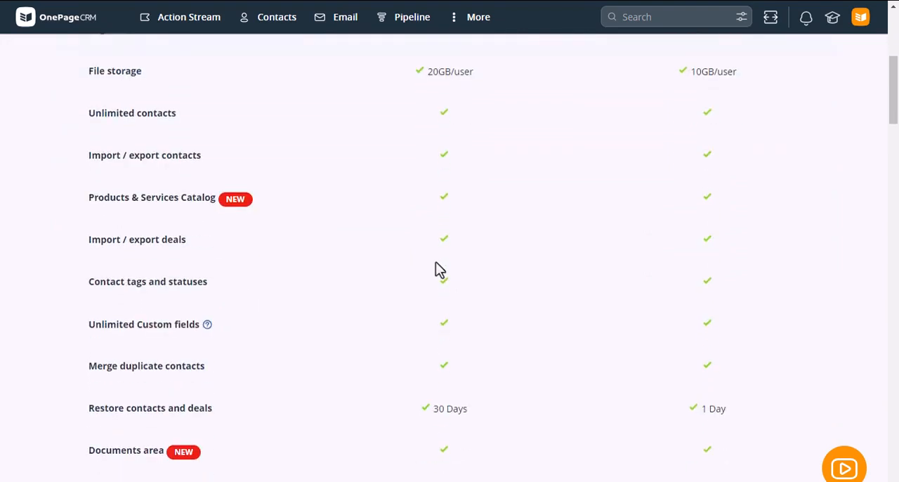
scroll(387, 309, up, 6)
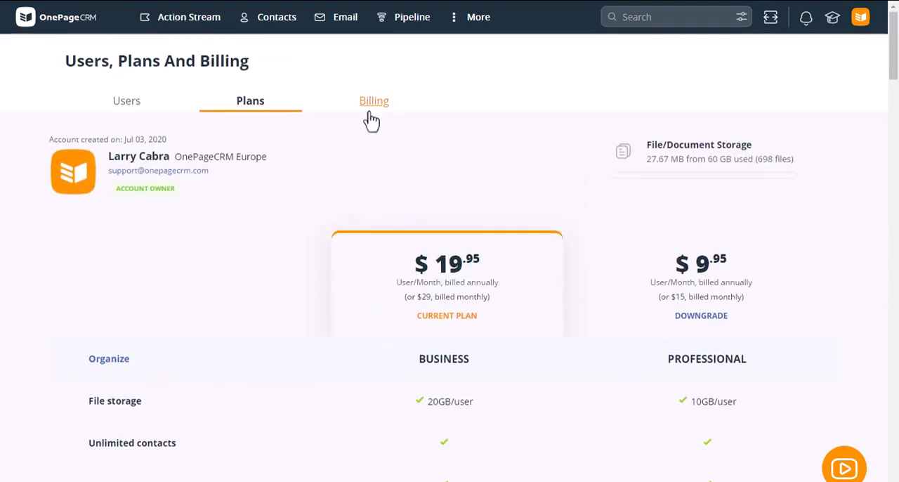
click(371, 118)
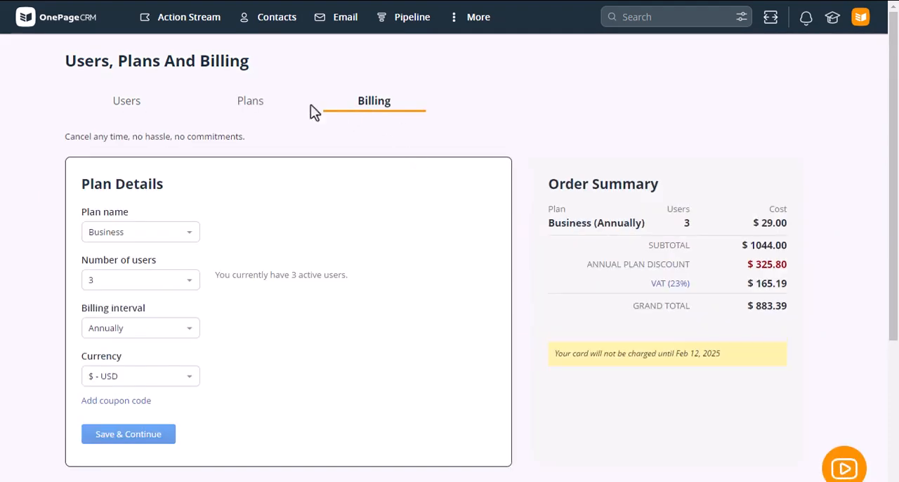
click(123, 103)
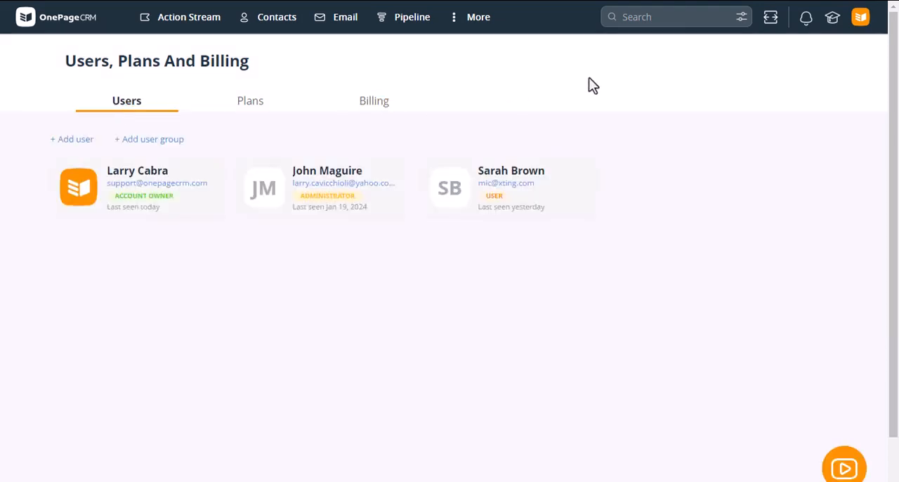
Open the account Settings and look through the Action Stream preferences.
click(860, 21)
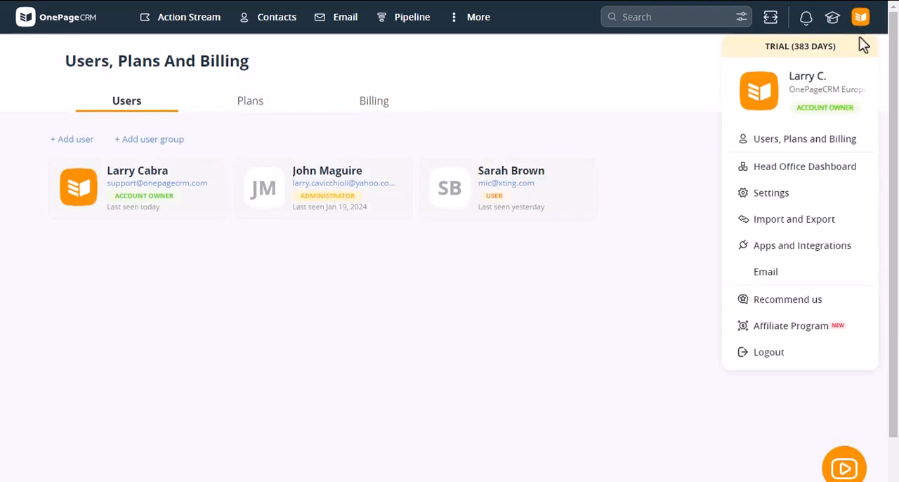
click(794, 204)
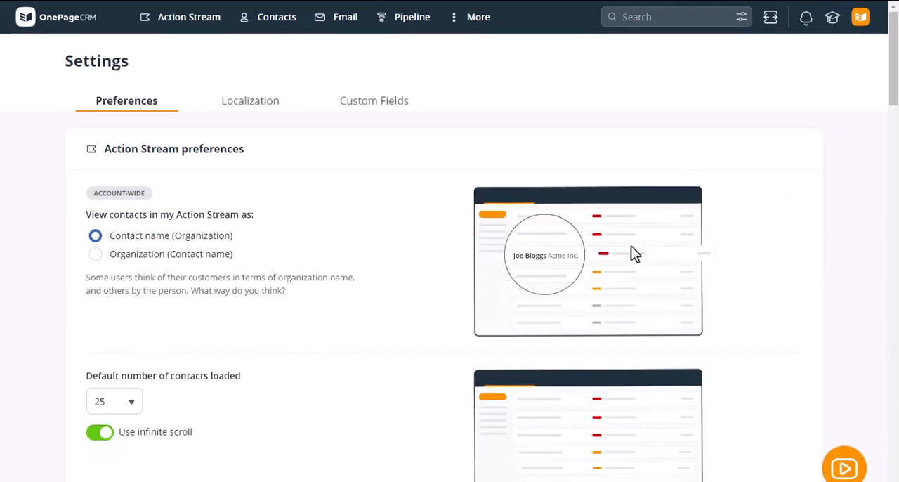
drag(895, 81, 895, 187)
scroll(774, 303, down, 1)
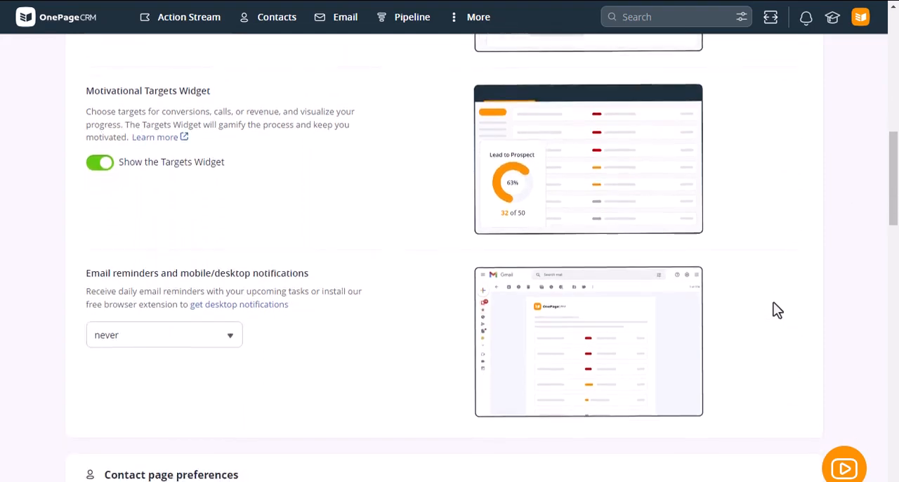
Look over the Action Stream and contact page preferences, and view the frequency options for email reminders and notifications.
scroll(774, 304, down, 3)
scroll(773, 303, up, 6)
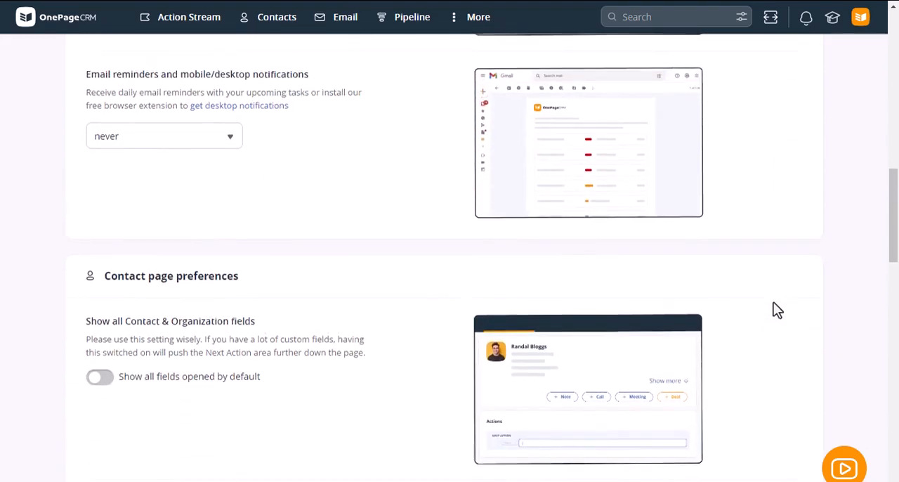
scroll(774, 302, up, 6)
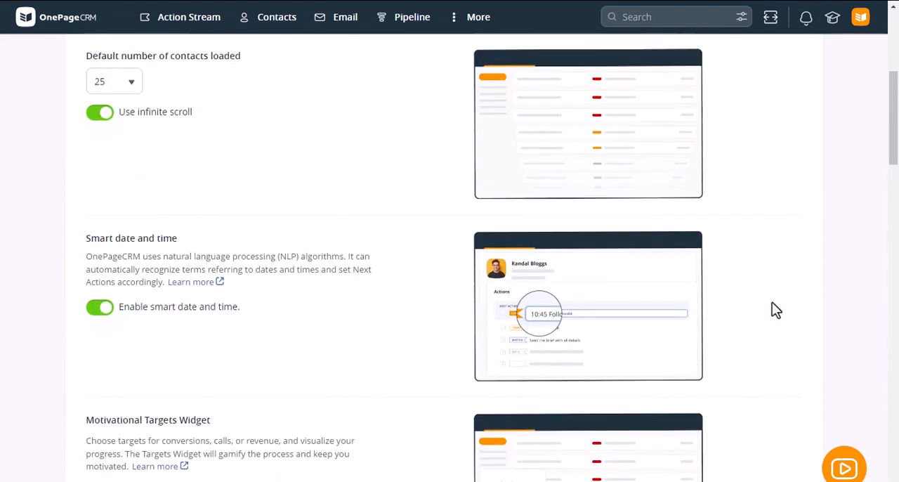
scroll(772, 309, up, 1)
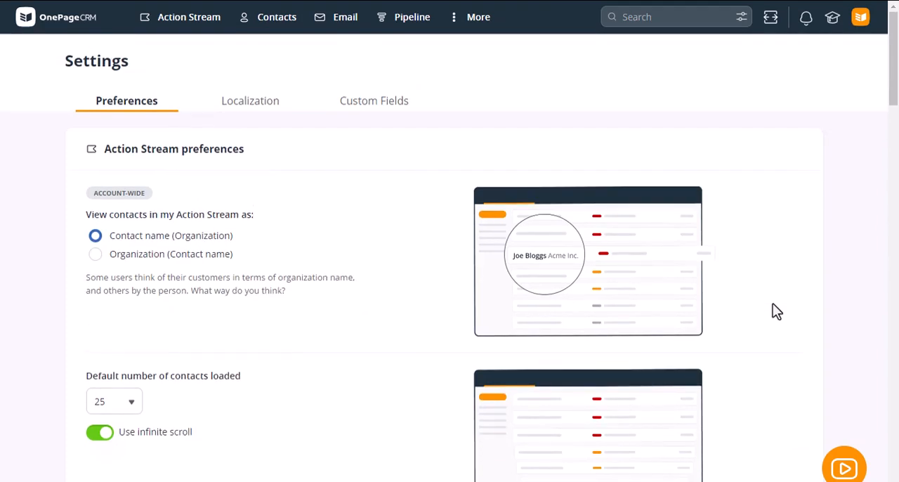
scroll(772, 306, down, 5)
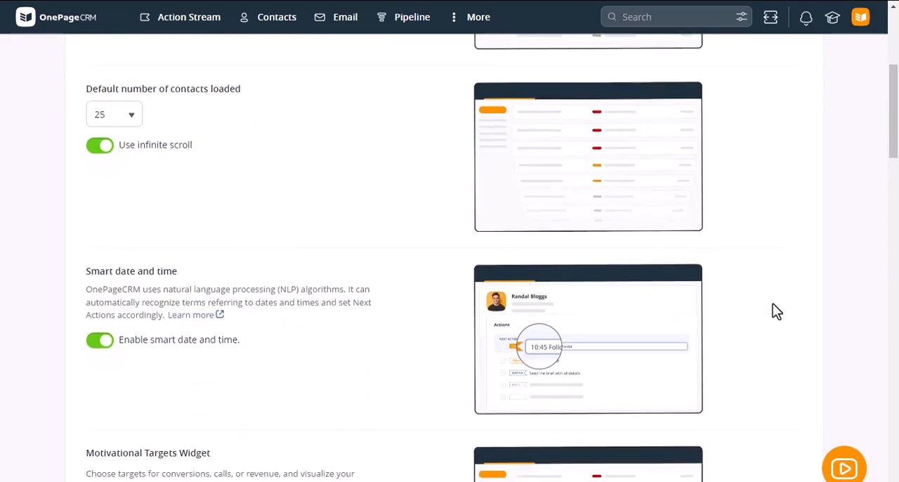
scroll(773, 309, down, 7)
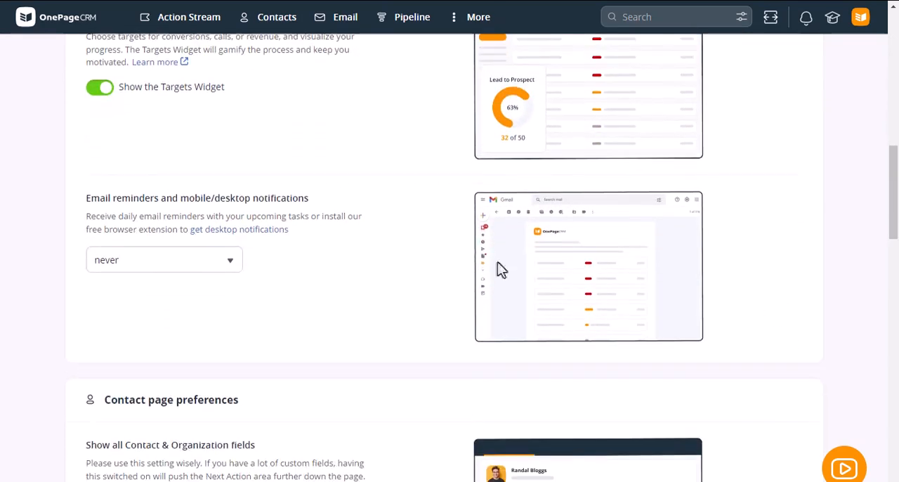
click(226, 274)
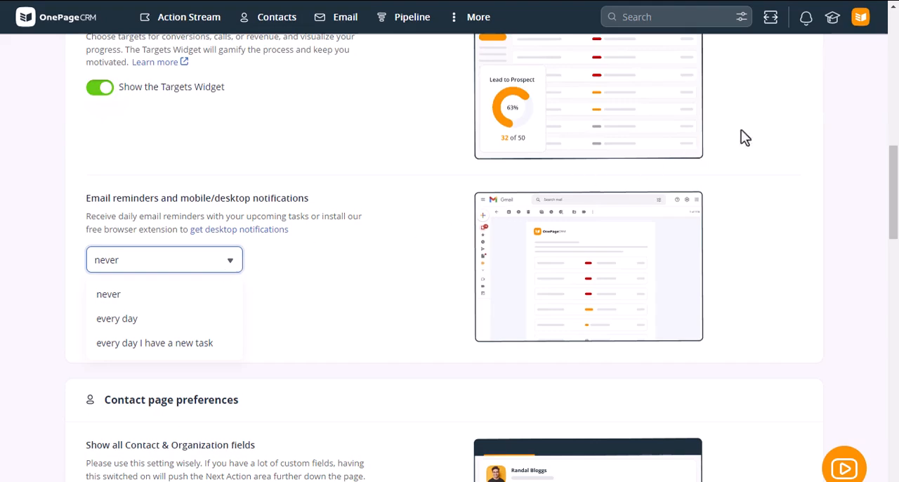
View the account options and the Help & Learning resources.
click(864, 24)
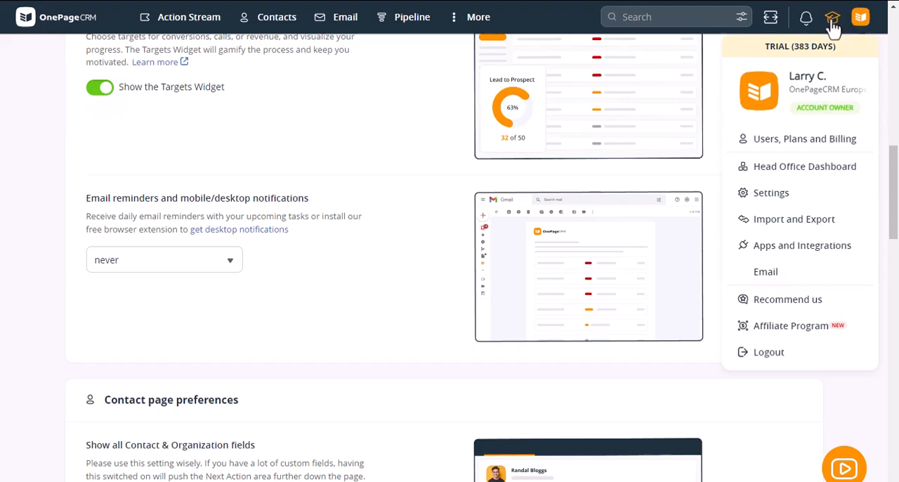
click(832, 22)
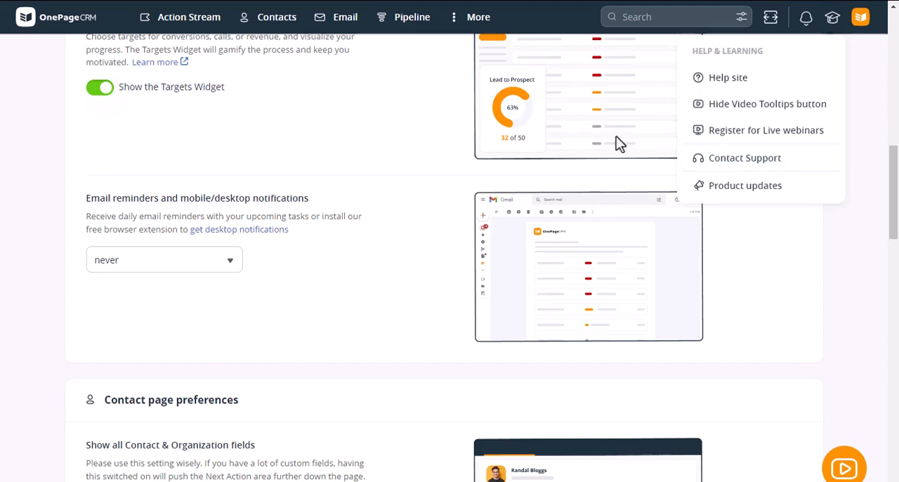
Return to the Action Stream and collapse the list of tags.
click(181, 27)
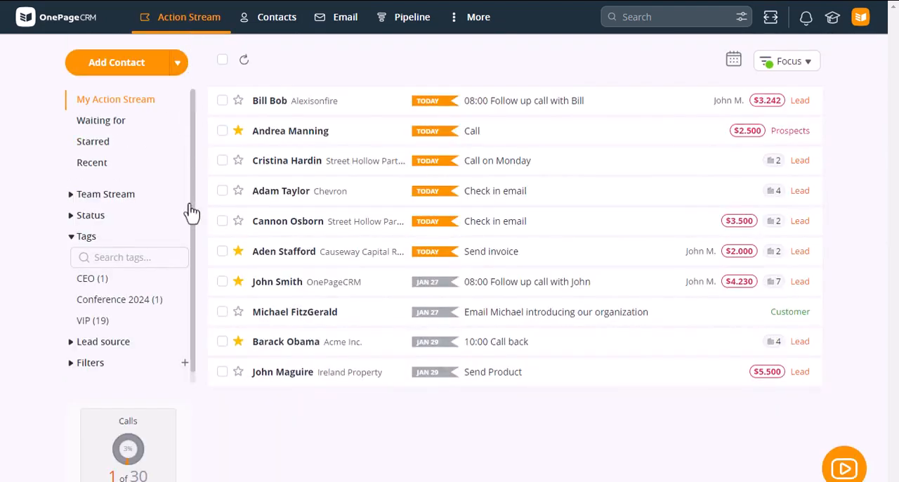
click(95, 237)
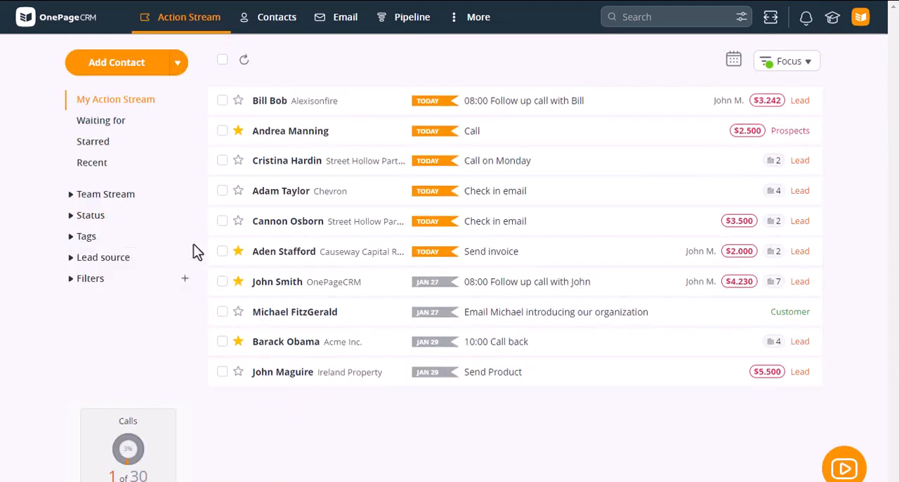